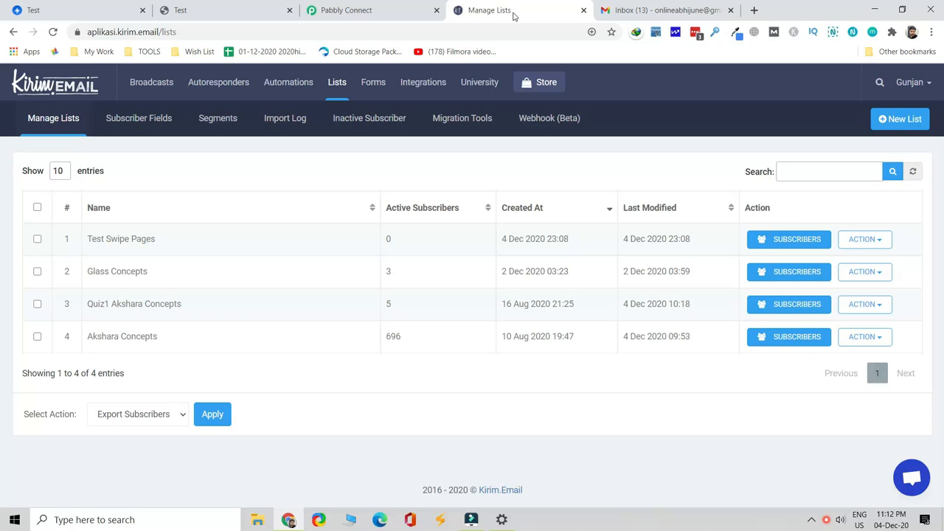
Check the Webnow, Kirim.Email lists, Pabbly Connect and Gmail tabs, ending on the Swipe Pages Test editor
{"action": "left_click", "coordinate": [252, 11]}
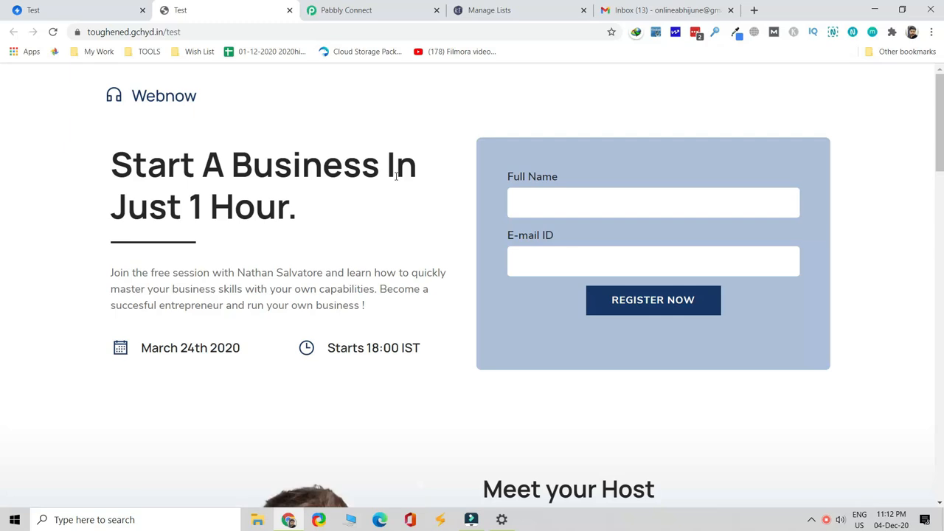
{"action": "left_click", "coordinate": [60, 10]}
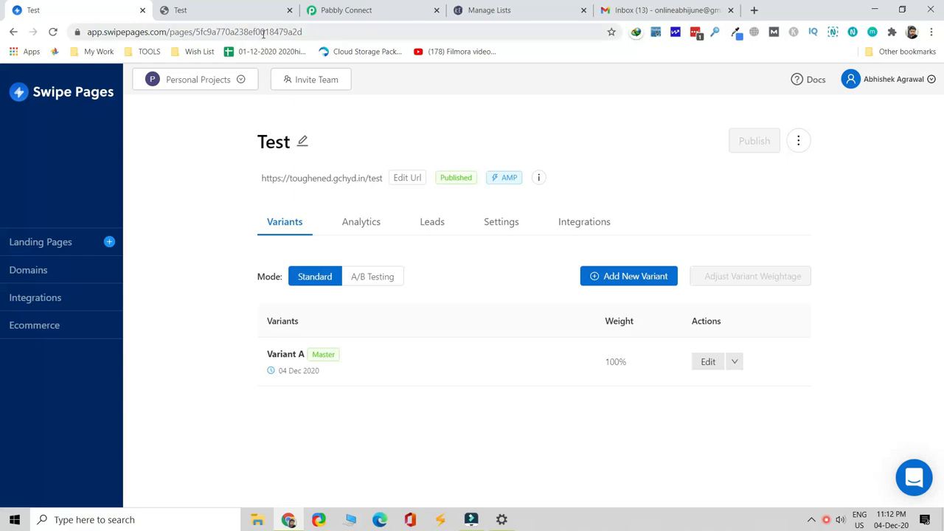
{"action": "left_click", "coordinate": [254, 10]}
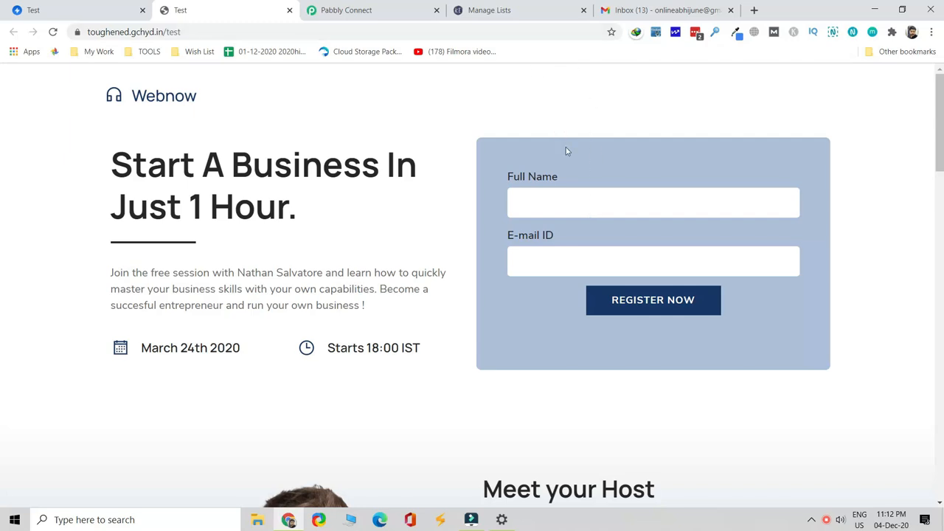
{"action": "left_click", "coordinate": [549, 10]}
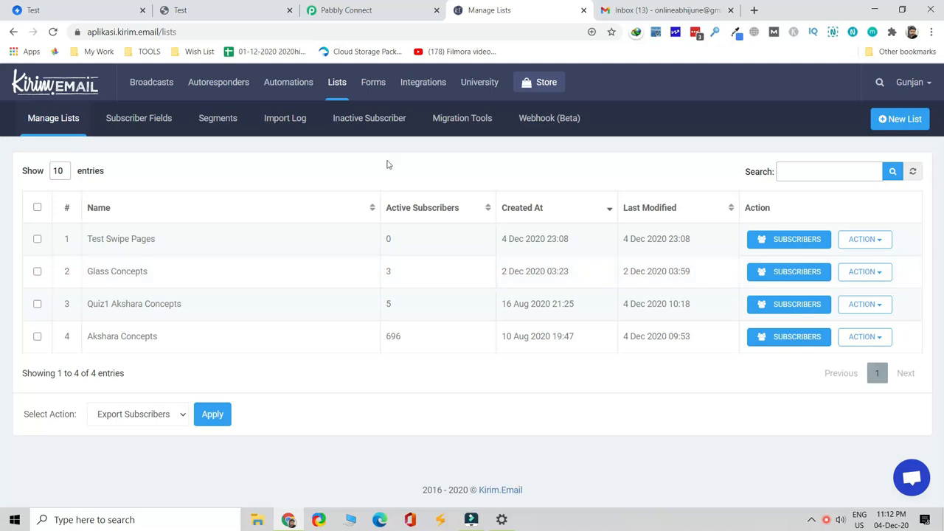
{"action": "left_click", "coordinate": [233, 12]}
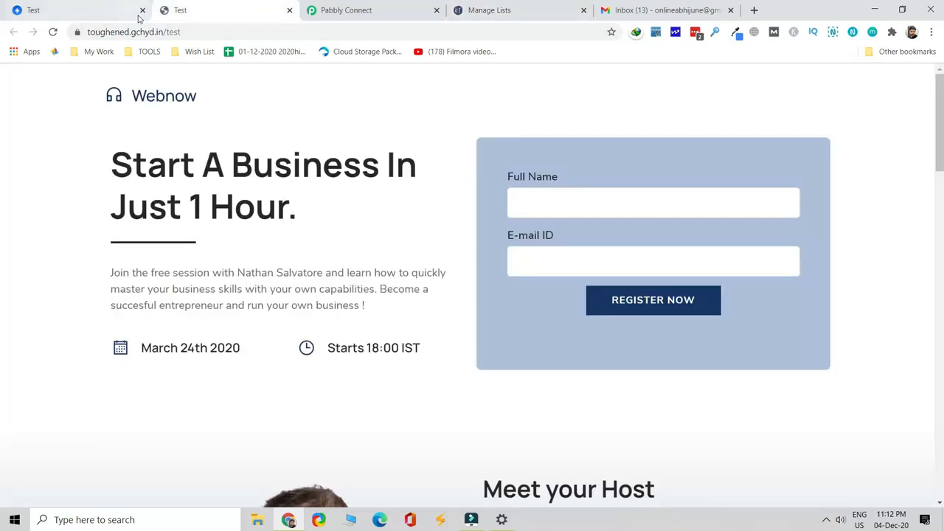
{"action": "left_click", "coordinate": [528, 17]}
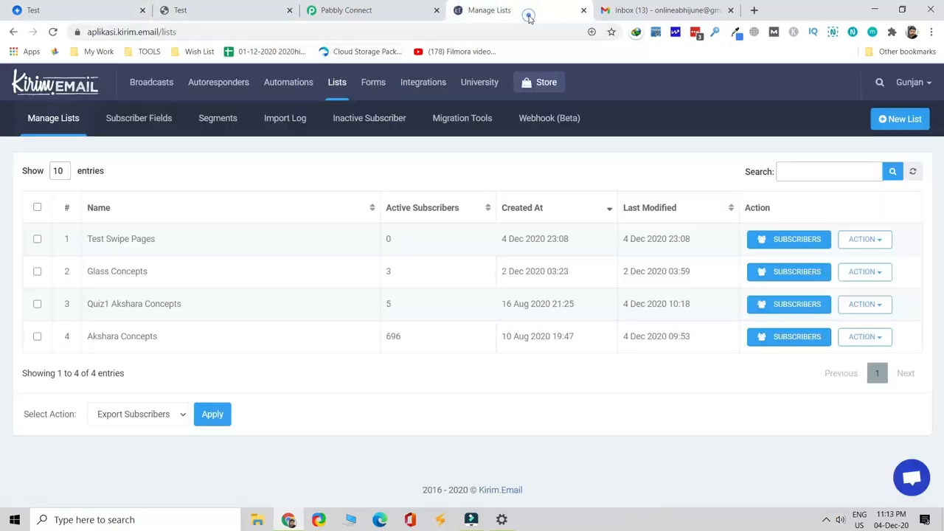
{"action": "left_click", "coordinate": [372, 12]}
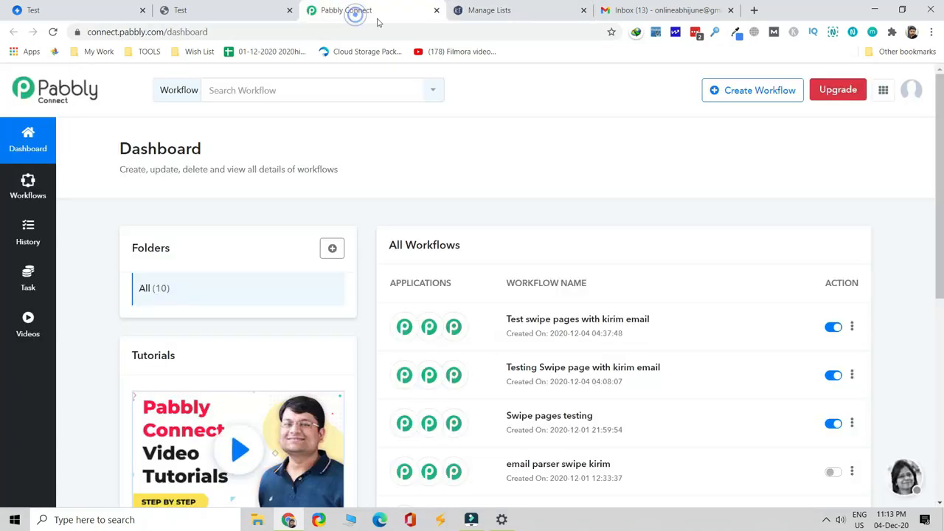
{"action": "left_click", "coordinate": [651, 12]}
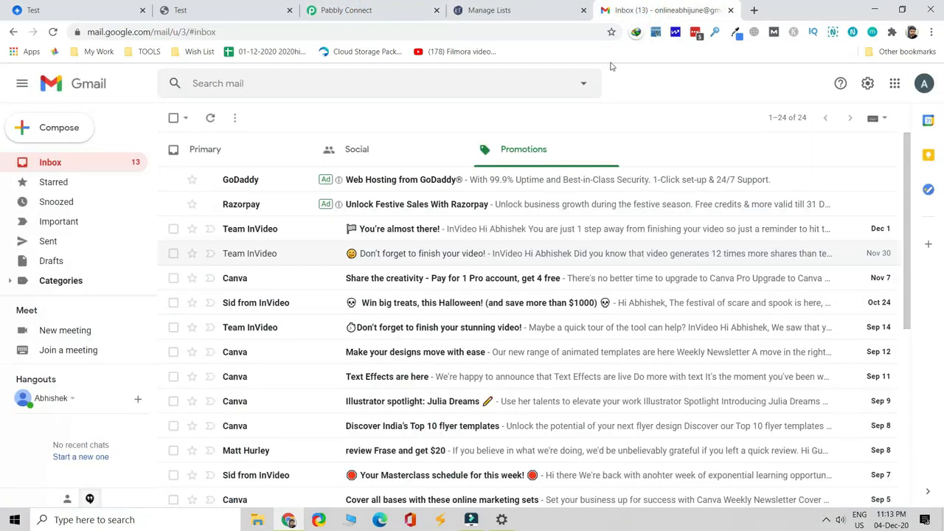
{"action": "left_click", "coordinate": [221, 21]}
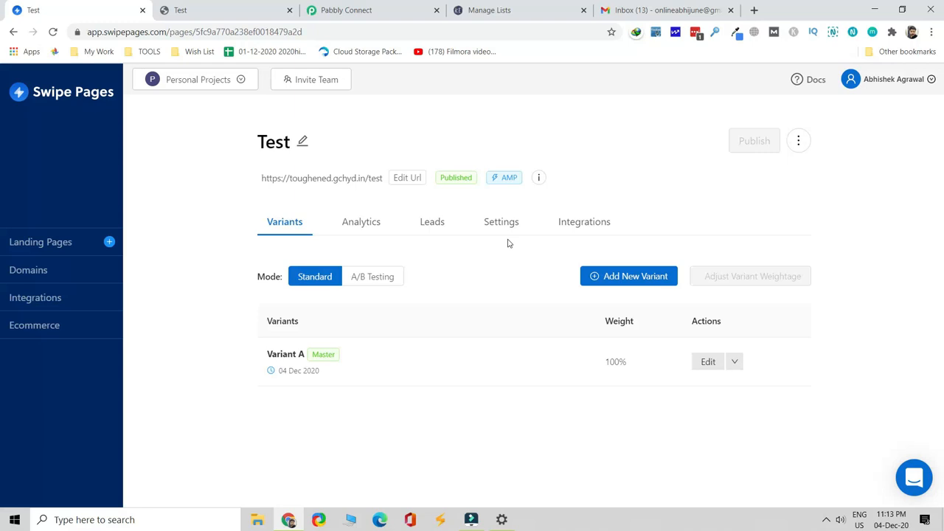
Go to the Test page's Leads, then Integrations, and review the Leads Notification - Email settings
{"action": "left_click", "coordinate": [442, 231]}
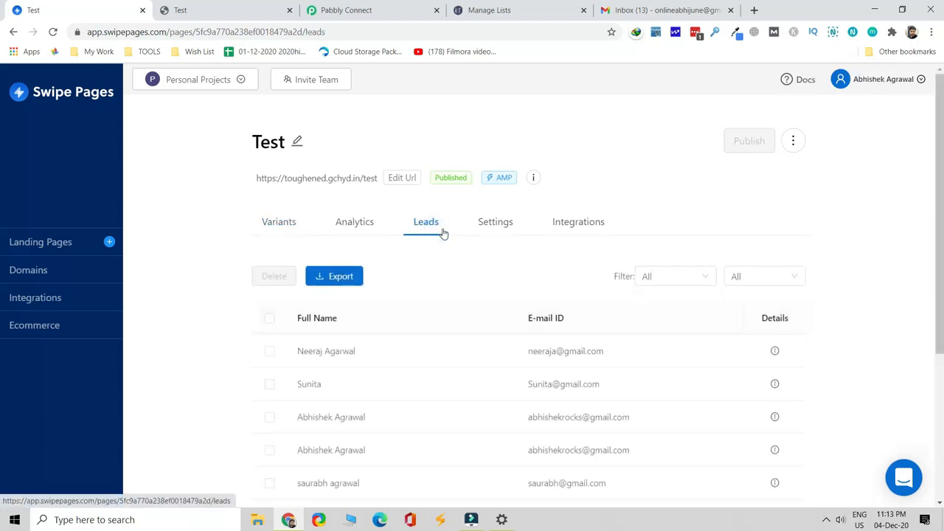
{"action": "left_click", "coordinate": [568, 235]}
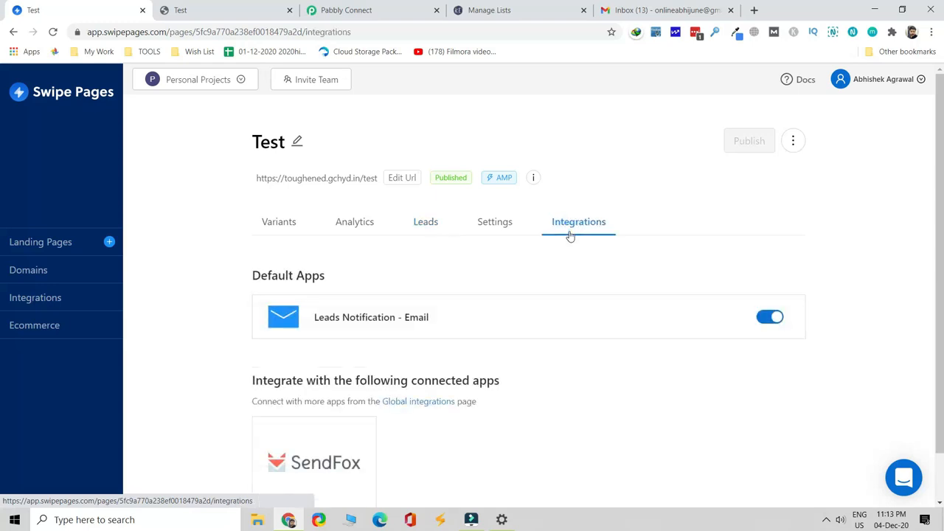
{"action": "left_click", "coordinate": [436, 322]}
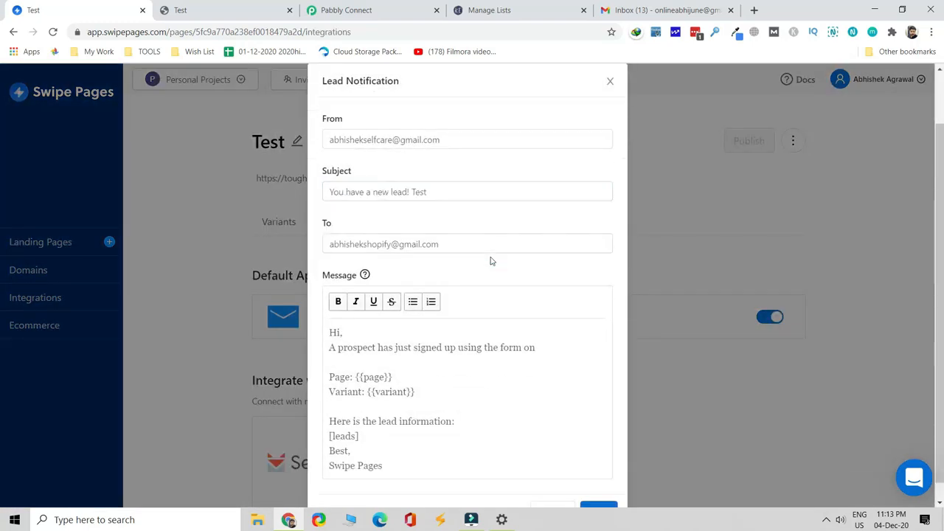
{"action": "scroll", "coordinate": [491, 261], "scroll_direction": "up", "scroll_amount": 1}
{"action": "left_click", "coordinate": [490, 259]}
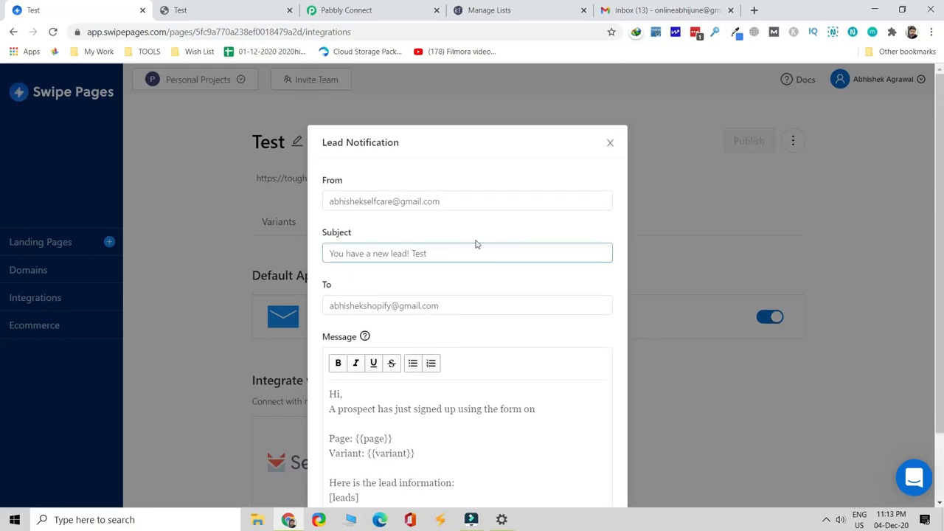
{"action": "scroll", "coordinate": [501, 247], "scroll_direction": "down", "scroll_amount": 1}
{"action": "left_click", "coordinate": [611, 81]}
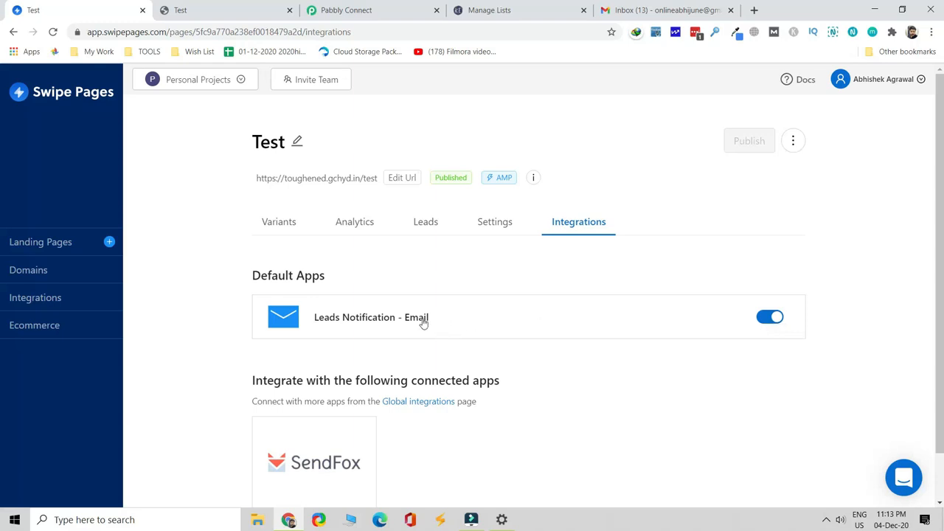
Copy the signed-in Gmail account's e-mail address from the account panel, then go back to Swipe Pages
{"action": "left_click", "coordinate": [671, 10]}
{"action": "left_click", "coordinate": [924, 83]}
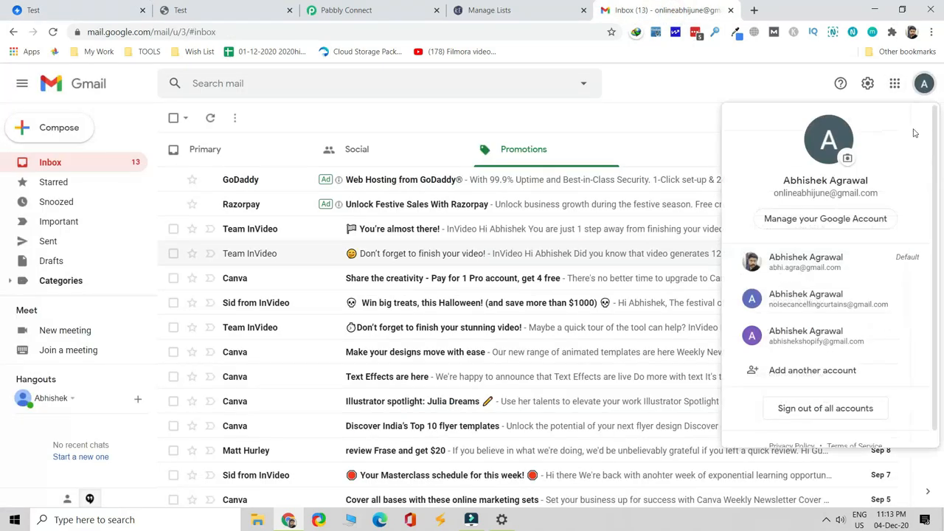
{"action": "left_click_drag", "start_coordinate": [889, 205], "coordinate": [774, 195]}
{"action": "right_click", "coordinate": [813, 194]}
{"action": "left_click", "coordinate": [829, 204]}
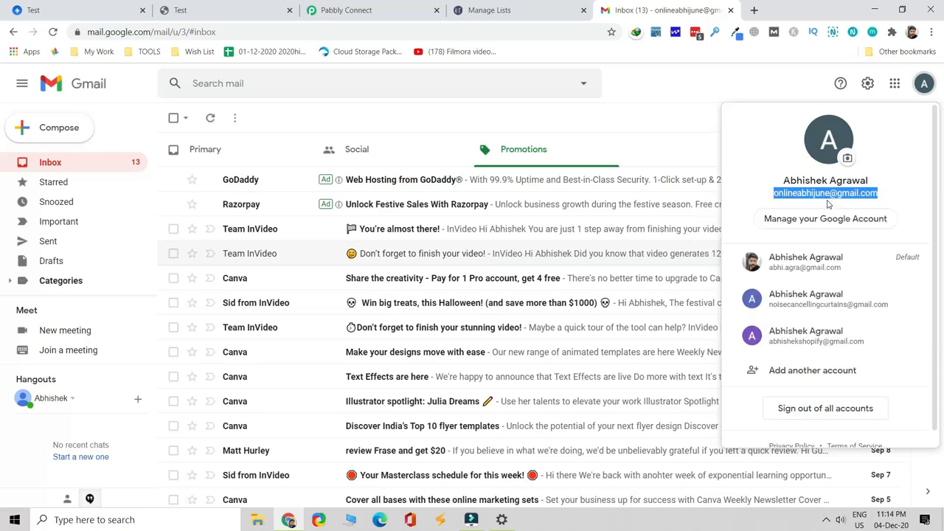
{"action": "left_click", "coordinate": [926, 87]}
{"action": "left_click", "coordinate": [211, 10]}
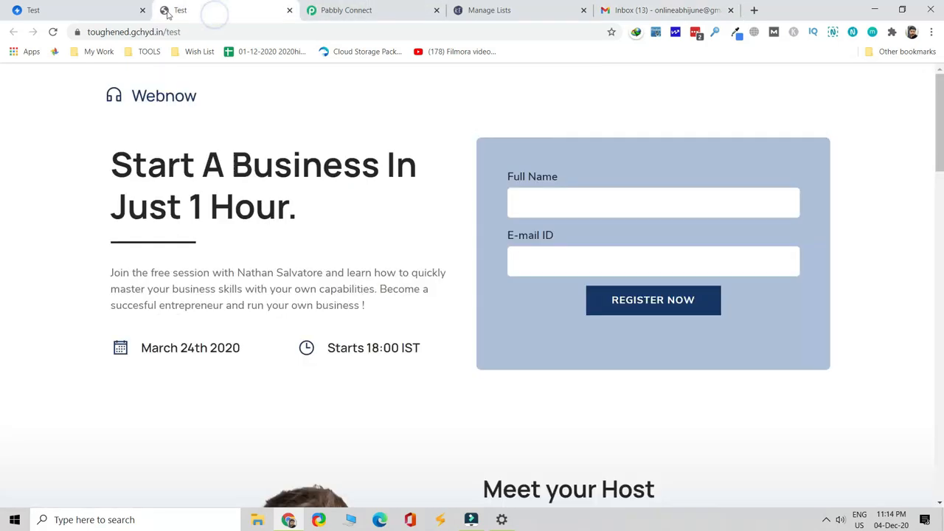
{"action": "left_click", "coordinate": [37, 9]}
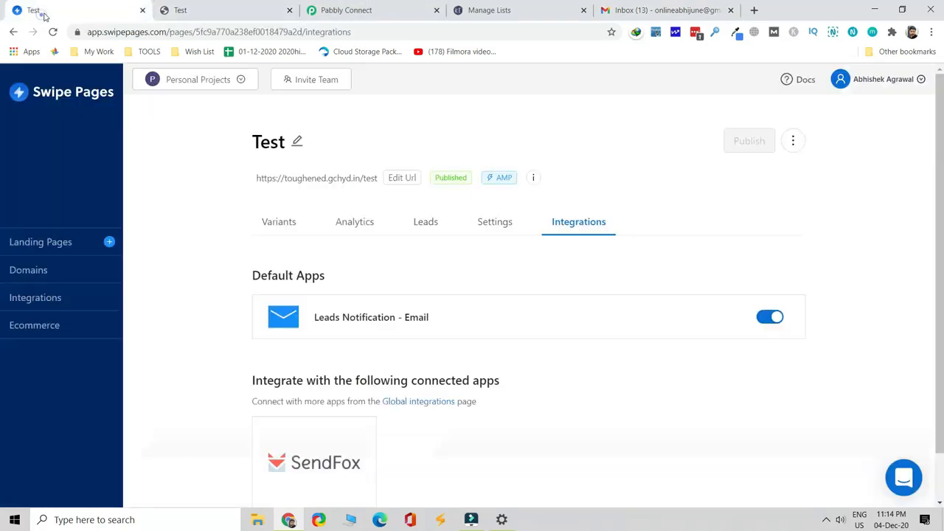
Replace the Leads Notification - Email recipient with the copied Gmail address and save
{"action": "left_click", "coordinate": [423, 318]}
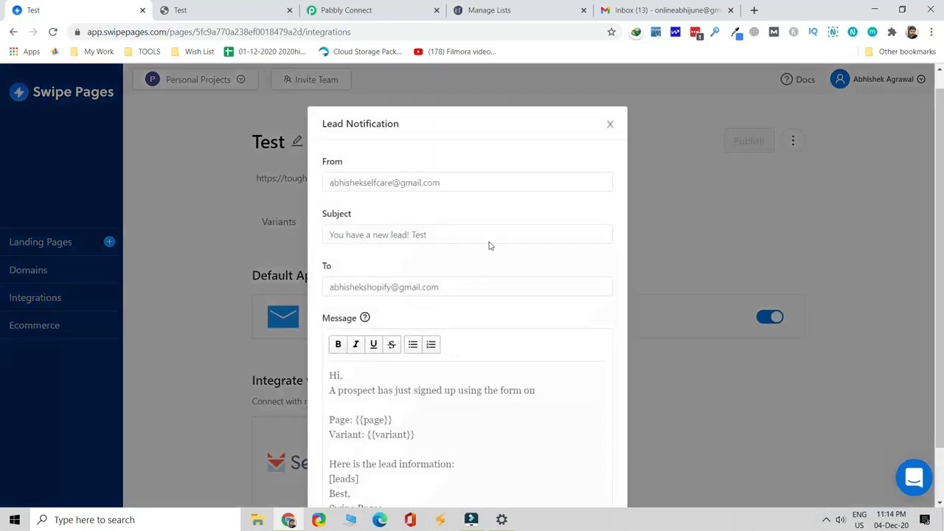
{"action": "left_click", "coordinate": [473, 185]}
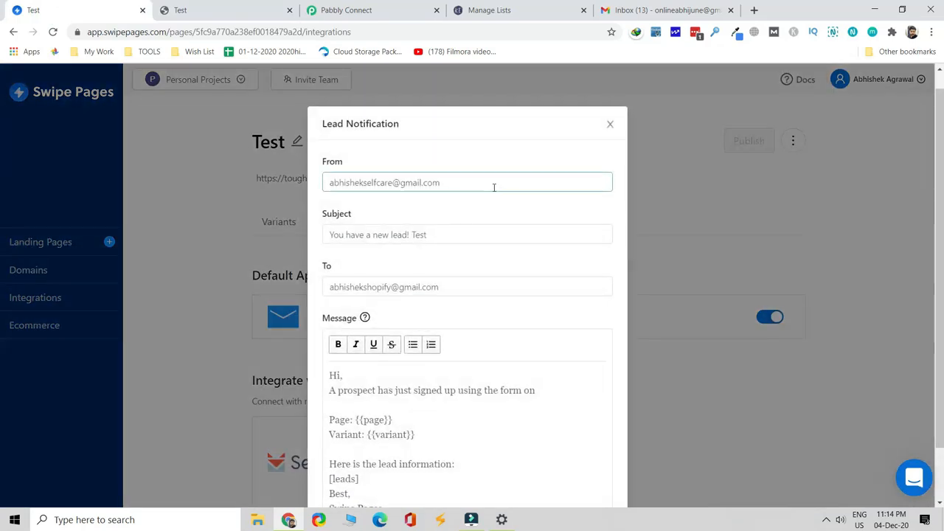
{"action": "left_click", "coordinate": [476, 290]}
{"action": "left_click_drag", "start_coordinate": [476, 289], "coordinate": [298, 279]}
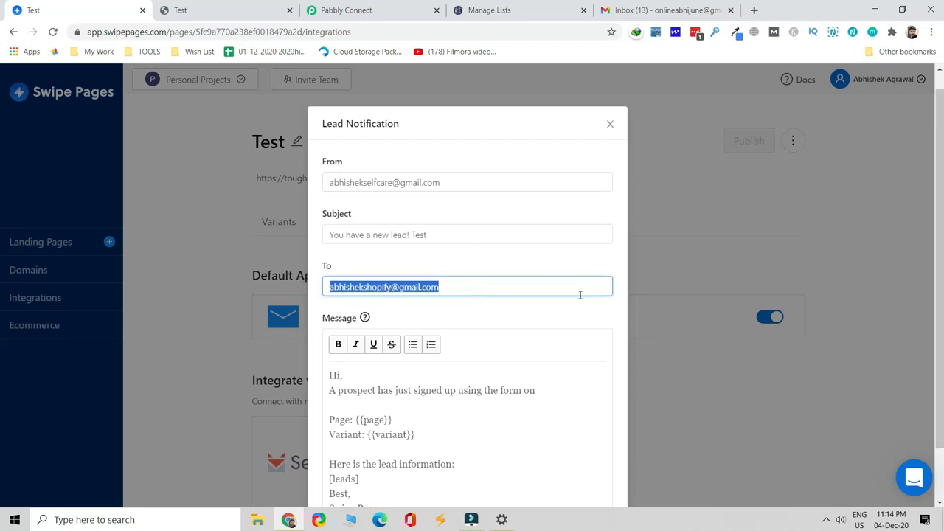
{"action": "key", "text": "ctrl+v"}
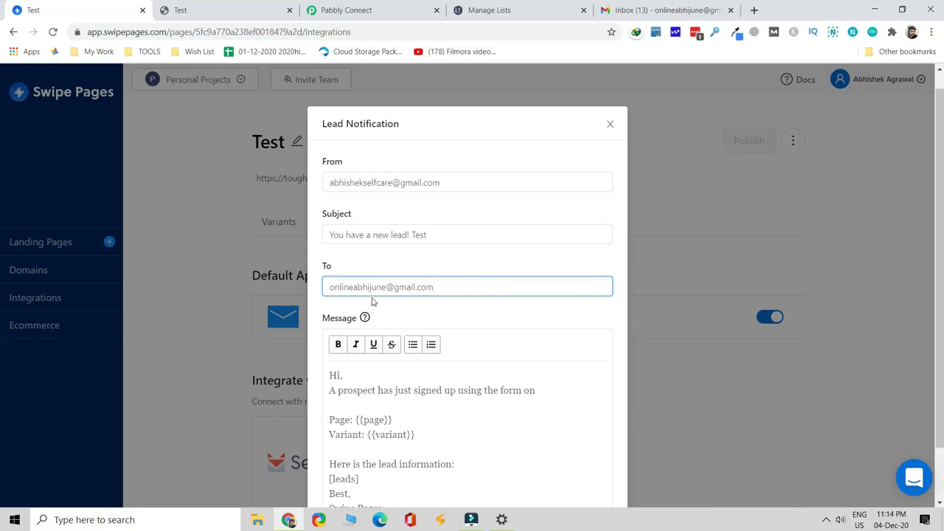
{"action": "scroll", "coordinate": [538, 335], "scroll_direction": "down", "scroll_amount": 1}
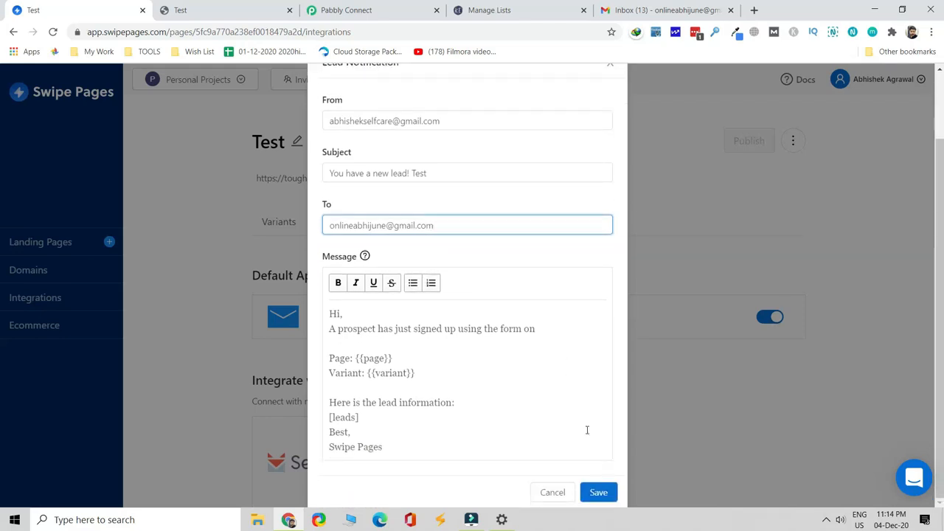
{"action": "left_click", "coordinate": [606, 502]}
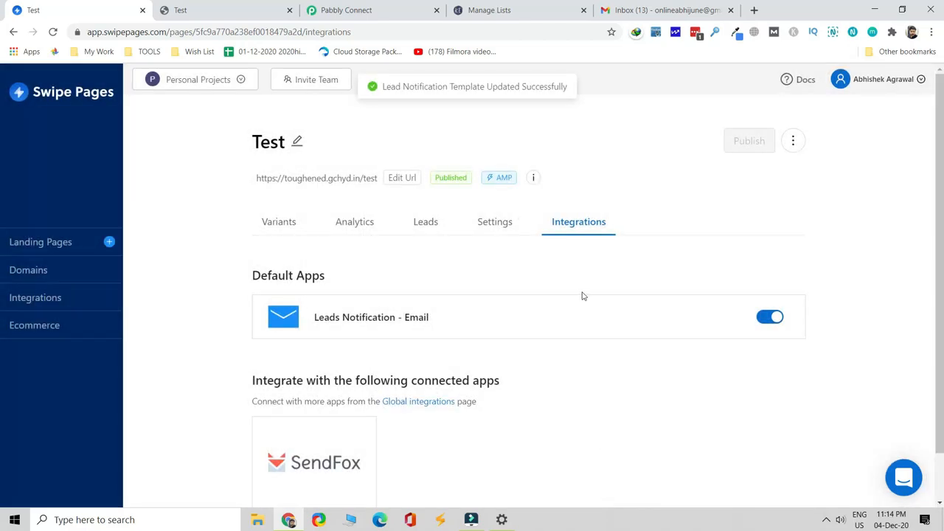
Register a test lead on the Webnow page with a full name and e-mail address
{"action": "left_click", "coordinate": [209, 17]}
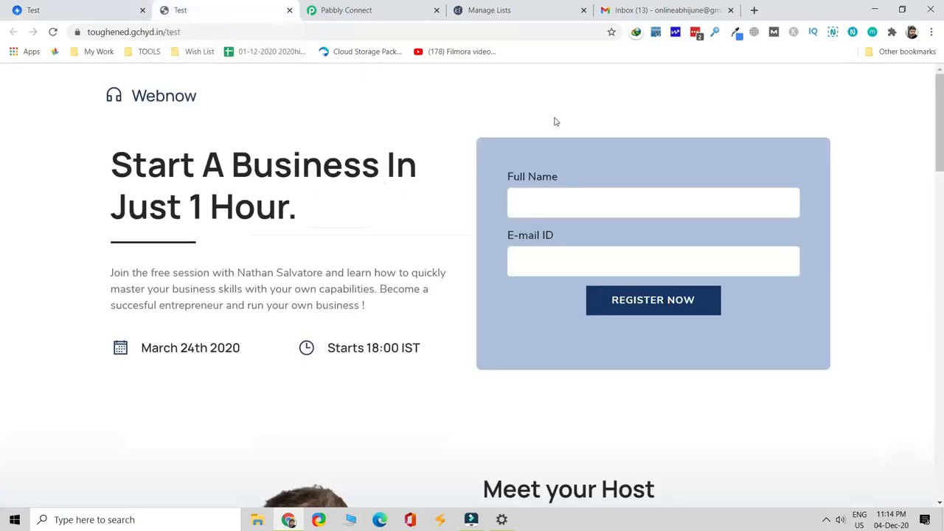
{"action": "left_click", "coordinate": [543, 195]}
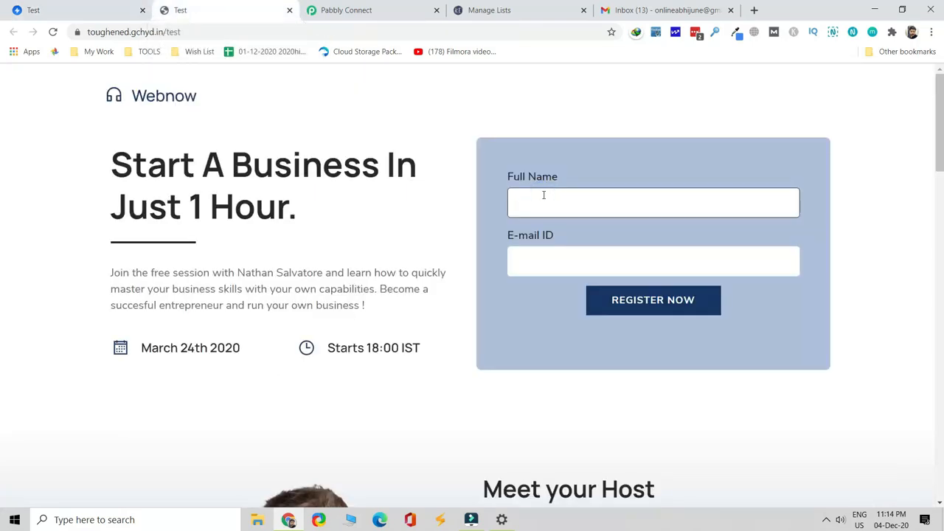
{"action": "type", "text": "Abhishek"}
{"action": "key", "text": "Tab"}
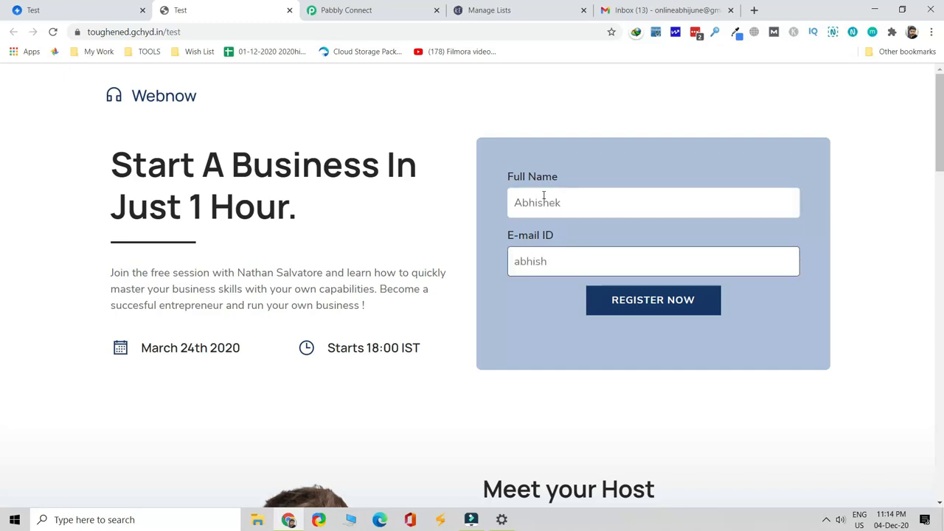
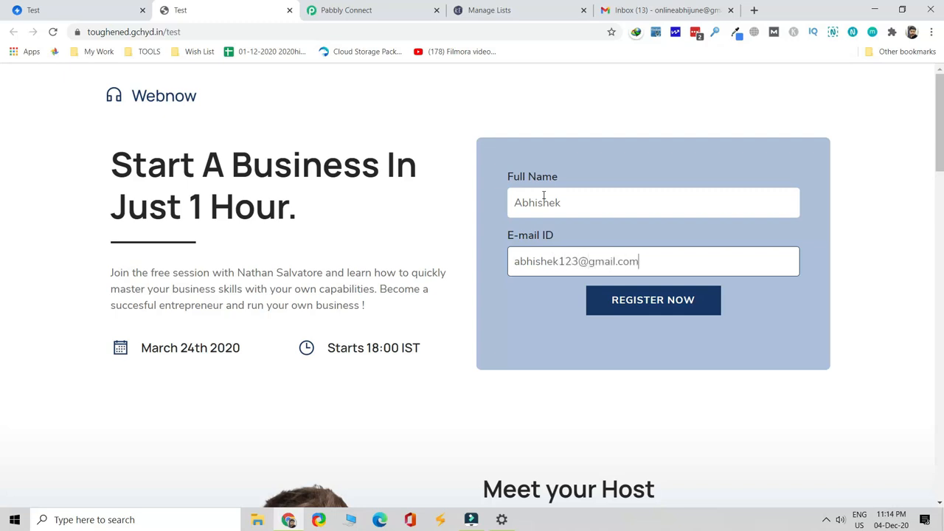
{"action": "left_click", "coordinate": [658, 310]}
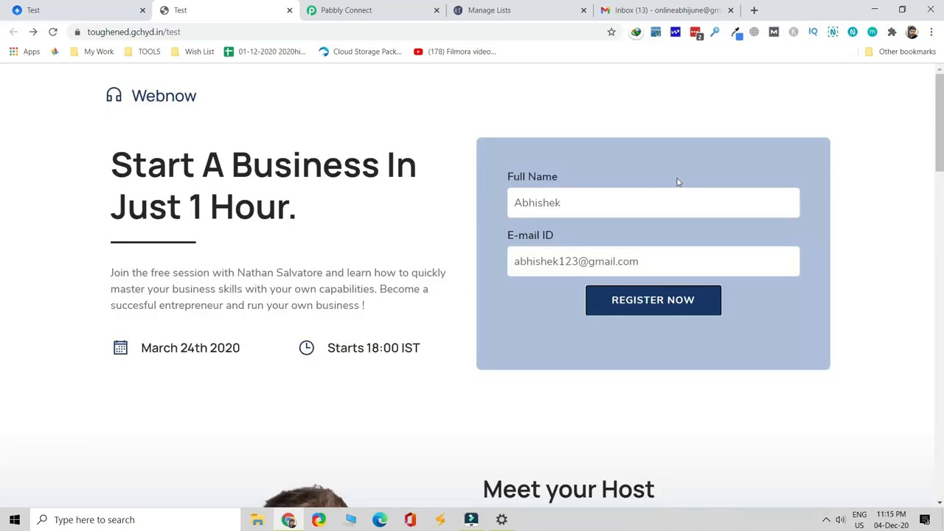
Refresh the Gmail Primary inbox and read the 'You have a new lead! Test' email
{"action": "left_click", "coordinate": [658, 13]}
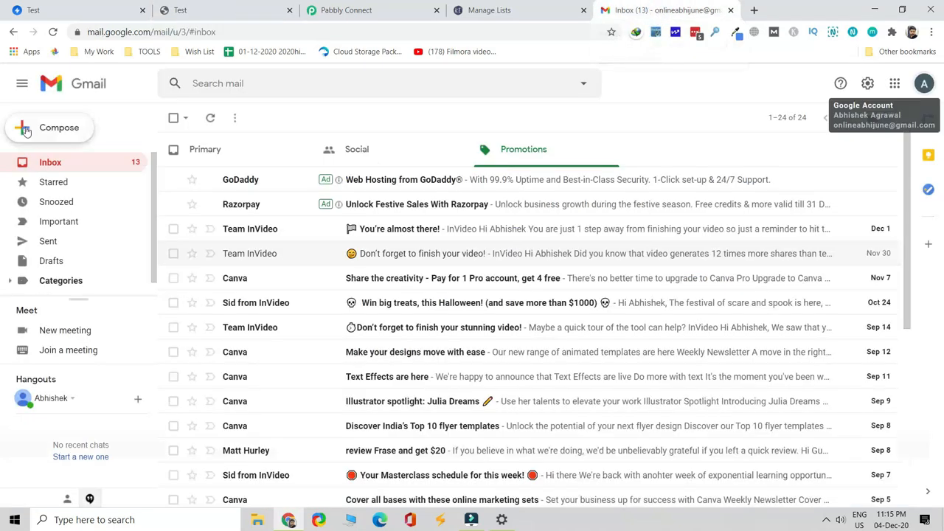
{"action": "left_click", "coordinate": [84, 163]}
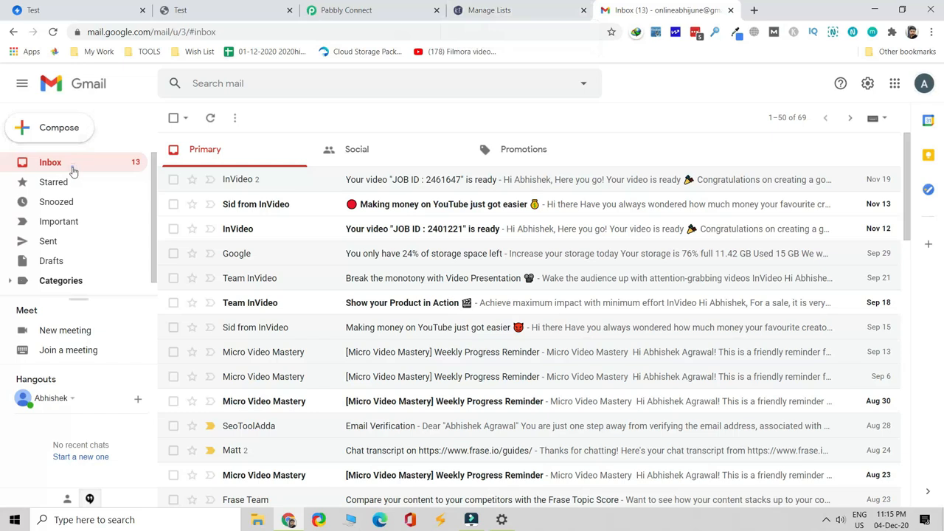
{"action": "left_click", "coordinate": [72, 169]}
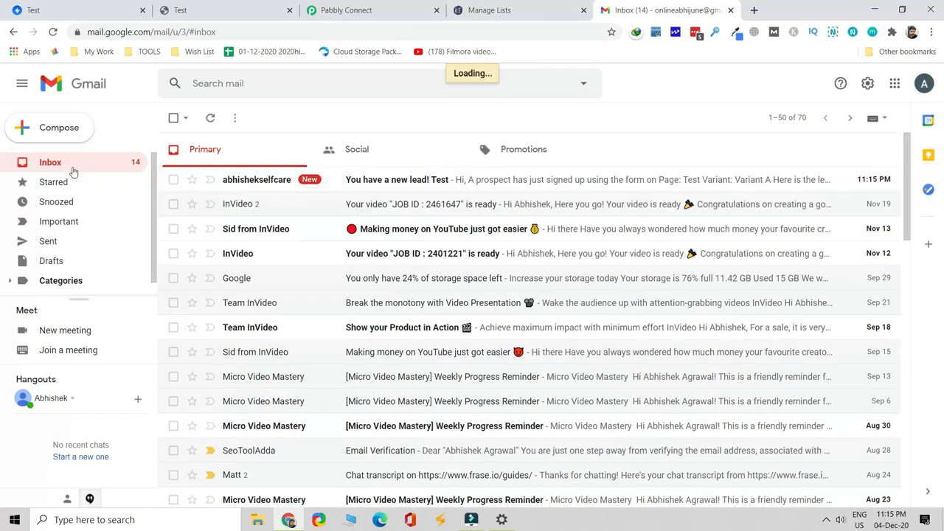
{"action": "left_click", "coordinate": [280, 180]}
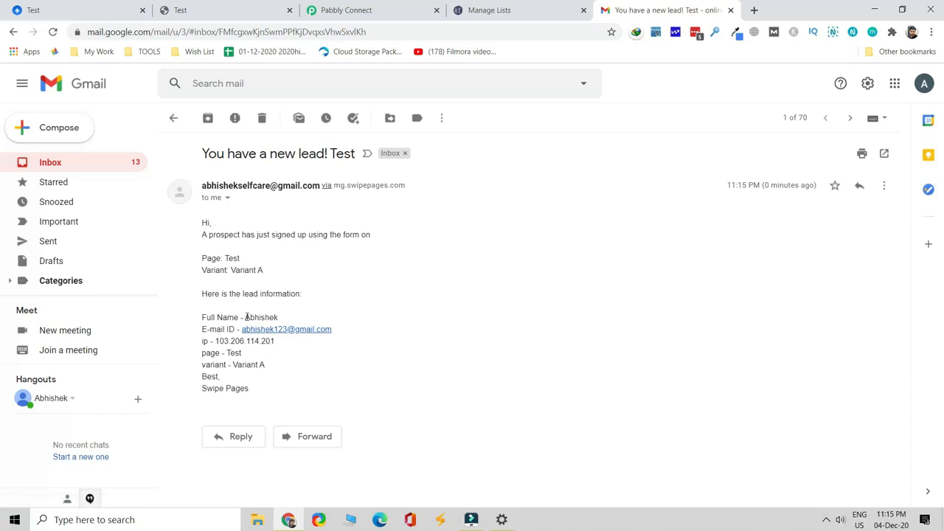
{"action": "left_click", "coordinate": [53, 162]}
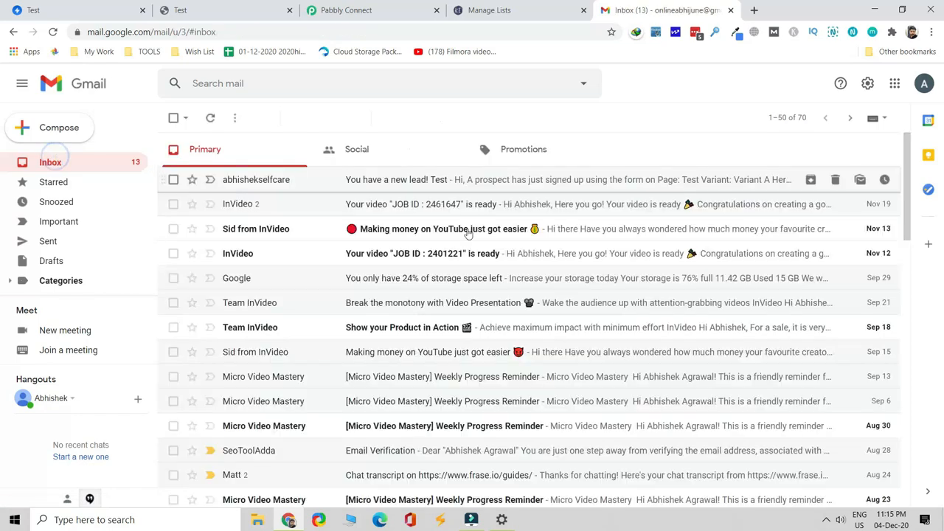
{"action": "left_click", "coordinate": [383, 18]}
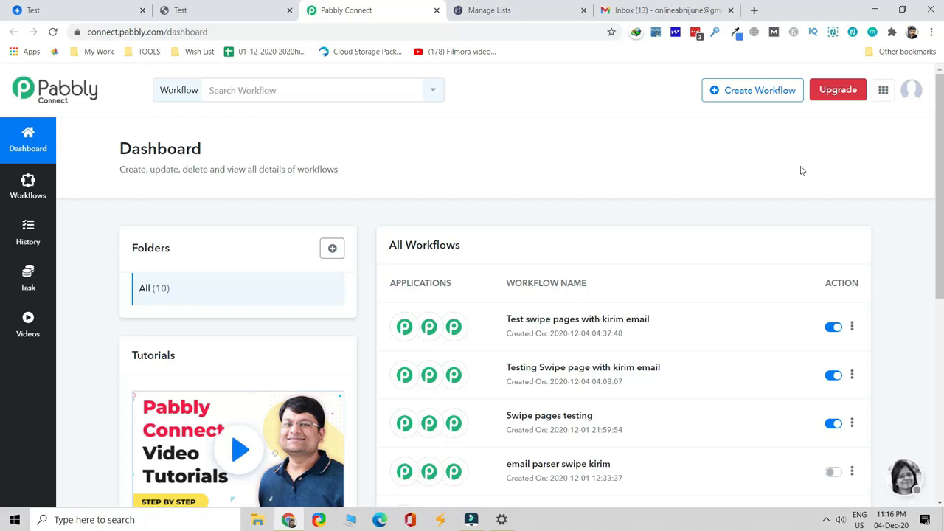
Create the 'Swipe to kirim' workflow with Email Parser as its trigger app
{"action": "left_click", "coordinate": [765, 97]}
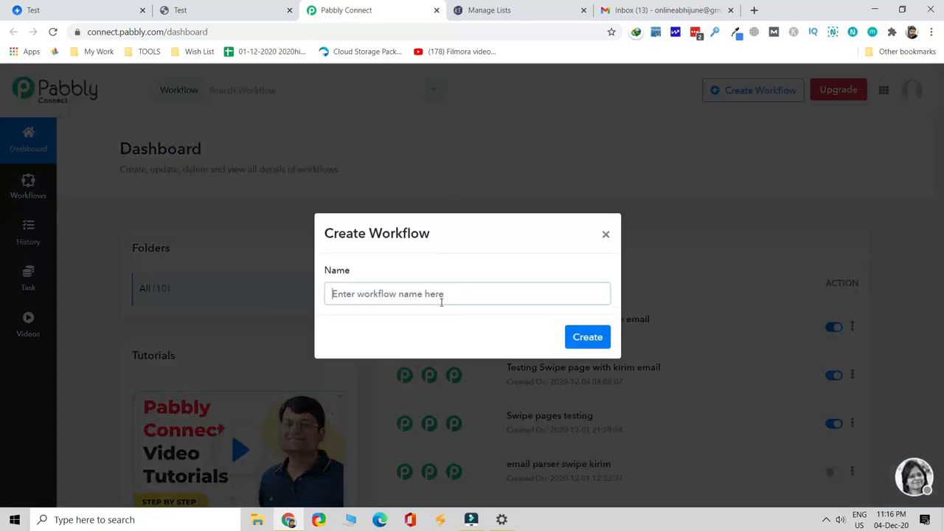
{"action": "type", "text": "Swipe to kirim"}
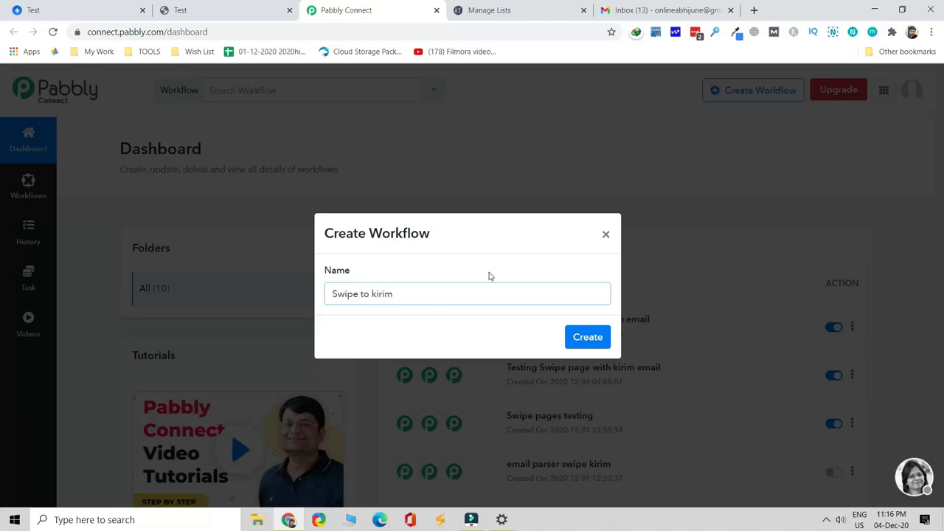
{"action": "left_click", "coordinate": [583, 342]}
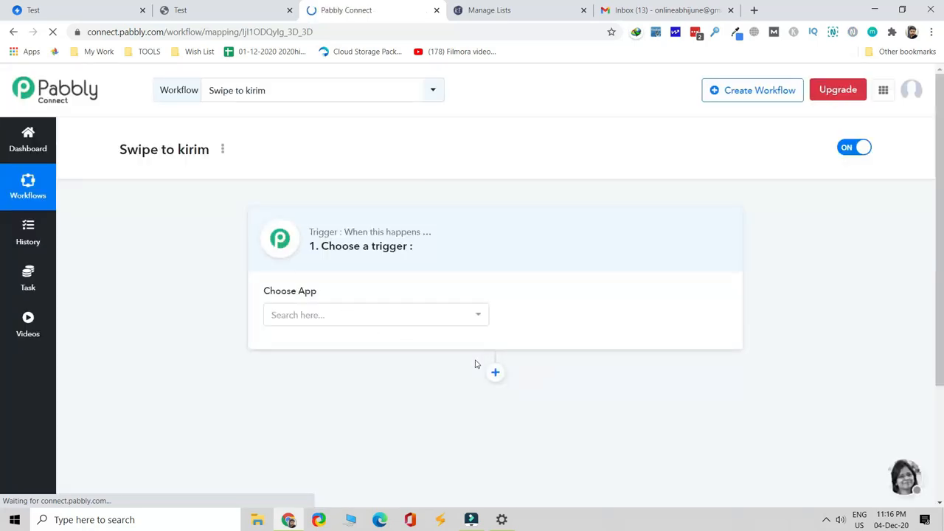
{"action": "left_click", "coordinate": [420, 314]}
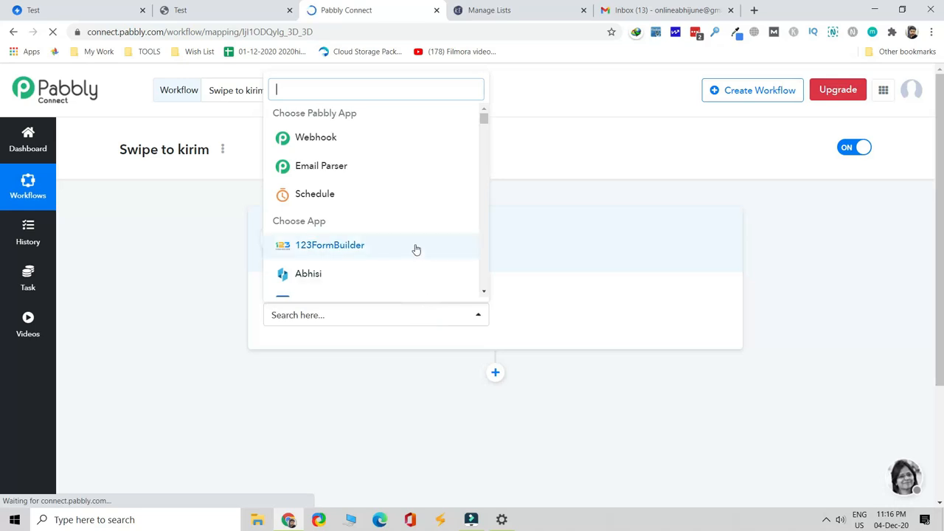
{"action": "left_click", "coordinate": [407, 173]}
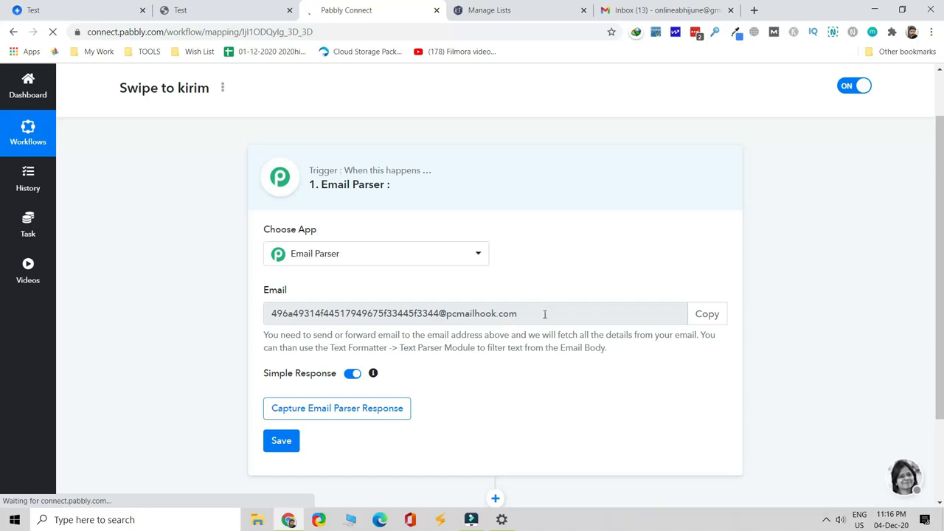
Copy the Email Parser address and start capturing the parser response
{"action": "left_click_drag", "start_coordinate": [545, 314], "coordinate": [270, 325]}
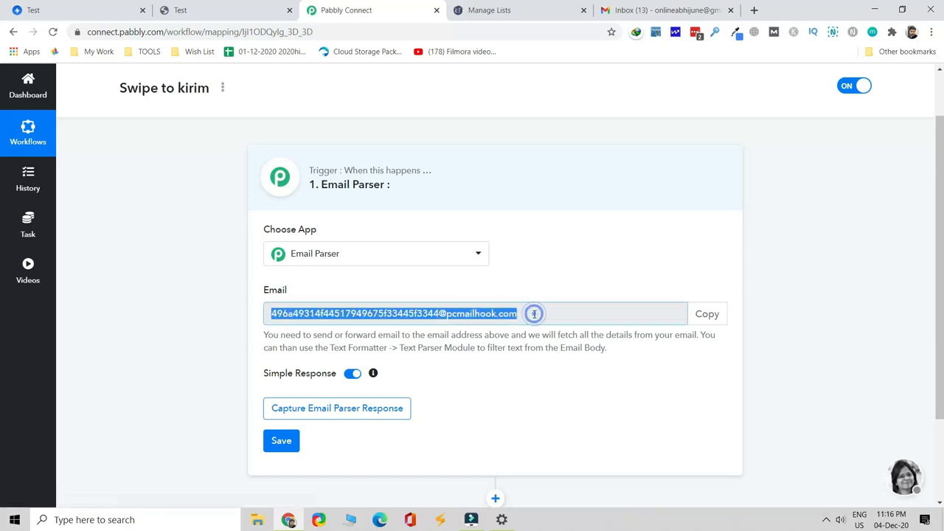
{"action": "left_click_drag", "start_coordinate": [534, 314], "coordinate": [257, 318]}
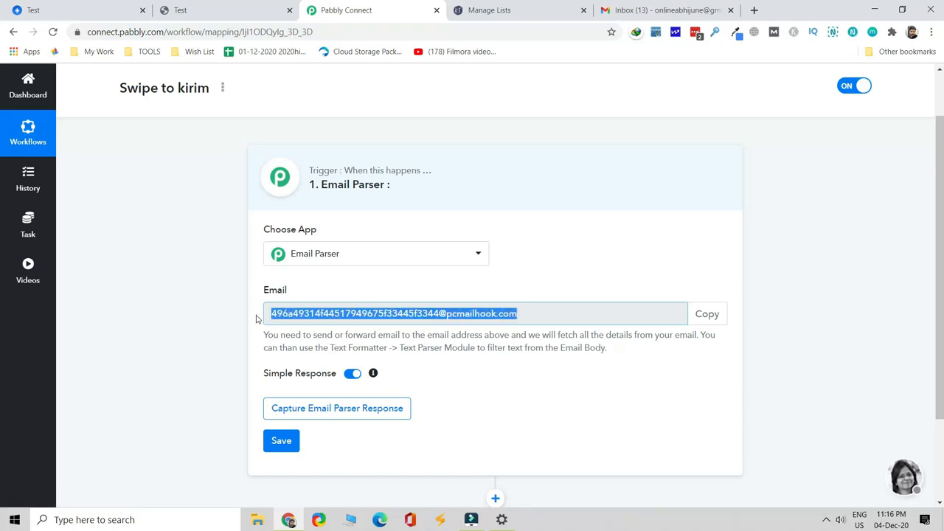
{"action": "left_click", "coordinate": [309, 312]}
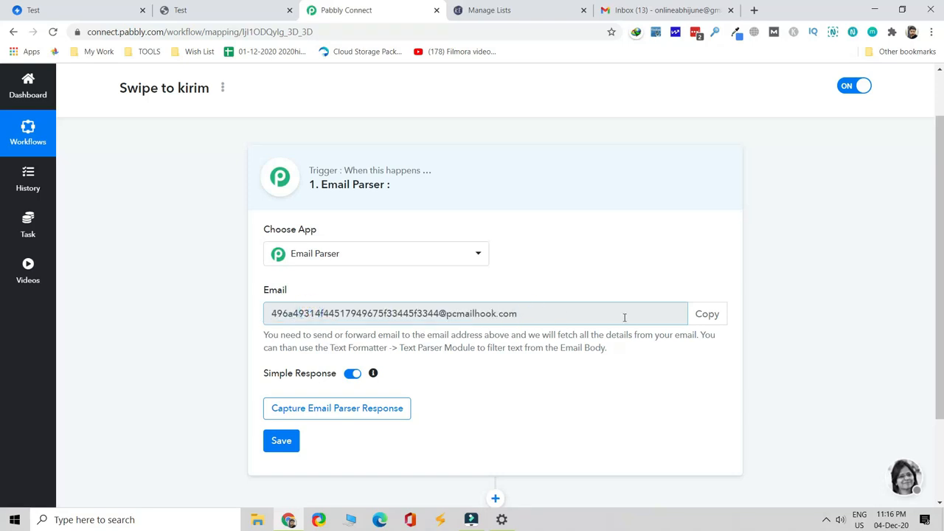
{"action": "left_click", "coordinate": [721, 322]}
{"action": "key", "text": "ctrl+c"}
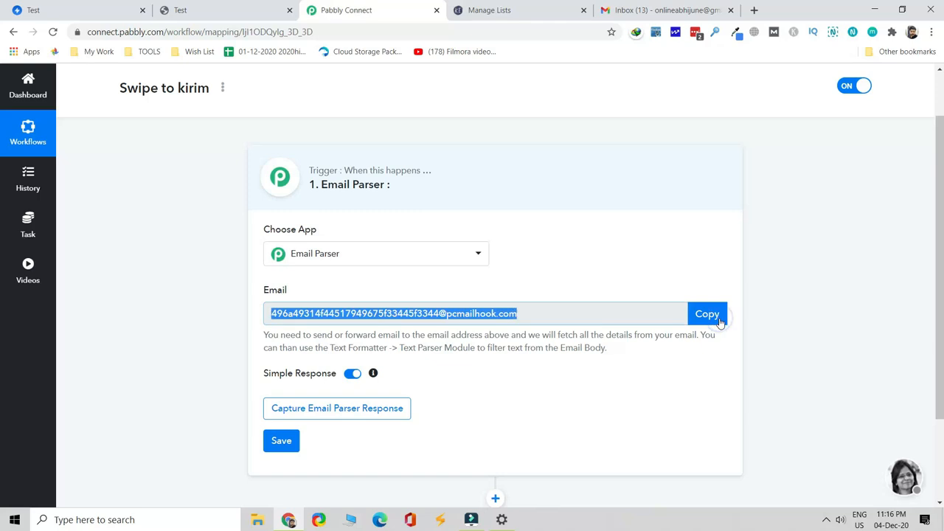
{"action": "left_click", "coordinate": [371, 418]}
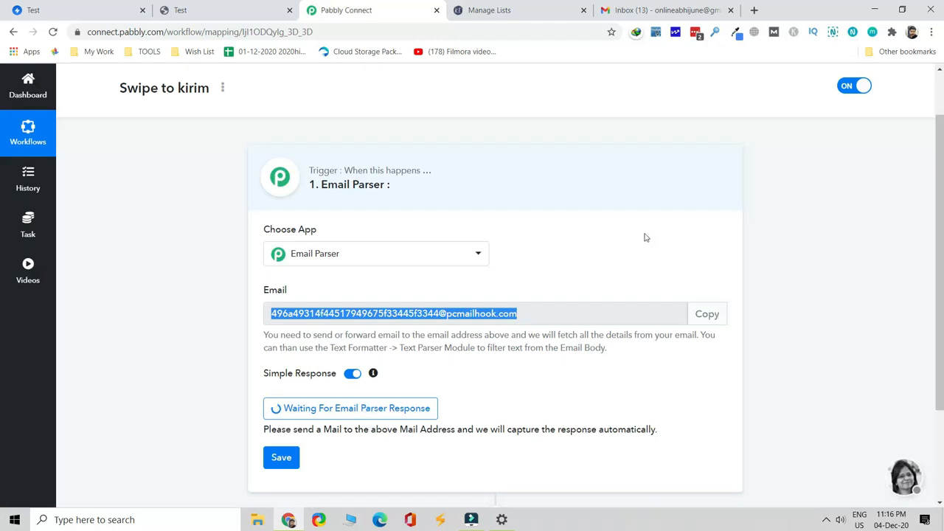
{"action": "left_click", "coordinate": [691, 11]}
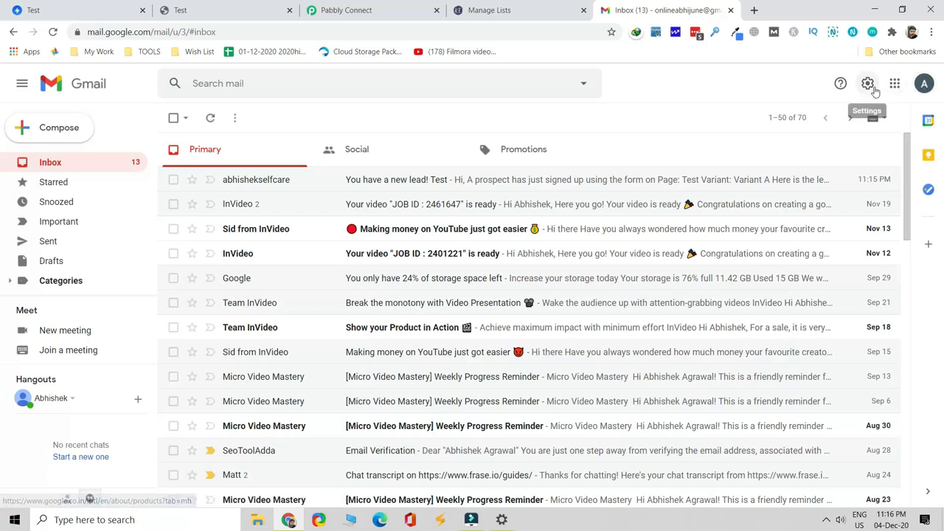
Open Gmail's Forwarding and POP/IMAP settings and begin adding a forwarding address
{"action": "left_click", "coordinate": [869, 85]}
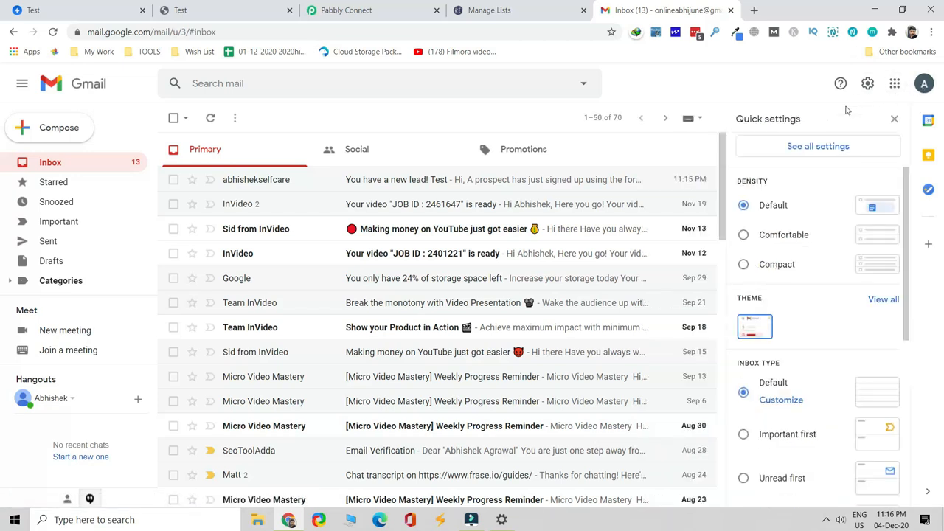
{"action": "left_click", "coordinate": [823, 147]}
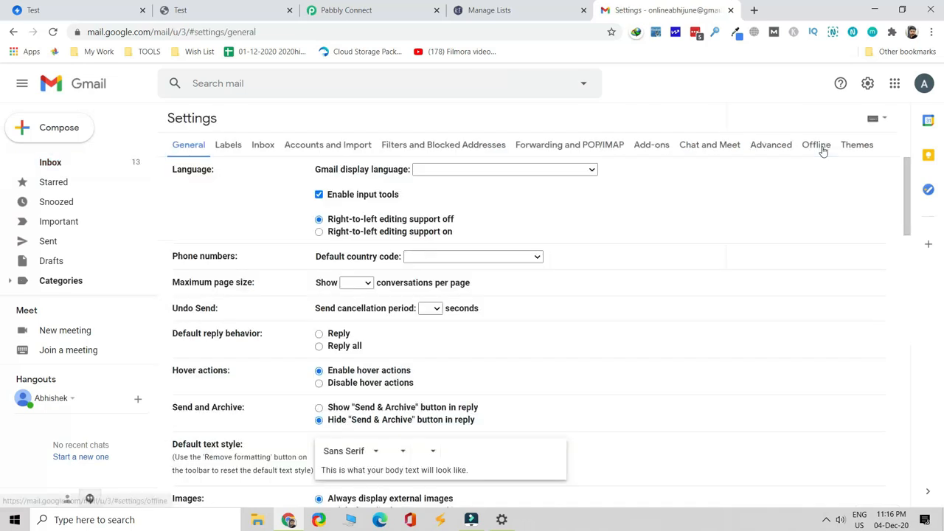
{"action": "left_click", "coordinate": [595, 147]}
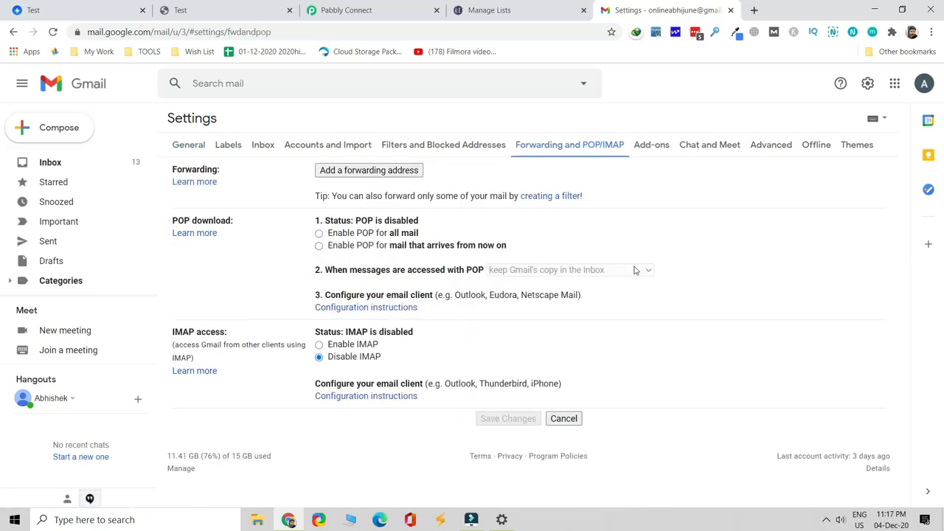
{"action": "left_click", "coordinate": [364, 13]}
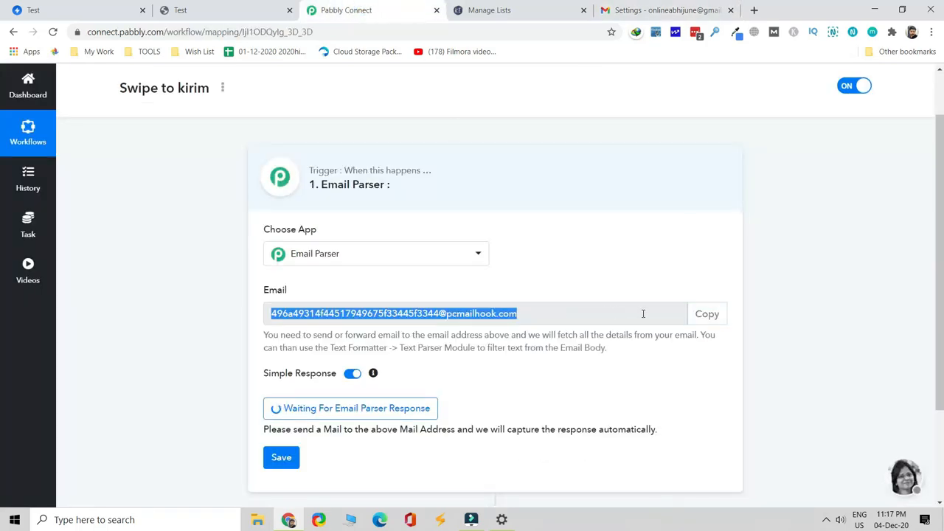
{"action": "left_click", "coordinate": [673, 11]}
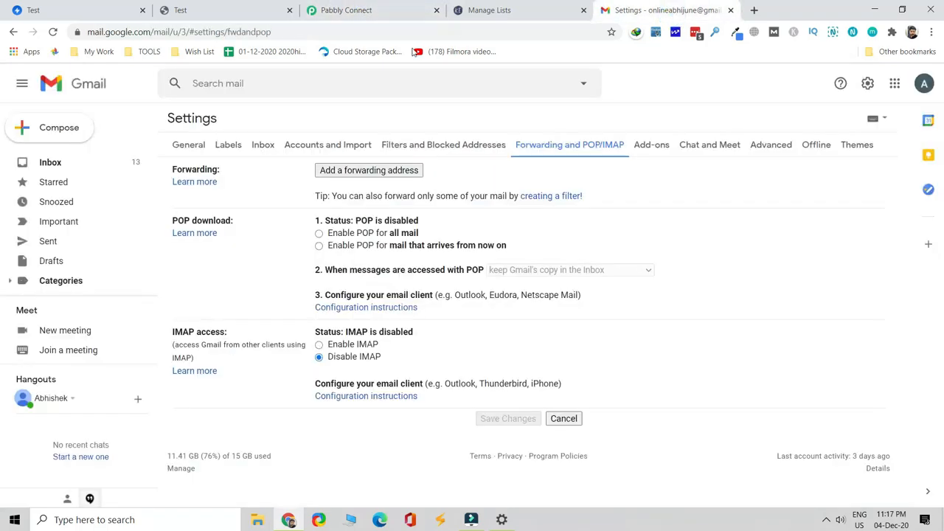
{"action": "left_click", "coordinate": [379, 172]}
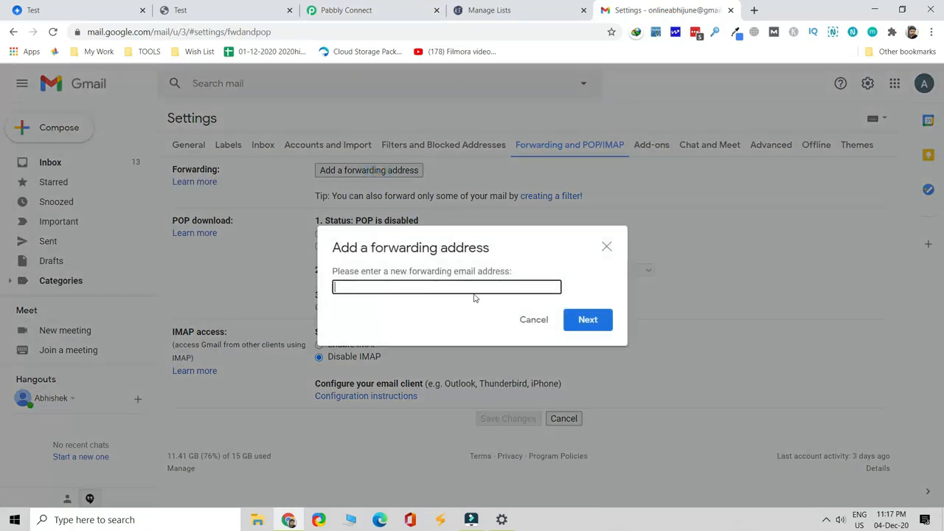
Add the copied Pabbly parser address as a forwarding address, sending it a confirmation code
{"action": "key", "text": "ctrl+v"}
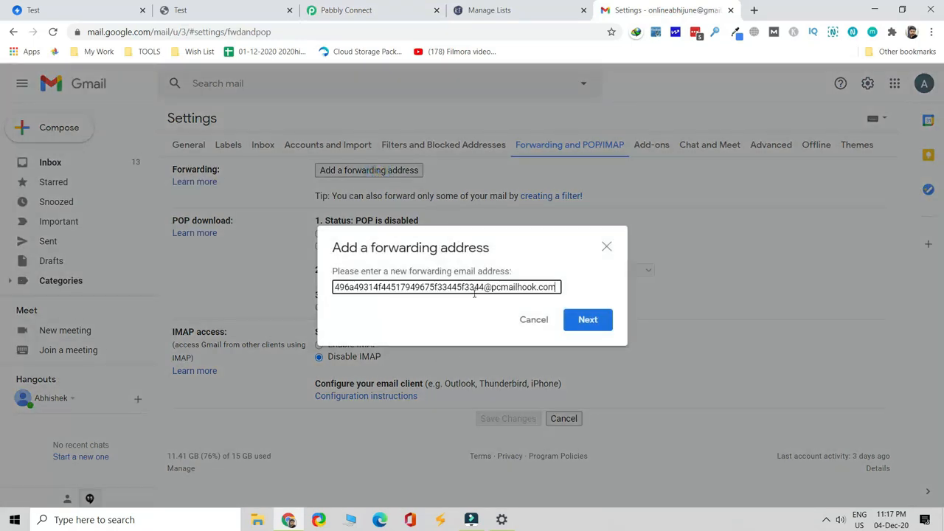
{"action": "left_click", "coordinate": [588, 320]}
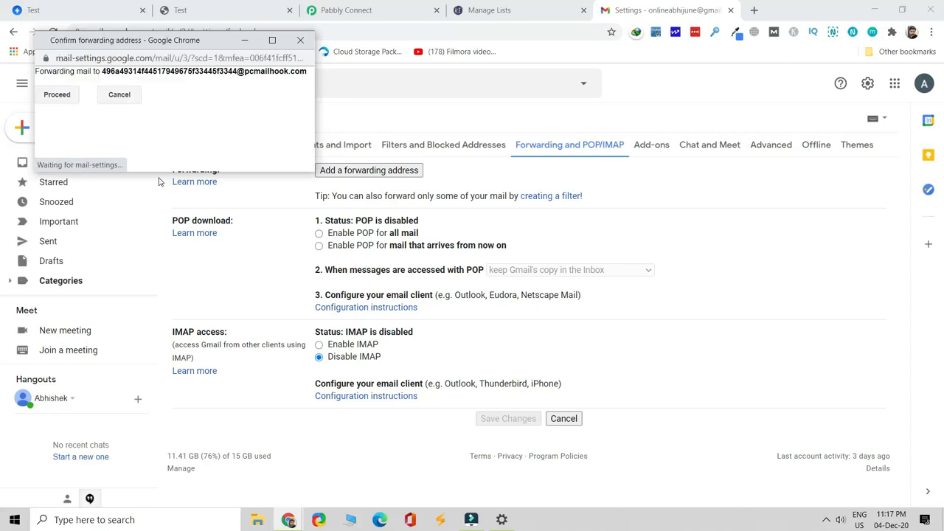
{"action": "left_click", "coordinate": [61, 100]}
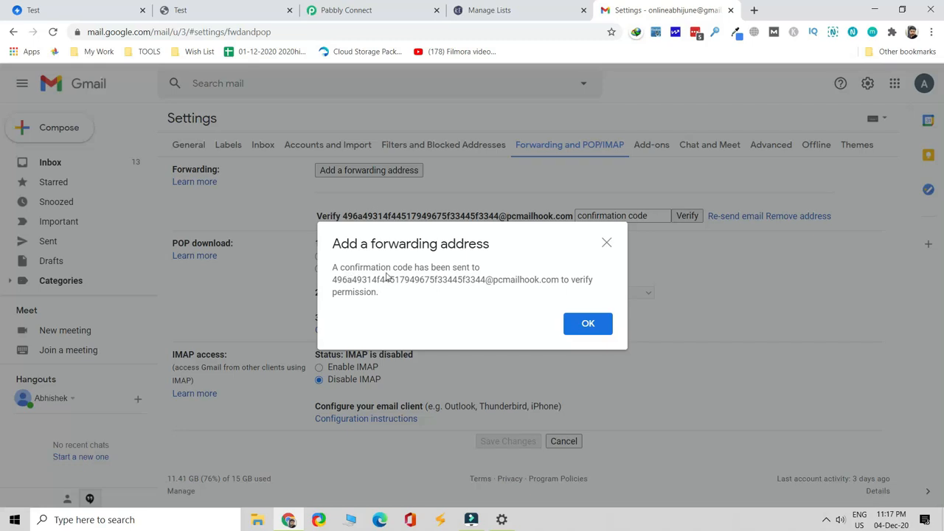
{"action": "left_click_drag", "start_coordinate": [346, 280], "coordinate": [563, 279]}
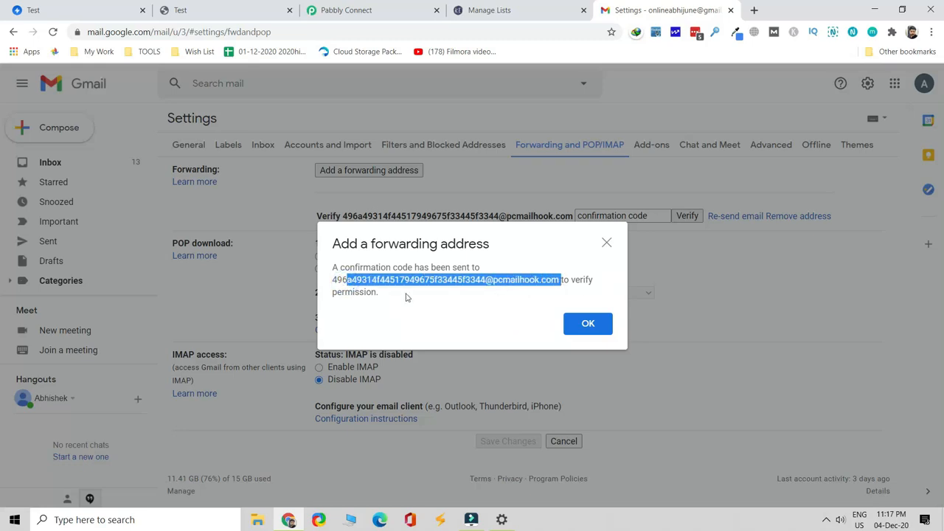
{"action": "left_click", "coordinate": [588, 325]}
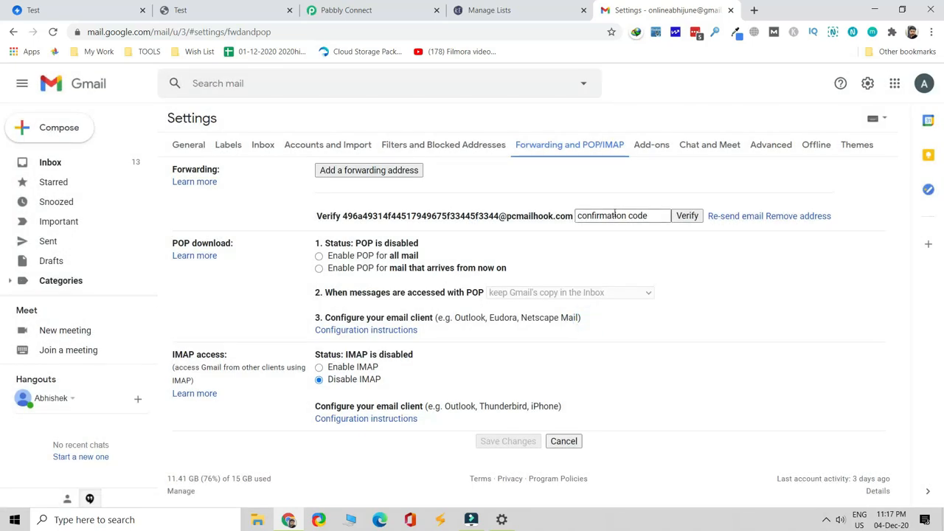
{"action": "left_click", "coordinate": [614, 214]}
{"action": "left_click", "coordinate": [625, 250]}
Copy the forwarding confirmation code from the subject of the captured Email Parser response
{"action": "left_click", "coordinate": [357, 11]}
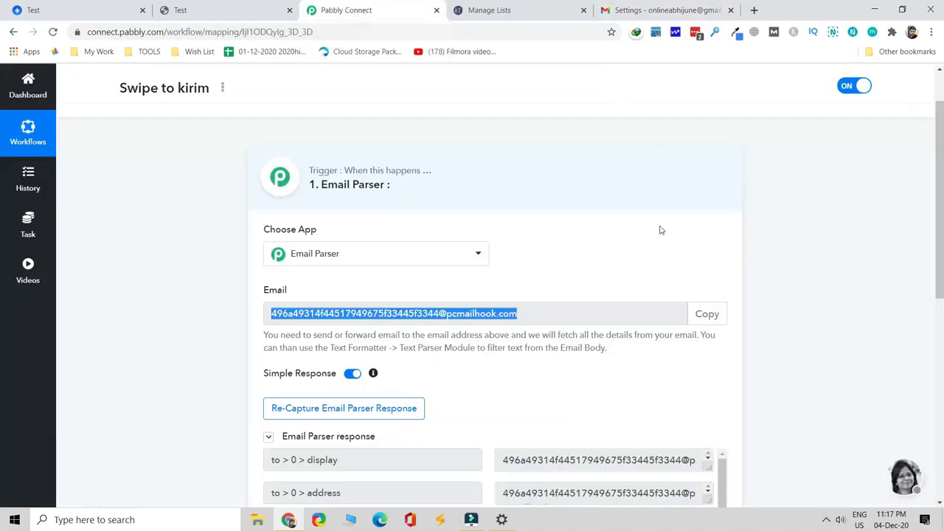
{"action": "scroll", "coordinate": [651, 228], "scroll_direction": "down", "scroll_amount": 1}
{"action": "scroll", "coordinate": [627, 227], "scroll_direction": "down", "scroll_amount": 2}
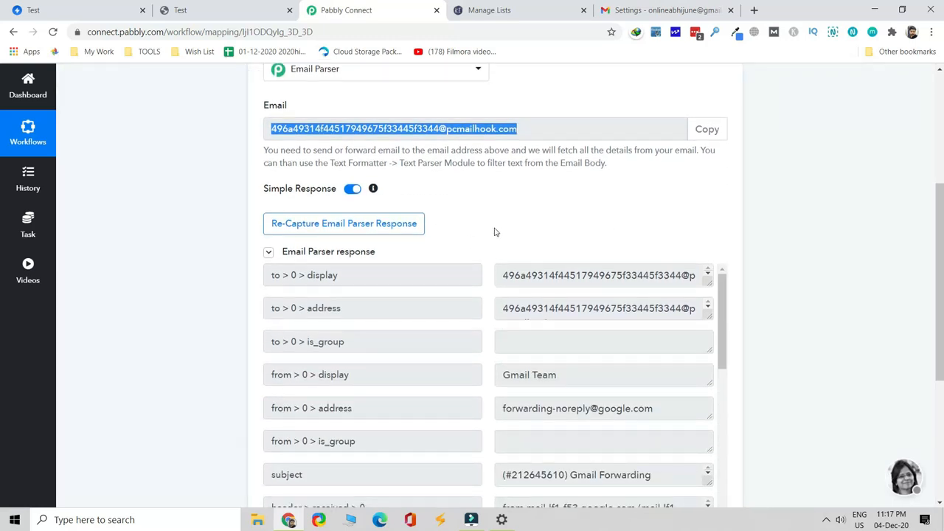
{"action": "scroll", "coordinate": [527, 213], "scroll_direction": "down", "scroll_amount": 1}
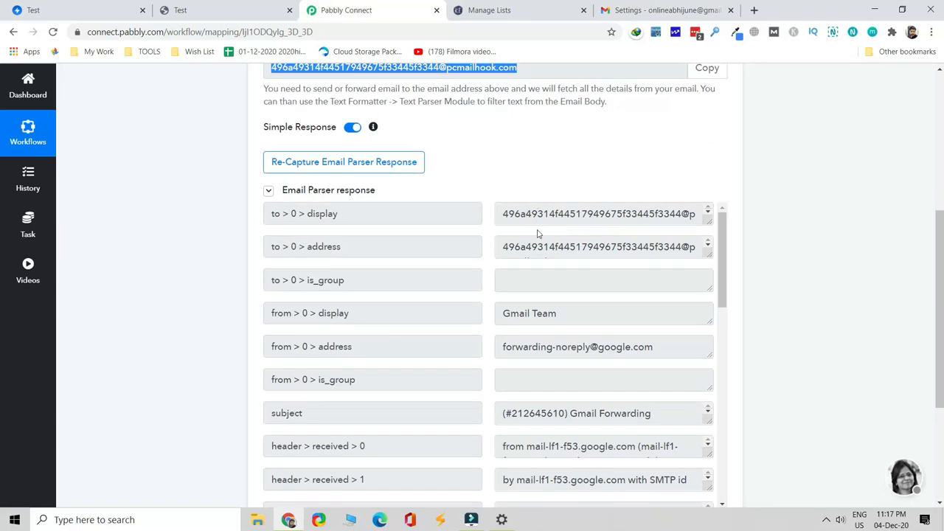
{"action": "scroll", "coordinate": [537, 233], "scroll_direction": "down", "scroll_amount": 1}
{"action": "scroll", "coordinate": [530, 290], "scroll_direction": "down", "scroll_amount": 1}
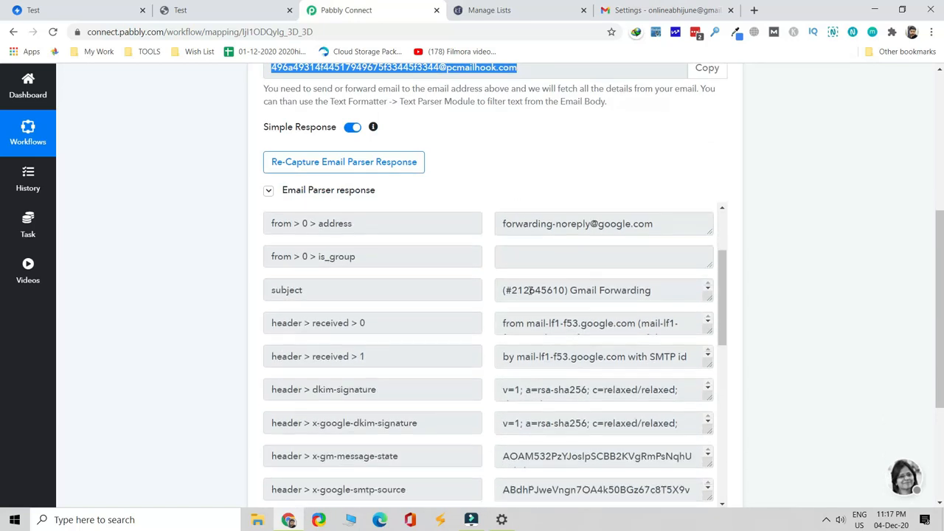
{"action": "left_click_drag", "start_coordinate": [509, 290], "coordinate": [567, 284]}
{"action": "left_click", "coordinate": [514, 291]}
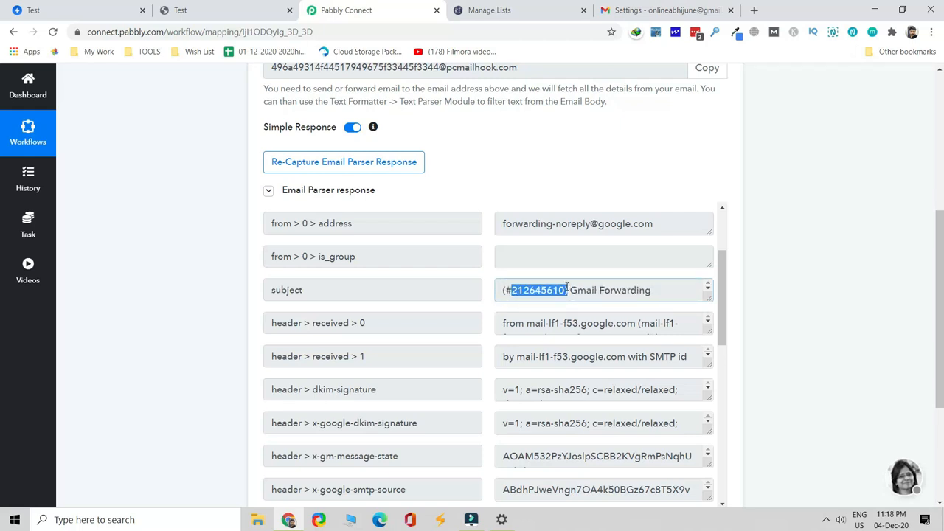
{"action": "right_click", "coordinate": [559, 292]}
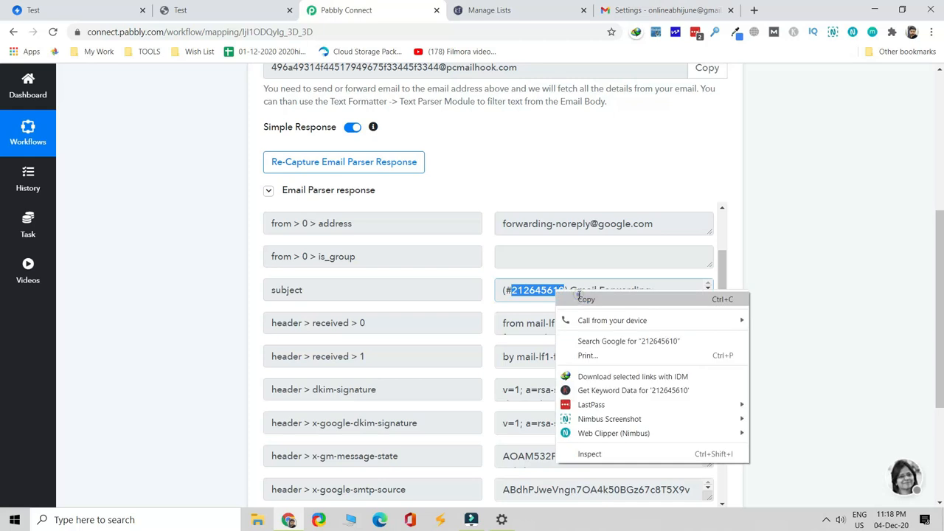
{"action": "left_click", "coordinate": [583, 298]}
{"action": "left_click", "coordinate": [666, 10]}
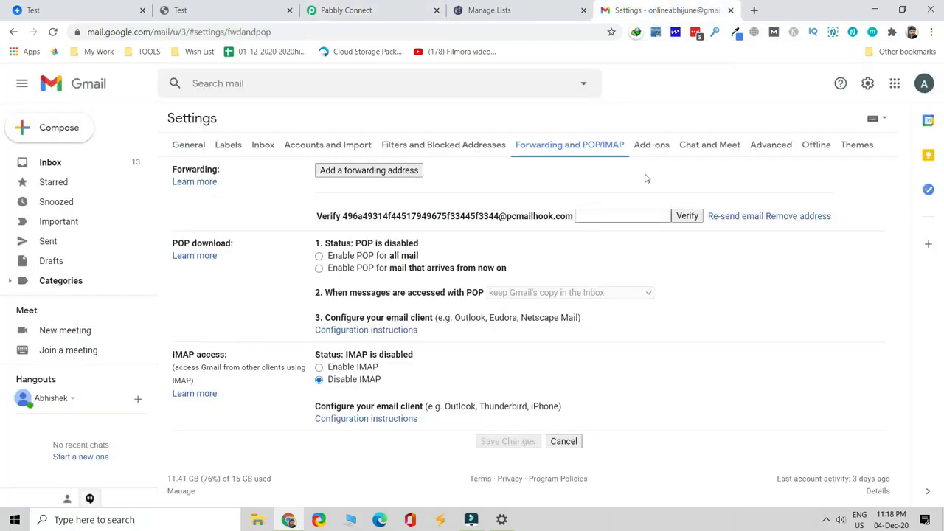
Paste the copied confirmation code and verify the Pabbly parser forwarding address
{"action": "right_click", "coordinate": [648, 216]}
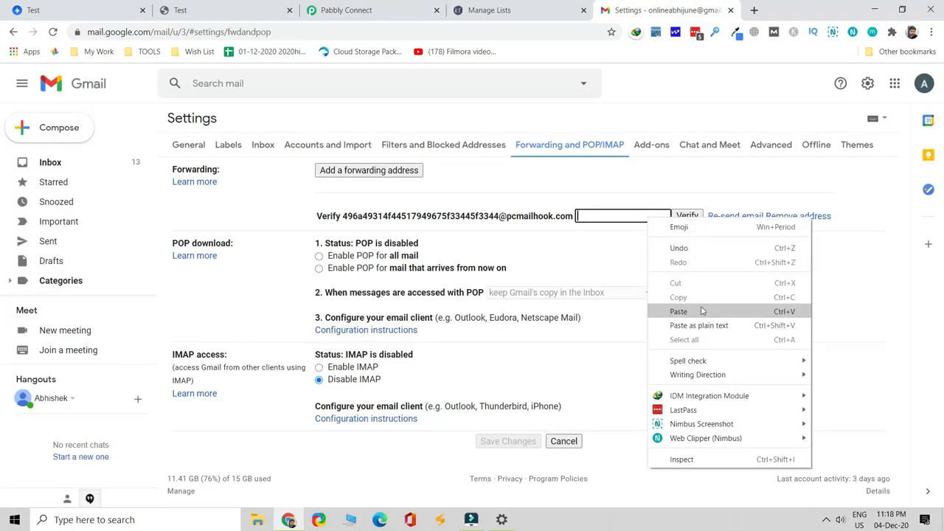
{"action": "left_click", "coordinate": [679, 312]}
{"action": "left_click", "coordinate": [688, 219]}
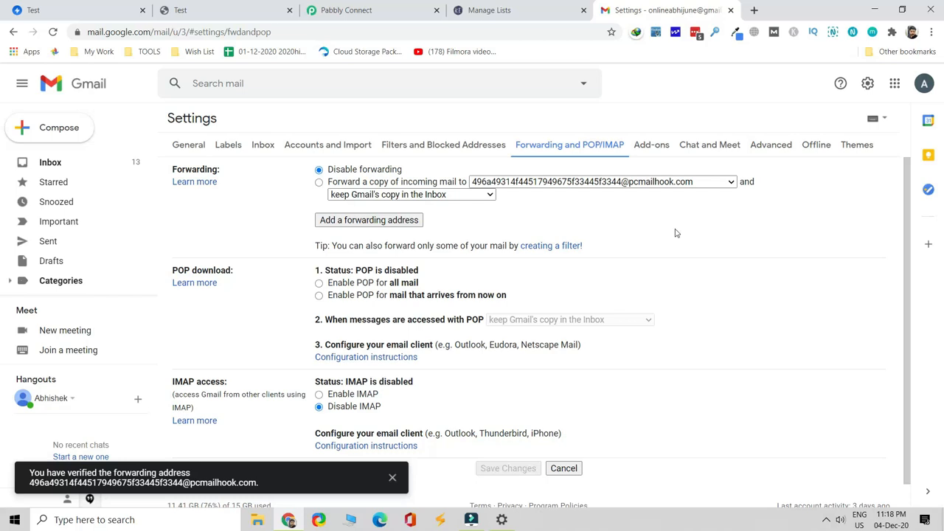
Choose to forward a copy of incoming mail to the parser address and save the change
{"action": "left_click", "coordinate": [319, 182]}
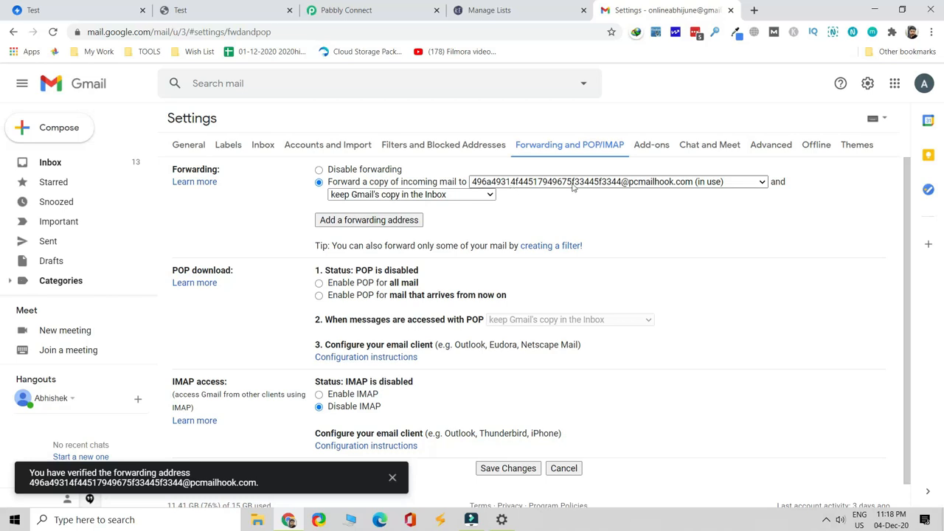
{"action": "scroll", "coordinate": [737, 216], "scroll_direction": "down", "scroll_amount": 1}
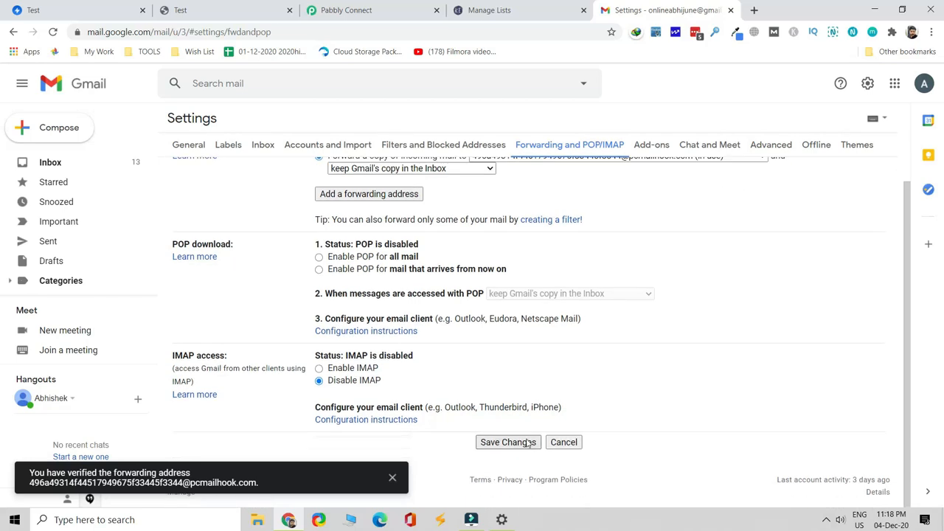
{"action": "left_click", "coordinate": [528, 442]}
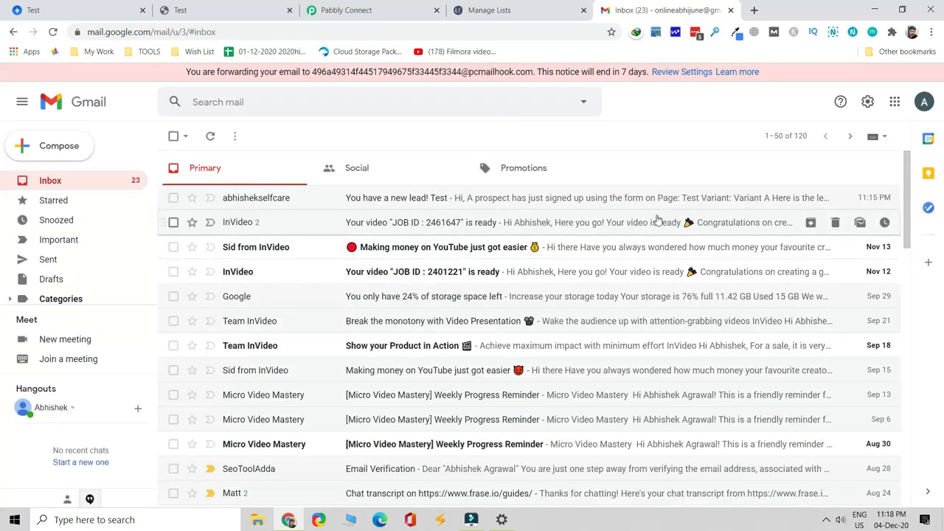
Open the full Gmail settings from the quick settings panel
{"action": "left_click", "coordinate": [876, 107]}
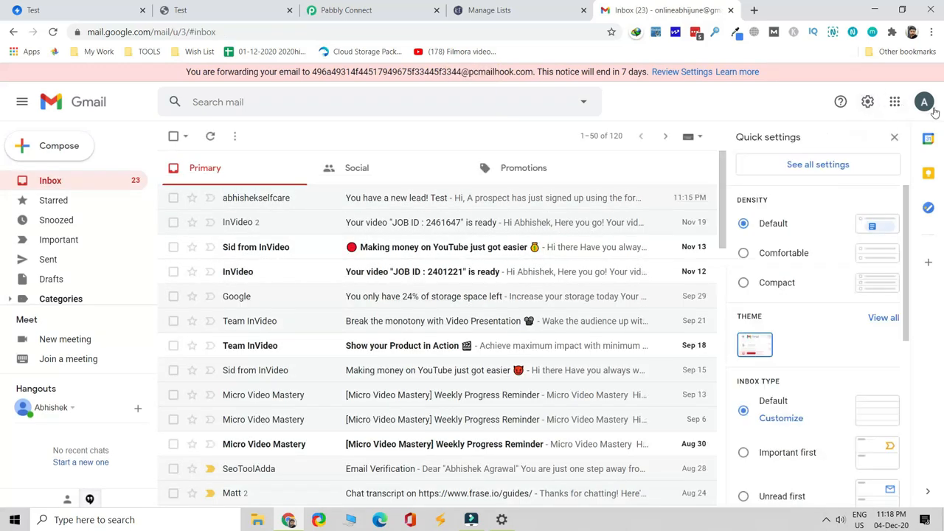
{"action": "left_click", "coordinate": [931, 109]}
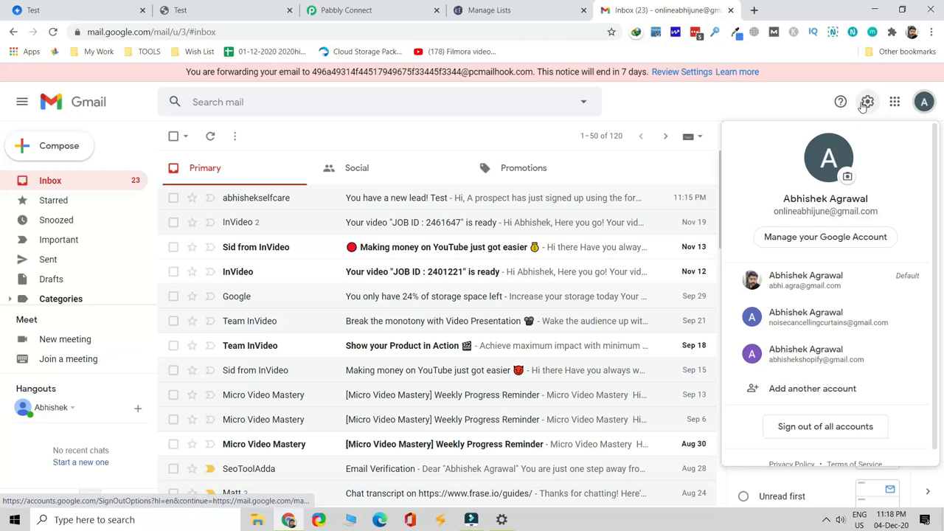
{"action": "left_click", "coordinate": [866, 103]}
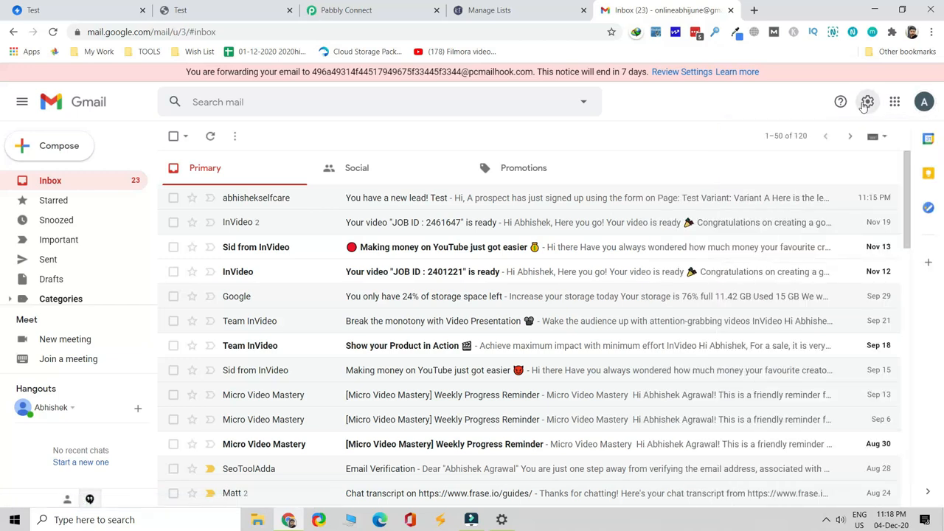
{"action": "left_click", "coordinate": [343, 11]}
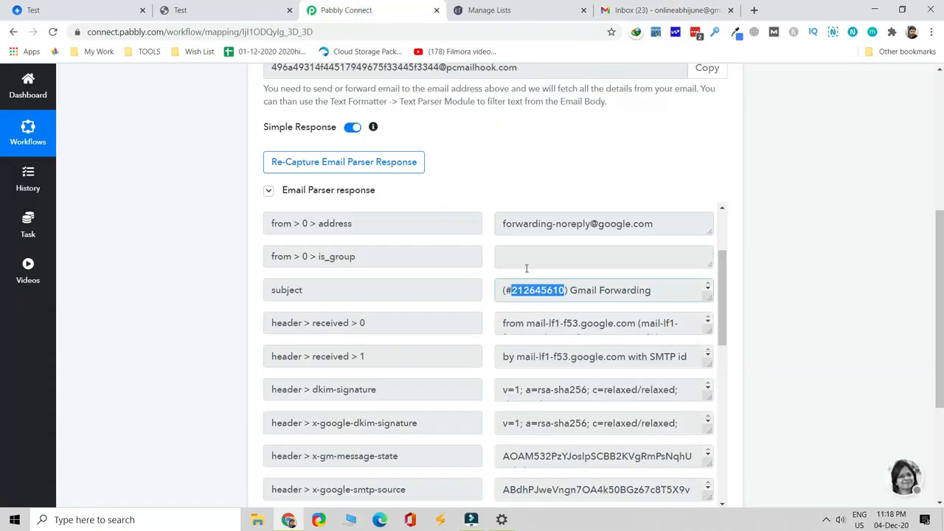
{"action": "scroll", "coordinate": [527, 290], "scroll_direction": "up", "scroll_amount": 6}
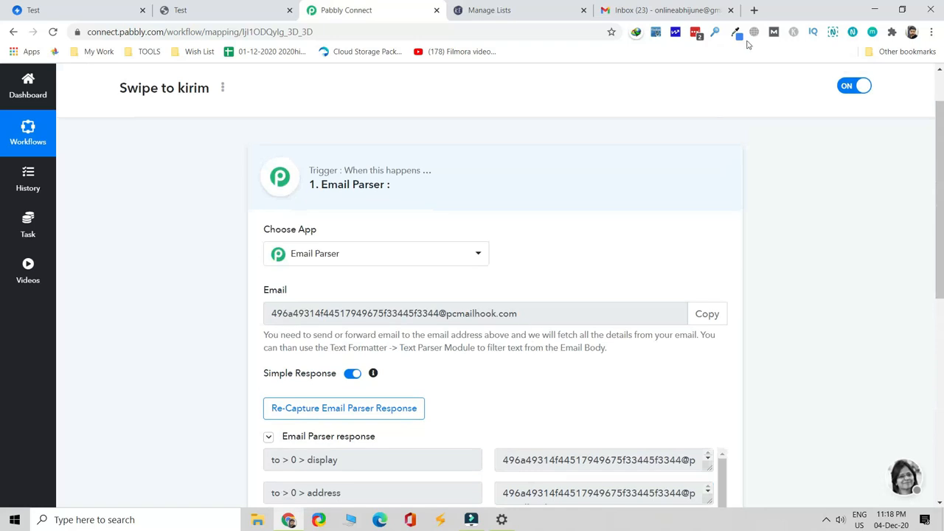
{"action": "left_click", "coordinate": [664, 10]}
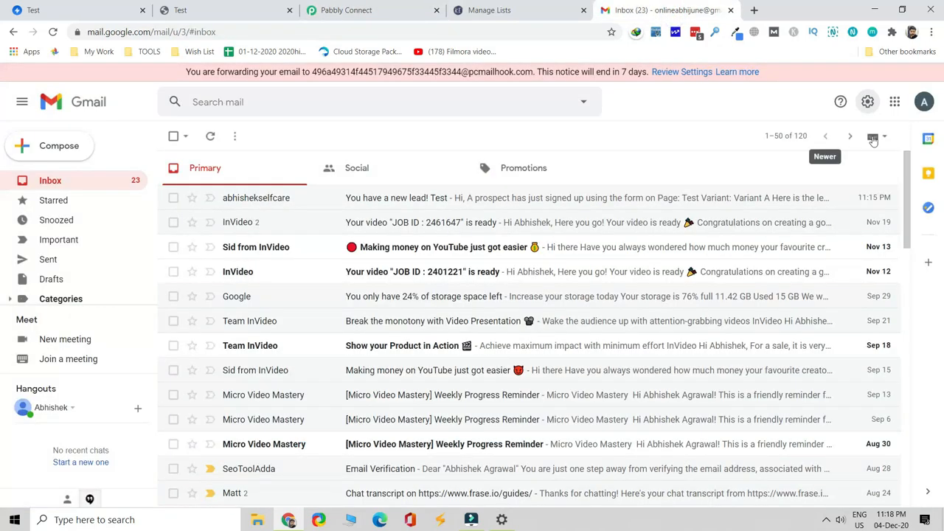
{"action": "left_click", "coordinate": [868, 105]}
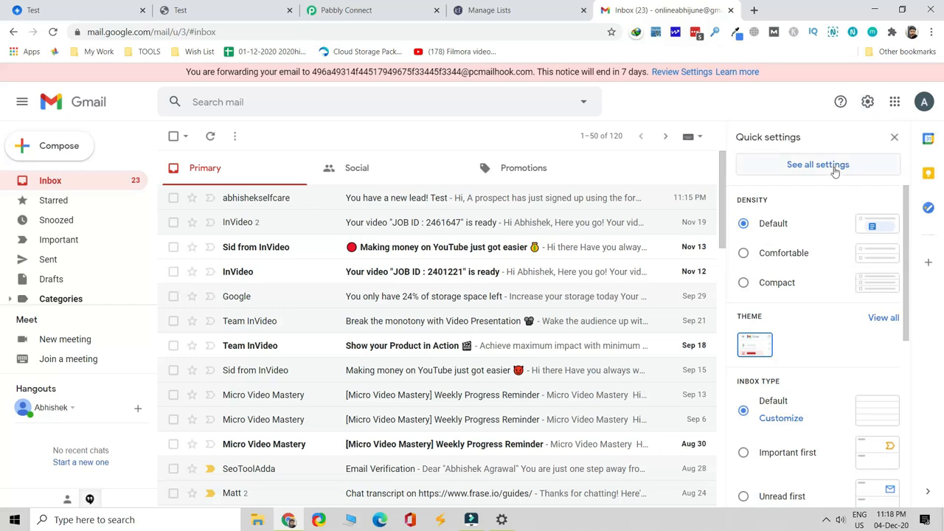
{"action": "left_click", "coordinate": [868, 103]}
{"action": "left_click", "coordinate": [868, 104]}
{"action": "left_click", "coordinate": [829, 166]}
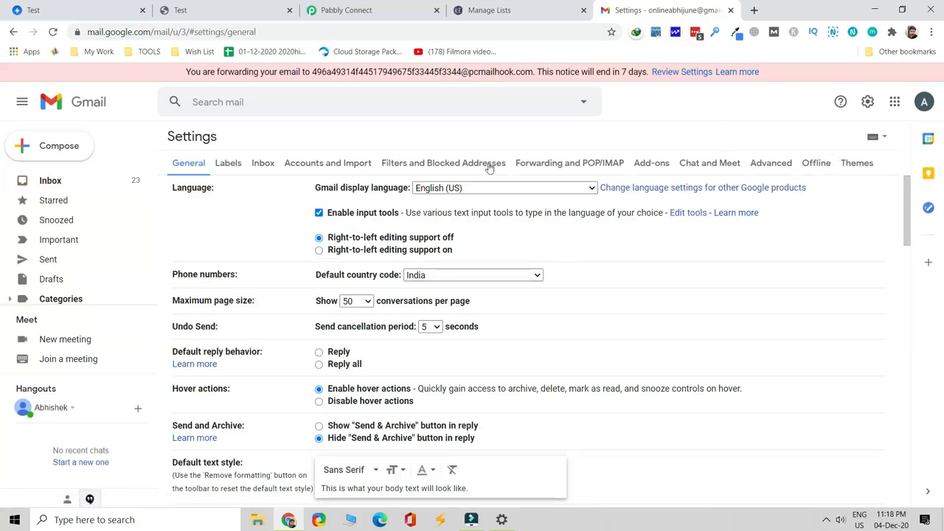
In Forwarding and POP/IMAP, open the filter-creation criteria and focus the From field
{"action": "left_click", "coordinate": [564, 170]}
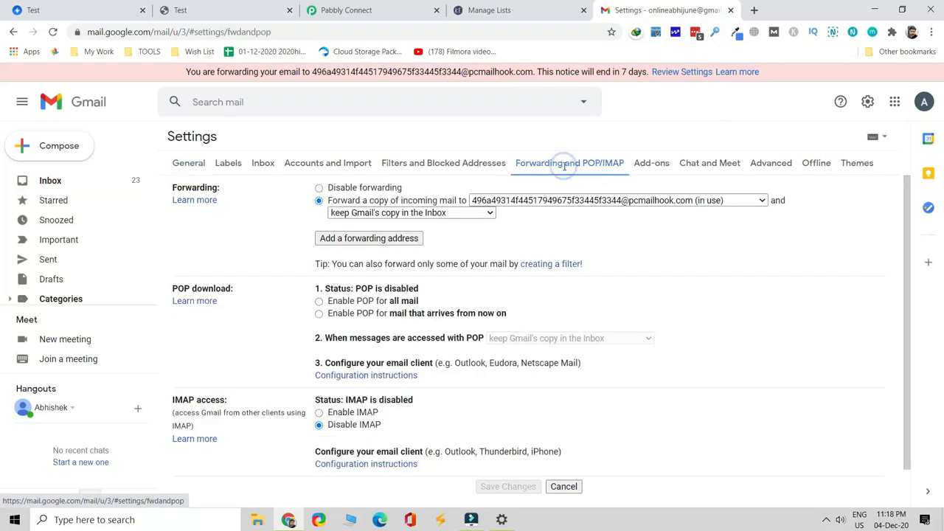
{"action": "left_click", "coordinate": [560, 265]}
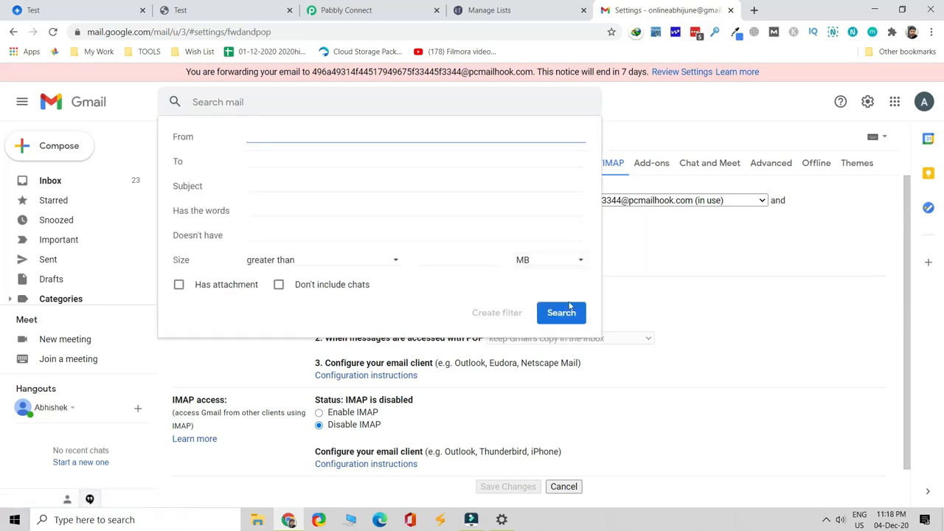
{"action": "left_click", "coordinate": [381, 132]}
Bring up Swipe Pages' Leads Notification - Email settings
{"action": "left_click", "coordinate": [219, 12]}
{"action": "left_click", "coordinate": [49, 12]}
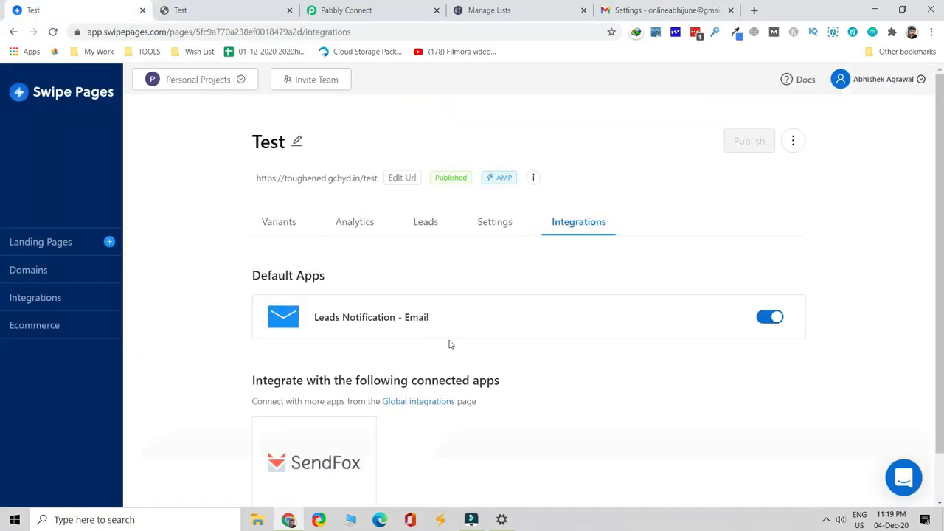
{"action": "left_click", "coordinate": [426, 321]}
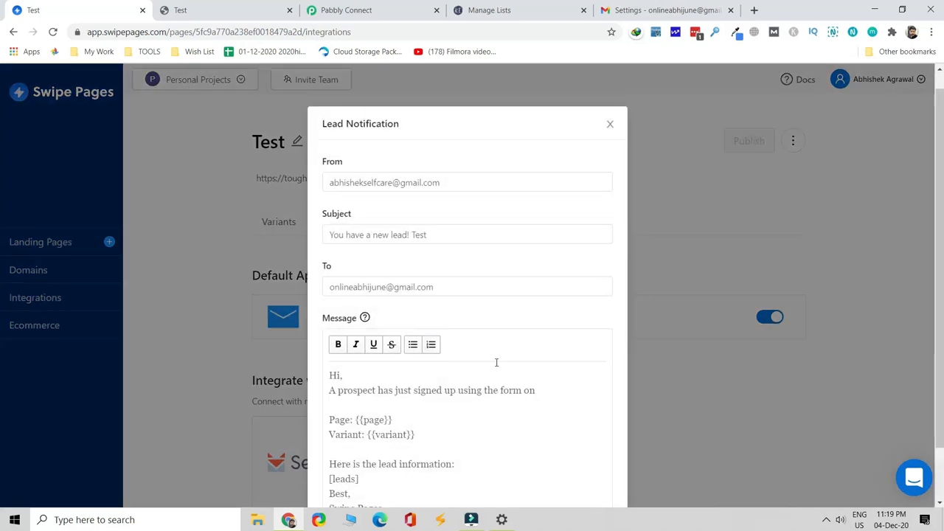
Copy the lead notification's sender address into the filter's From criterion
{"action": "left_click", "coordinate": [479, 181]}
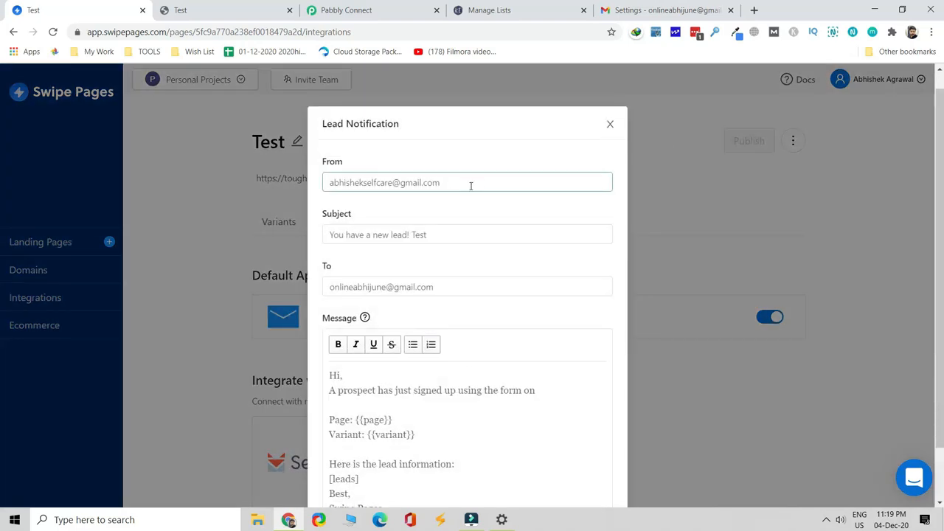
{"action": "left_click_drag", "start_coordinate": [465, 184], "coordinate": [295, 175]}
{"action": "key", "text": "ctrl+c"}
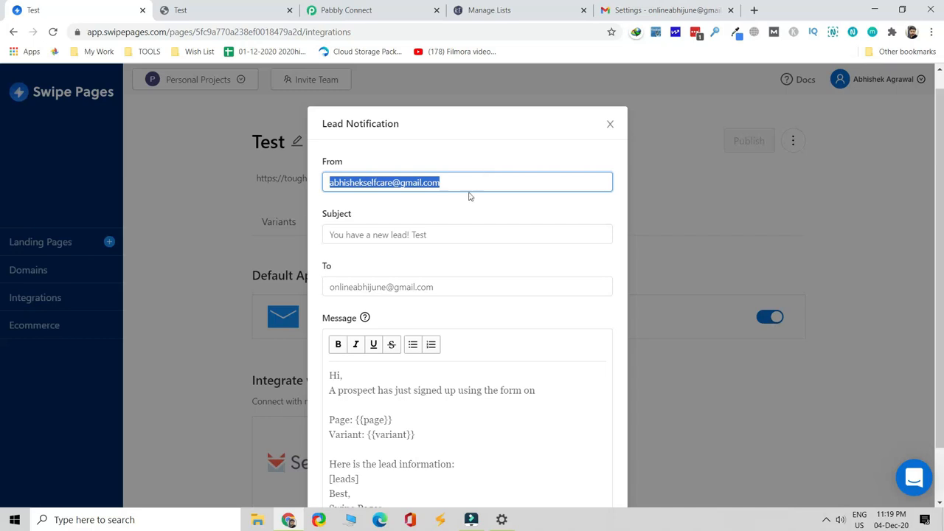
{"action": "left_click", "coordinate": [673, 11]}
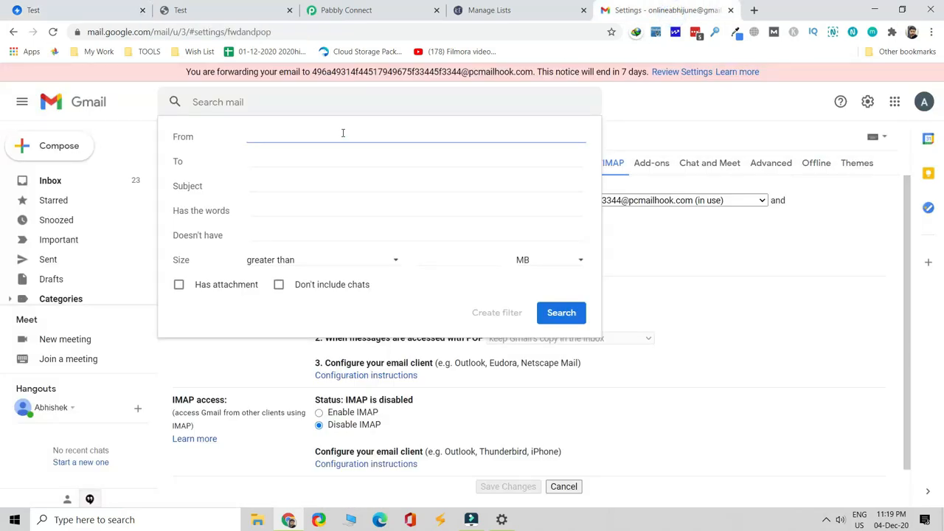
{"action": "key", "text": "ctrl+v"}
{"action": "left_click", "coordinate": [330, 185]}
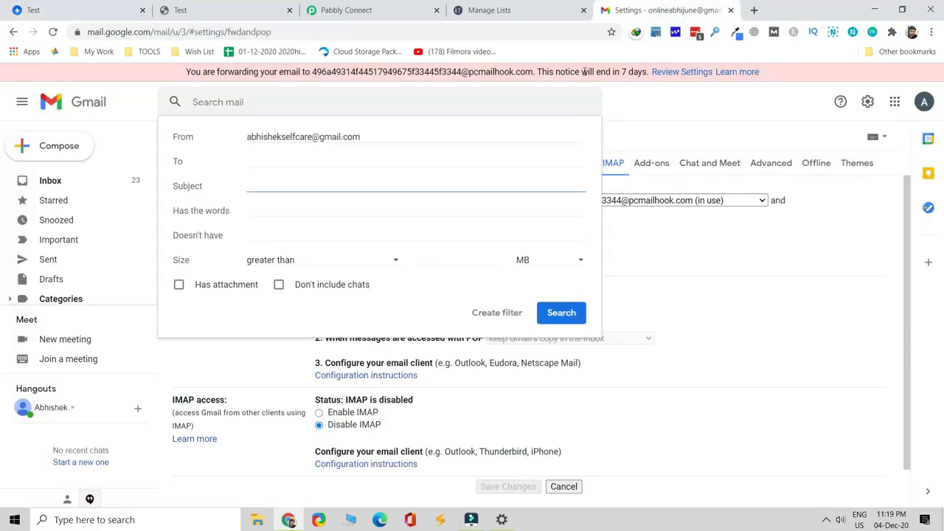
Paste the subject 'You have a new lead! Test' into Subject and continue to filter actions
{"action": "left_click", "coordinate": [221, 11]}
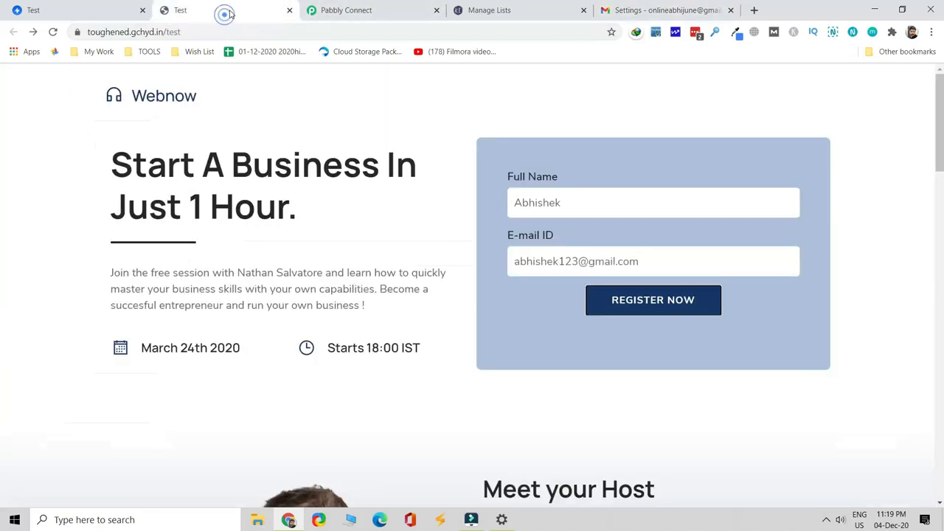
{"action": "left_click", "coordinate": [121, 12]}
{"action": "left_click_drag", "start_coordinate": [458, 230], "coordinate": [328, 235]}
{"action": "key", "text": "ctrl+c"}
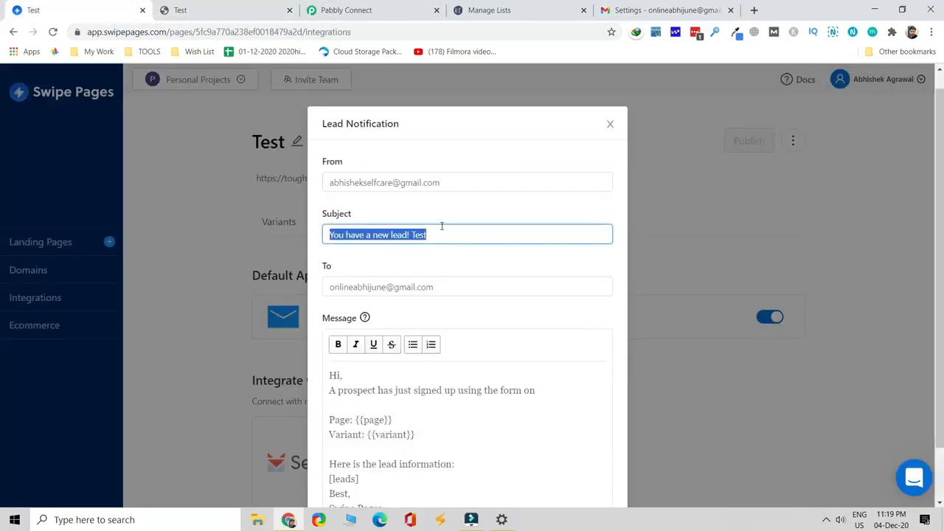
{"action": "left_click", "coordinate": [675, 10]}
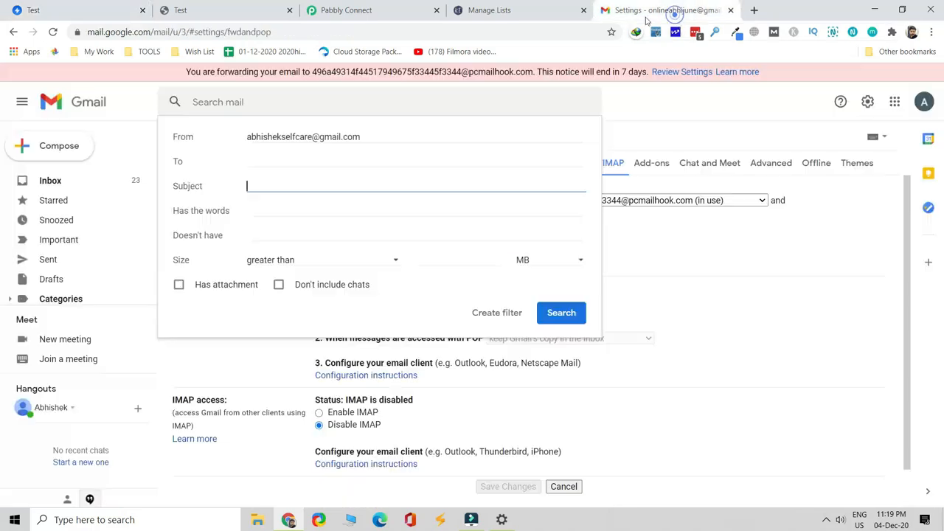
{"action": "key", "text": "ctrl+v"}
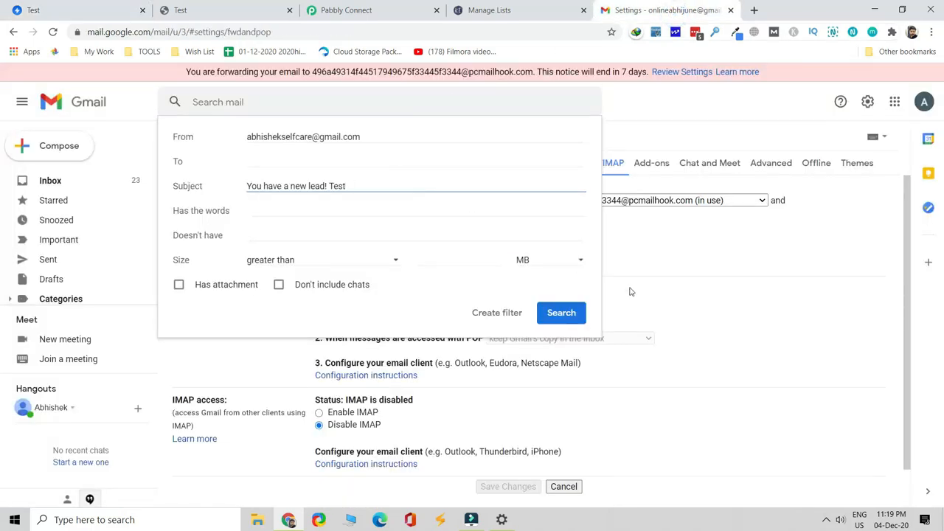
{"action": "left_click", "coordinate": [508, 317]}
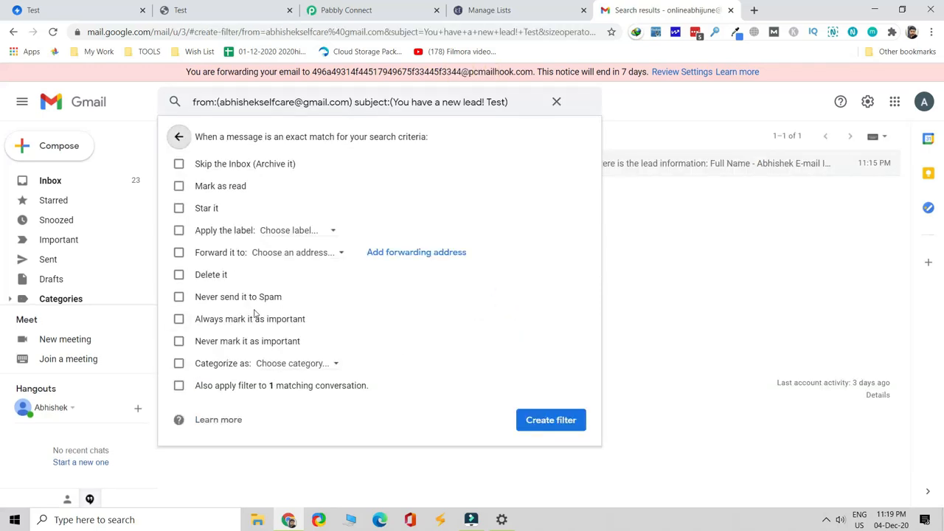
Forward matching emails to the pcmailhook parser address and create the filter
{"action": "left_click", "coordinate": [178, 252]}
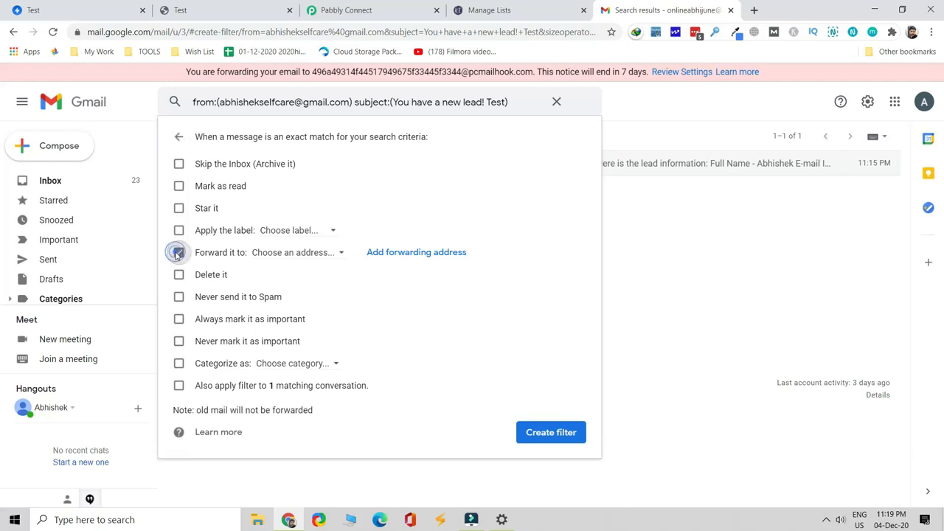
{"action": "left_click", "coordinate": [316, 253]}
{"action": "left_click", "coordinate": [327, 259]}
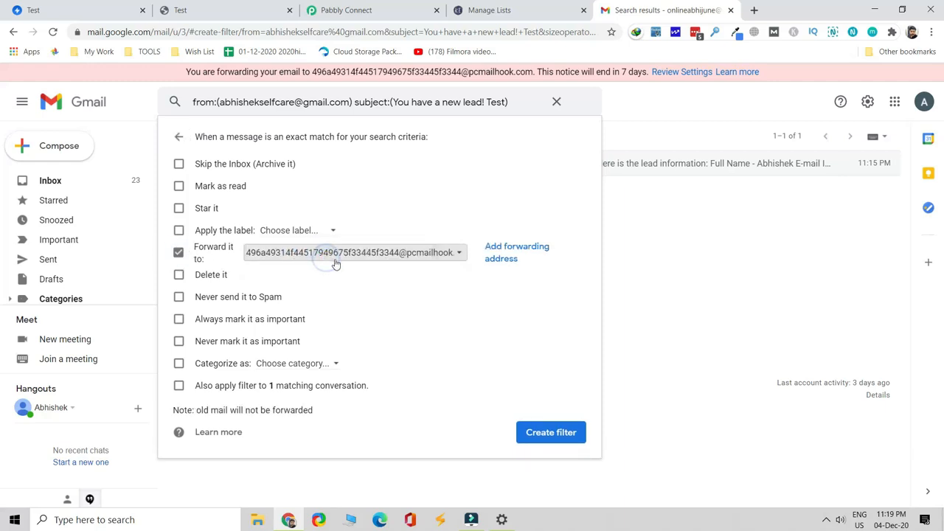
{"action": "left_click", "coordinate": [563, 436]}
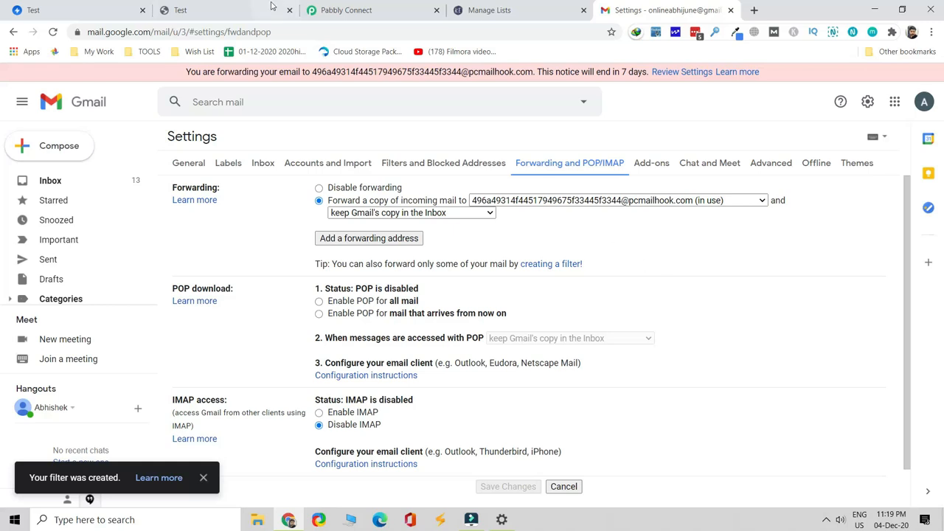
Review the Swipe Pages notification subject line, then return to Gmail's forwarding settings
{"action": "left_click", "coordinate": [220, 9]}
{"action": "left_click", "coordinate": [26, 10]}
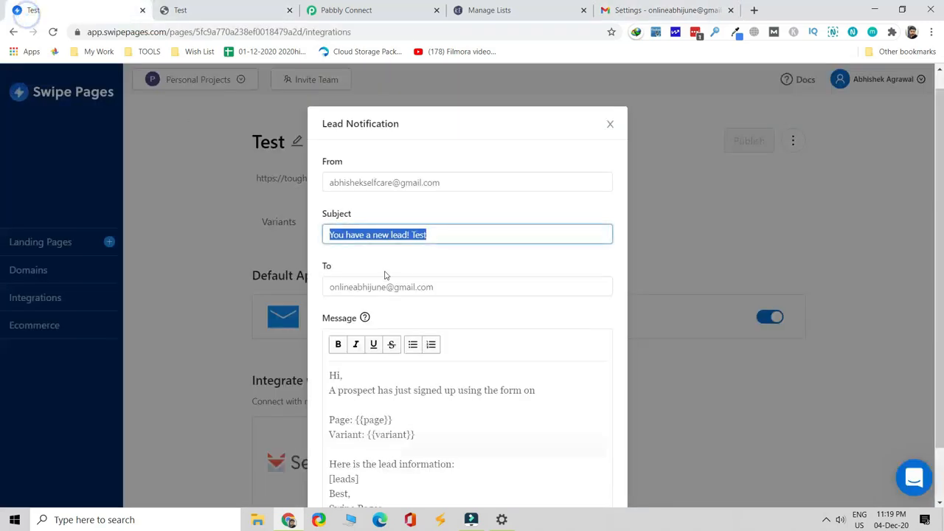
{"action": "left_click", "coordinate": [396, 196]}
{"action": "left_click", "coordinate": [434, 238]}
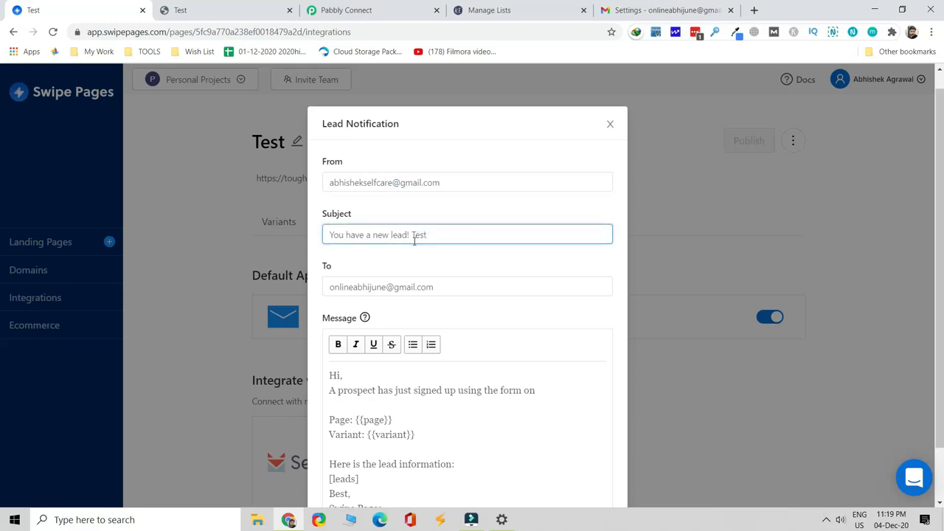
{"action": "left_click", "coordinate": [684, 11]}
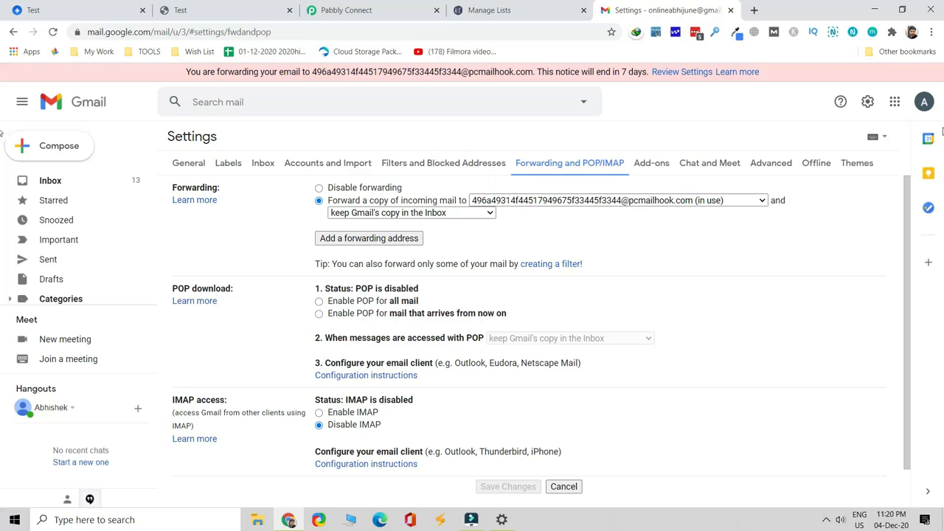
{"action": "left_click", "coordinate": [925, 104]}
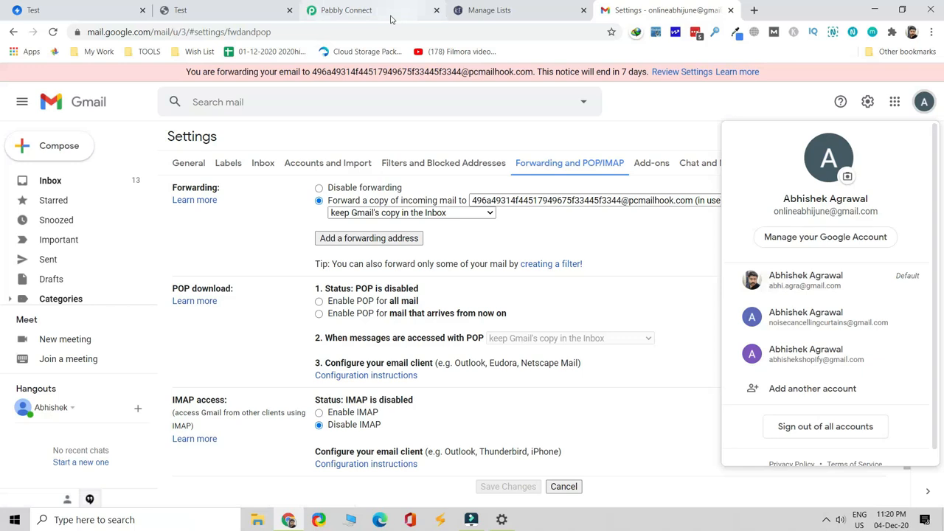
{"action": "left_click", "coordinate": [322, 9]}
Re-capture the Email Parser response so the trigger waits for a fresh incoming email
{"action": "scroll", "coordinate": [449, 236], "scroll_direction": "down", "scroll_amount": 1}
{"action": "scroll", "coordinate": [449, 237], "scroll_direction": "down", "scroll_amount": 3}
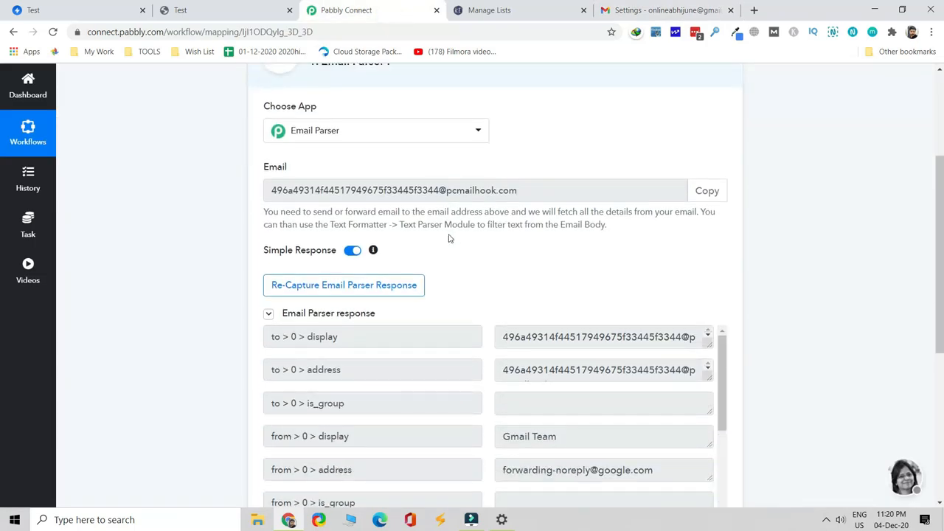
{"action": "scroll", "coordinate": [506, 251], "scroll_direction": "up", "scroll_amount": 3}
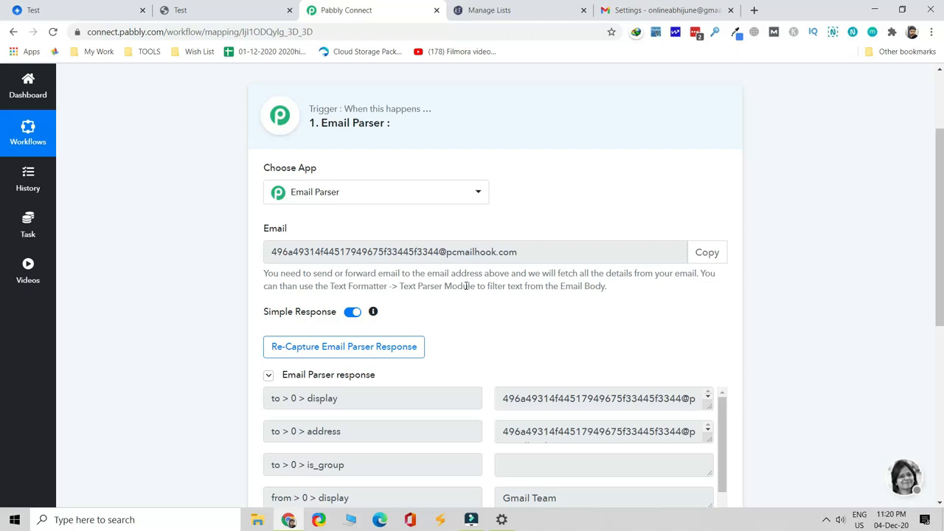
{"action": "scroll", "coordinate": [442, 289], "scroll_direction": "down", "scroll_amount": 1}
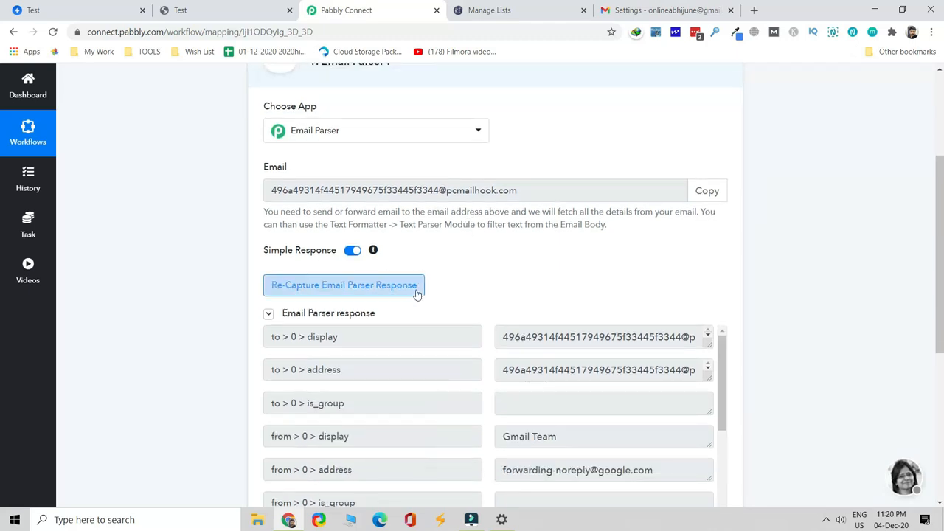
{"action": "left_click", "coordinate": [377, 292]}
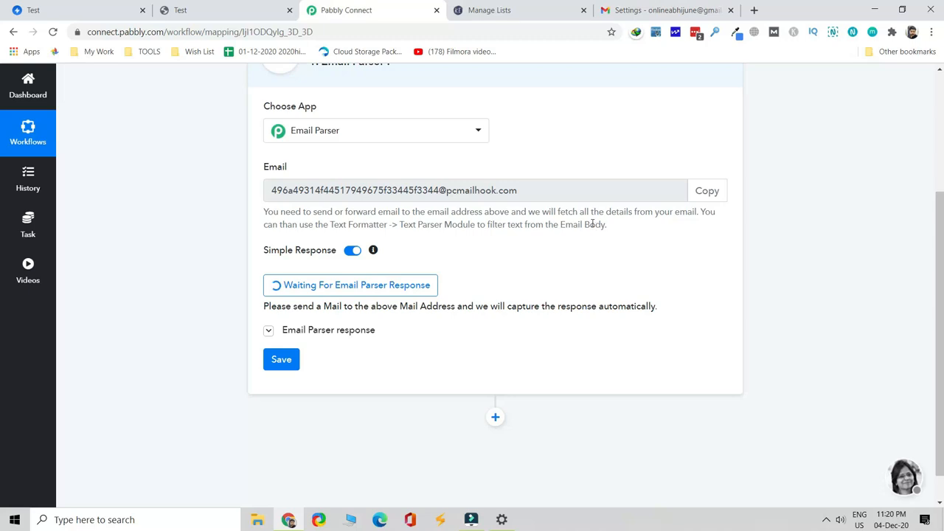
{"action": "left_click", "coordinate": [207, 13]}
Register a new test lead on the Webnow form with a full name and e-mail, then dismiss Thank You
{"action": "left_click", "coordinate": [679, 202]}
{"action": "left_click_drag", "start_coordinate": [678, 202], "coordinate": [478, 199]}
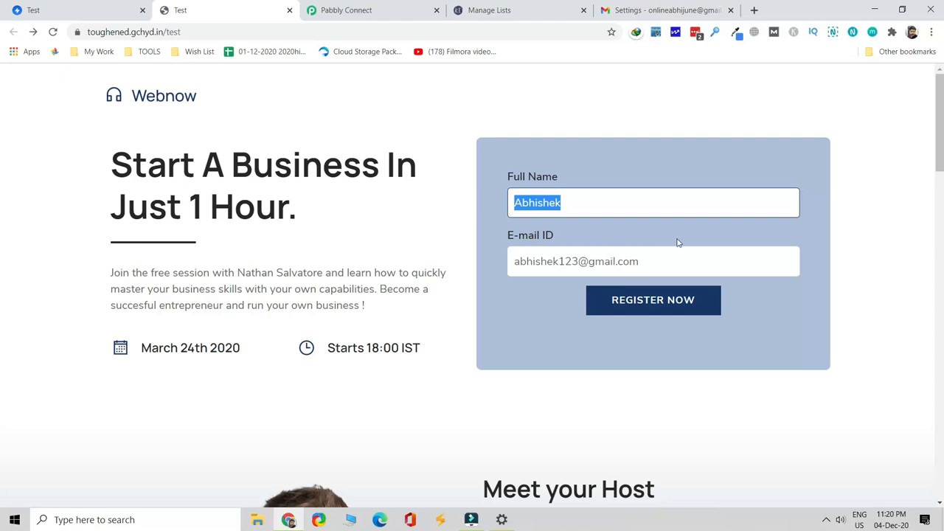
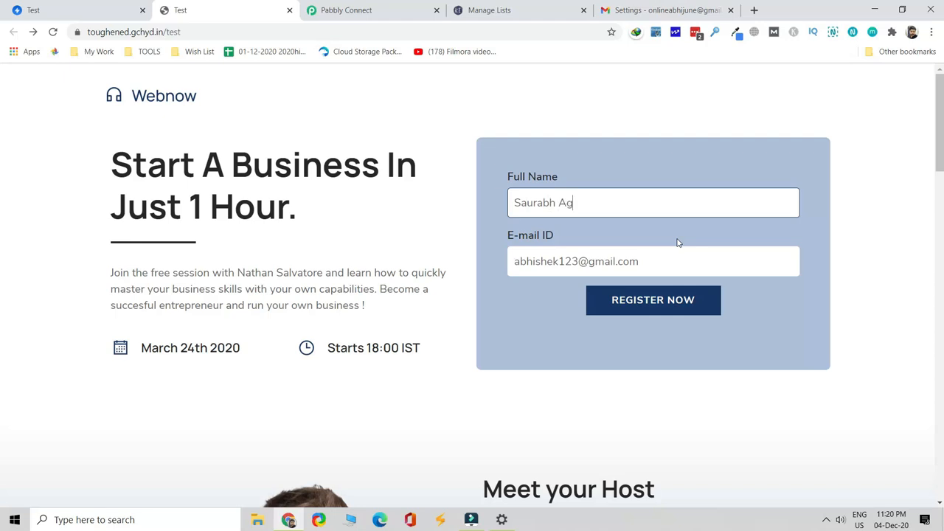
{"action": "key", "text": "Tab"}
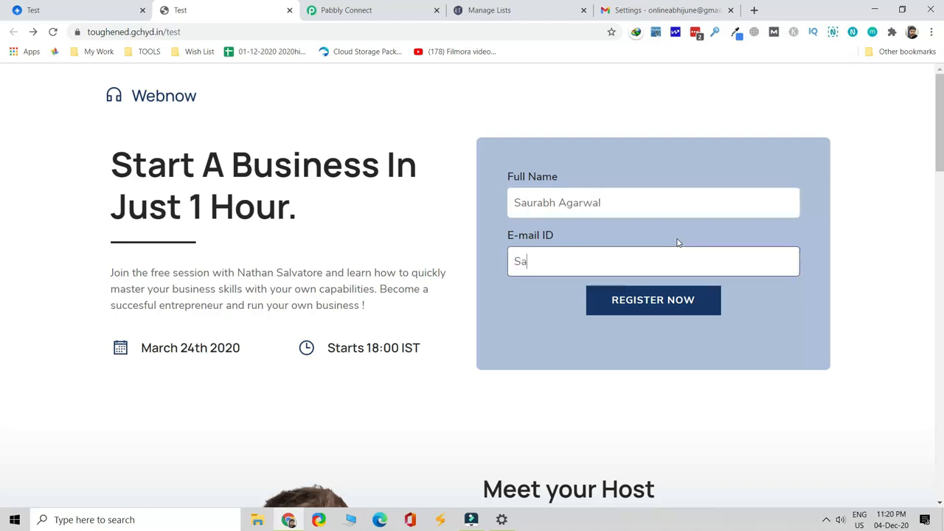
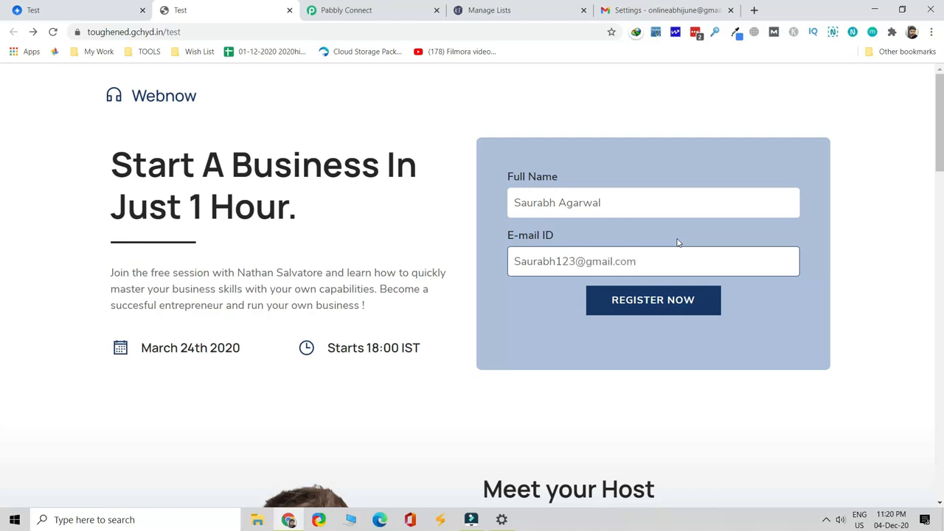
{"action": "left_click", "coordinate": [652, 314]}
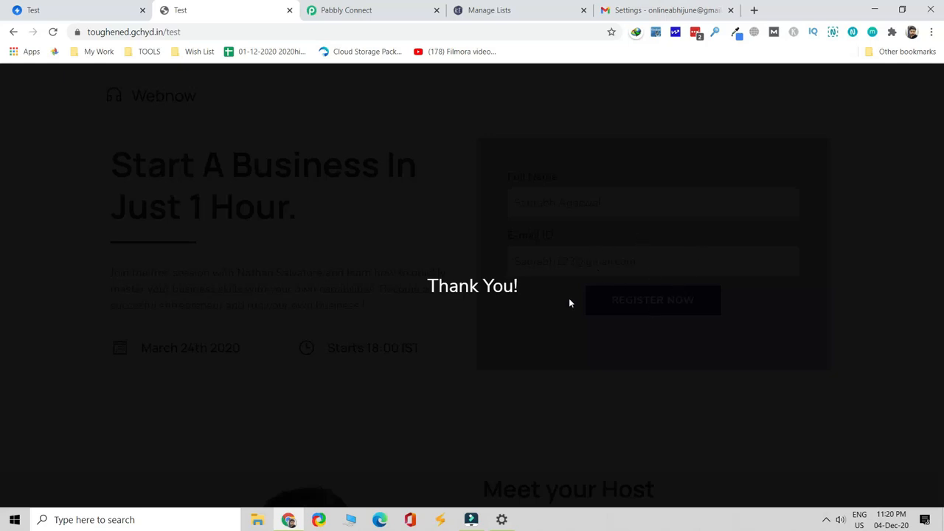
{"action": "left_click", "coordinate": [558, 323]}
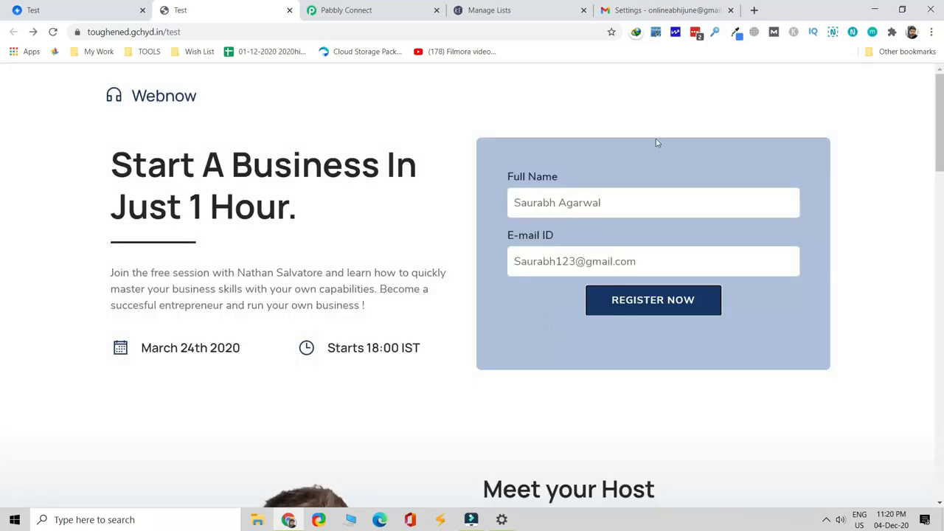
Refresh the Gmail inbox and open the new 'You have a new lead! Test' email
{"action": "left_click", "coordinate": [664, 9]}
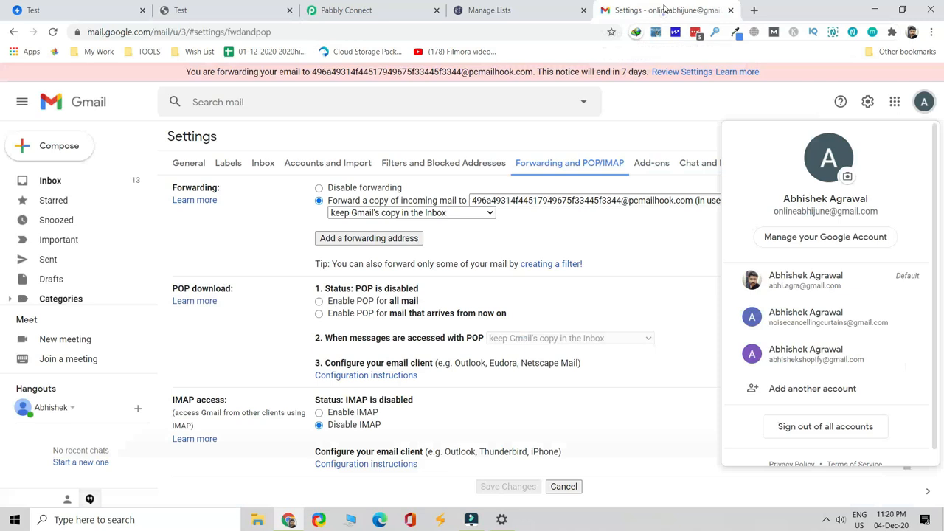
{"action": "left_click", "coordinate": [61, 183]}
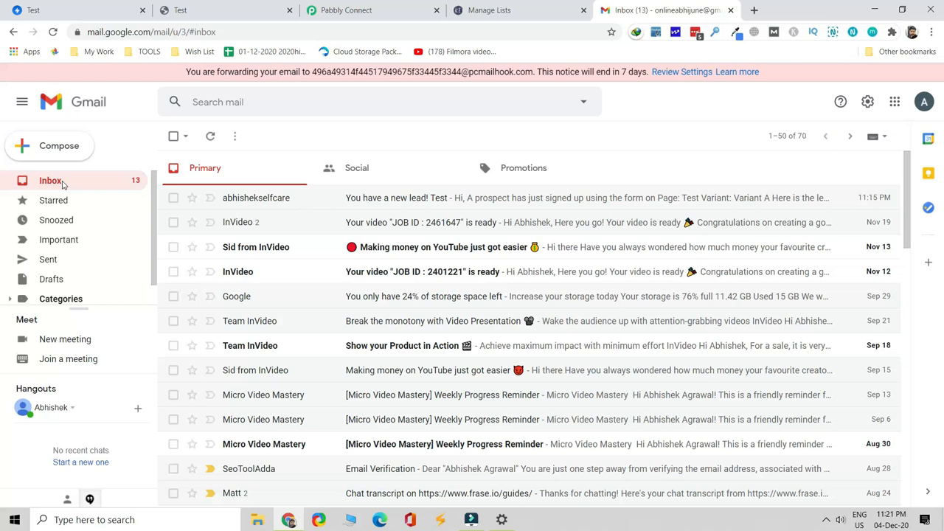
{"action": "left_click", "coordinate": [62, 184]}
{"action": "left_click", "coordinate": [268, 206]}
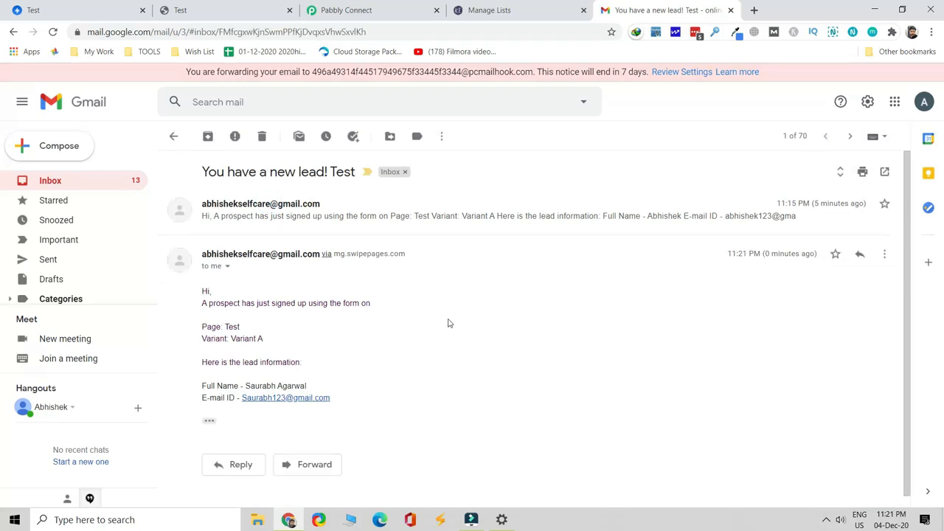
{"action": "left_click", "coordinate": [402, 15]}
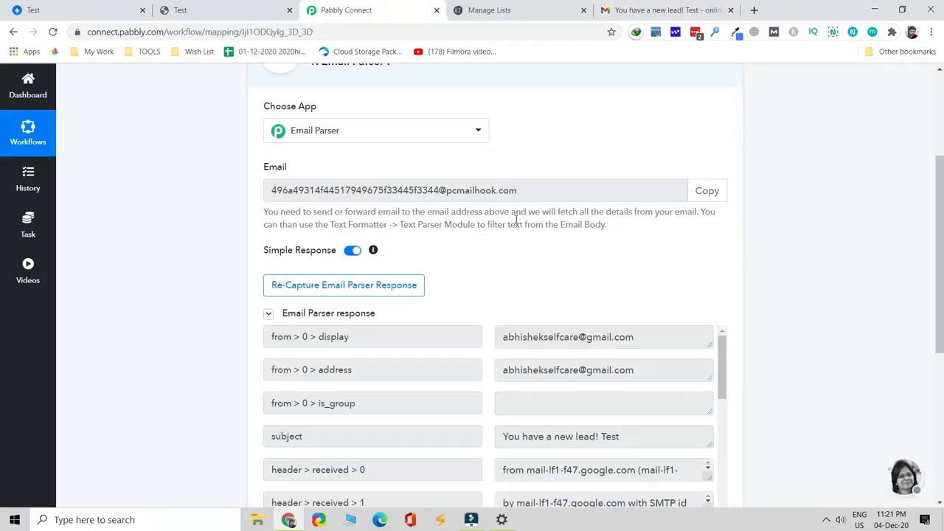
Inspect the captured lead's name and e-mail in the Email Parser's body_html response
{"action": "scroll", "coordinate": [518, 225], "scroll_direction": "down", "scroll_amount": 1}
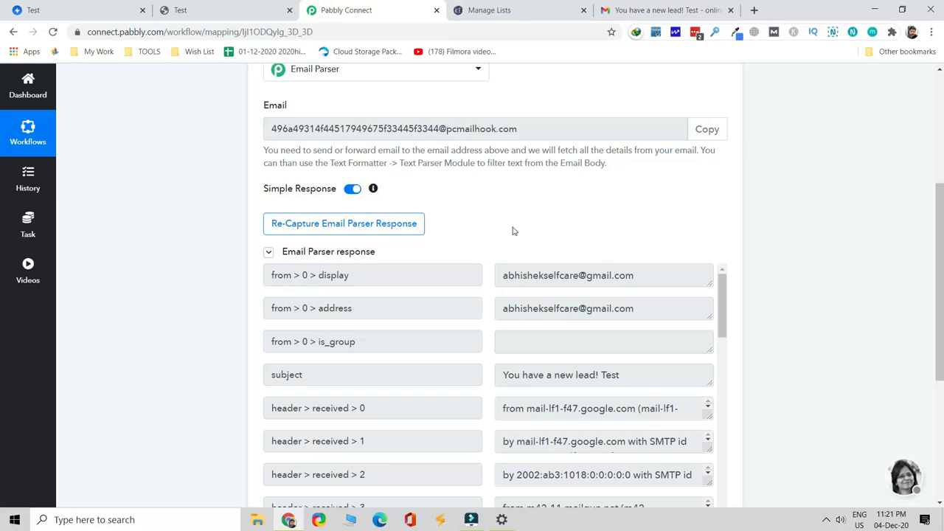
{"action": "scroll", "coordinate": [514, 230], "scroll_direction": "down", "scroll_amount": 1}
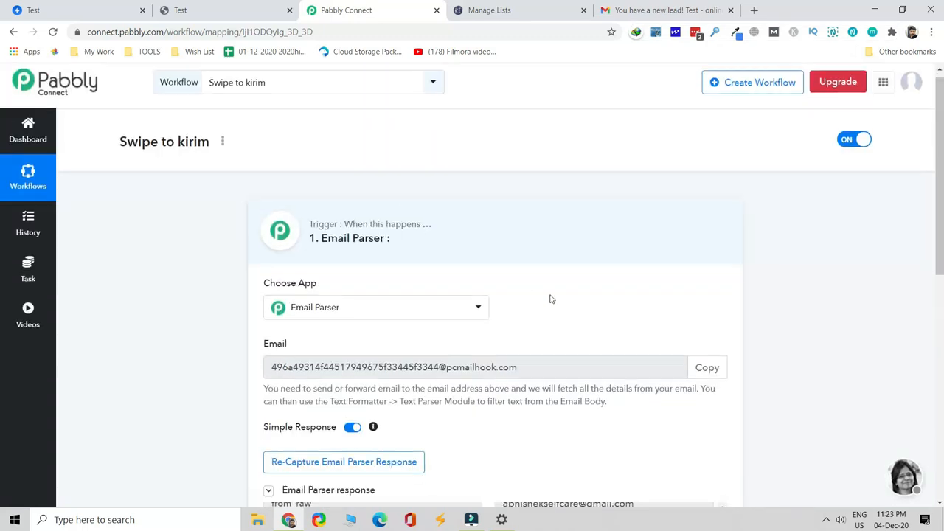
{"action": "scroll", "coordinate": [553, 296], "scroll_direction": "down", "scroll_amount": 2}
{"action": "scroll", "coordinate": [553, 295], "scroll_direction": "down", "scroll_amount": 5}
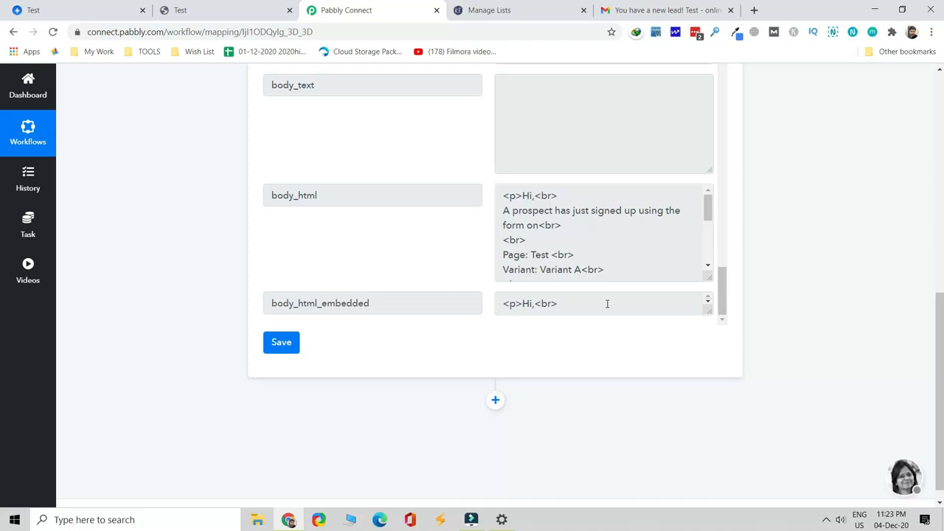
{"action": "left_click", "coordinate": [360, 195]}
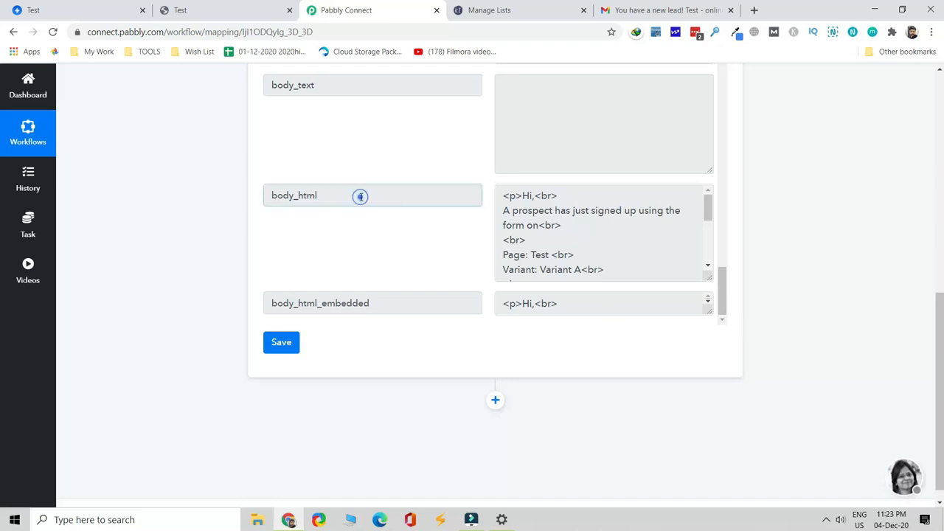
{"action": "scroll", "coordinate": [569, 233], "scroll_direction": "down", "scroll_amount": 3}
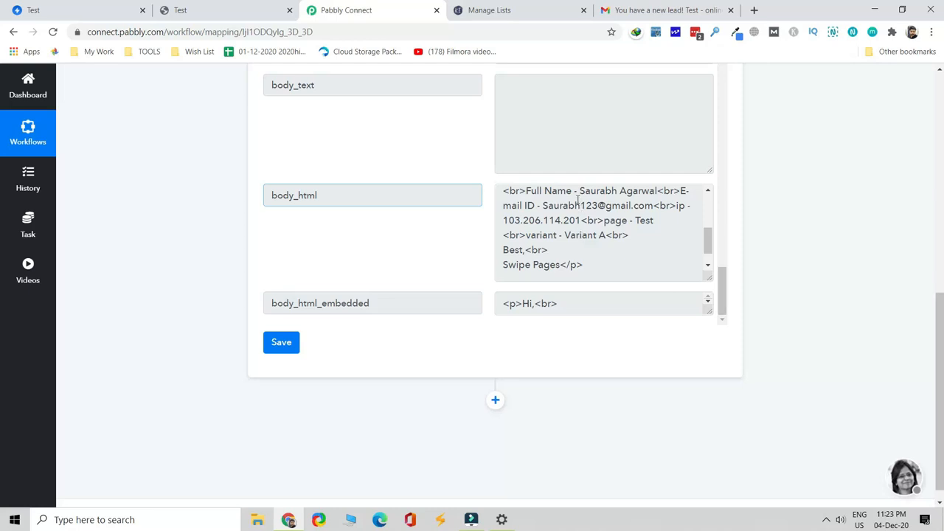
{"action": "left_click_drag", "start_coordinate": [579, 194], "coordinate": [653, 237]}
{"action": "left_click", "coordinate": [654, 236]}
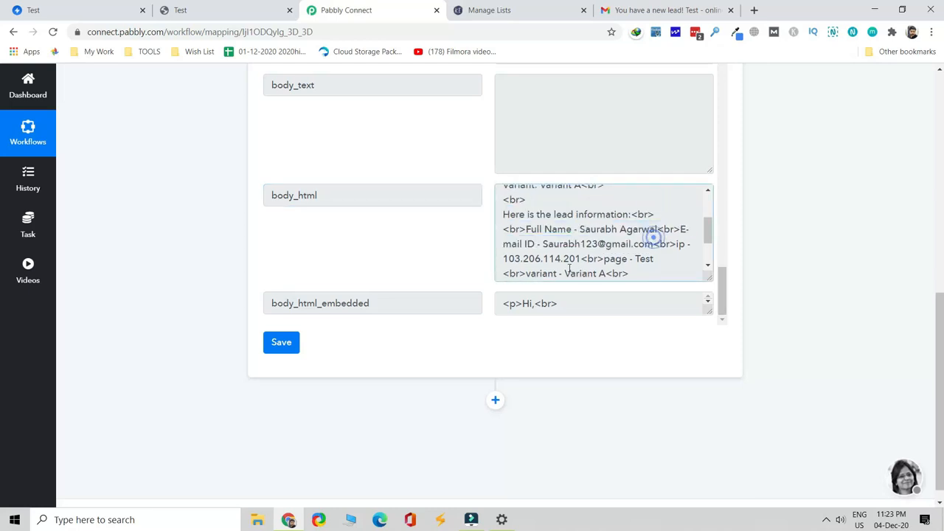
{"action": "left_click_drag", "start_coordinate": [542, 246], "coordinate": [652, 250]}
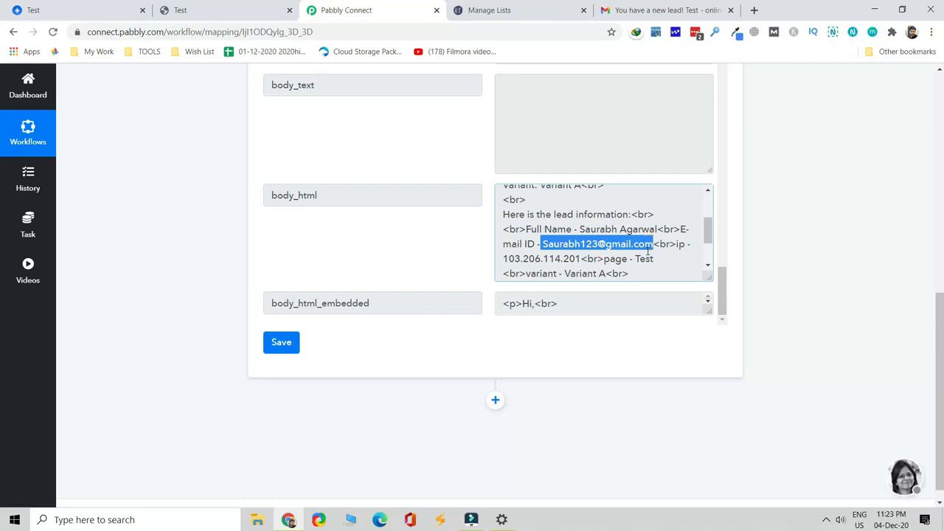
Save the Email Parser trigger, dismiss the confirmation, and add a new action step
{"action": "left_click", "coordinate": [296, 352]}
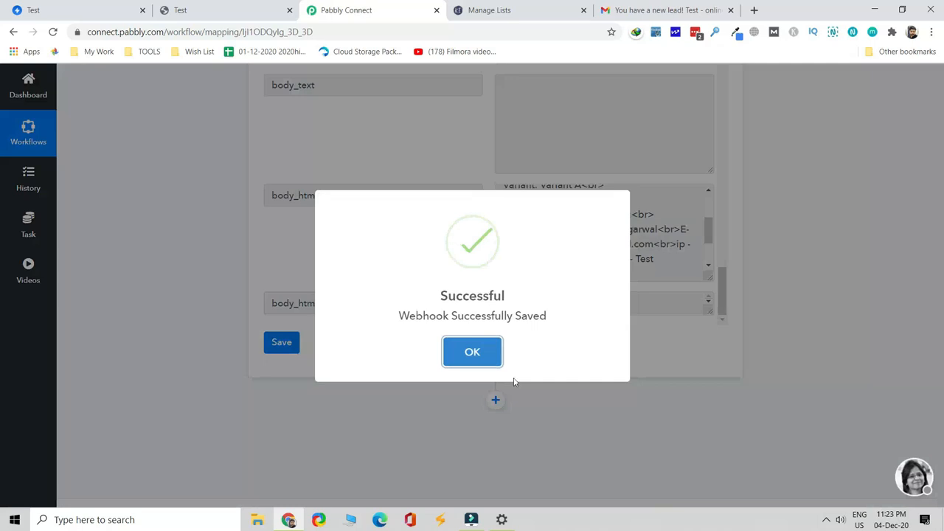
{"action": "left_click", "coordinate": [496, 353]}
{"action": "scroll", "coordinate": [565, 264], "scroll_direction": "down", "scroll_amount": 2}
{"action": "scroll", "coordinate": [738, 318], "scroll_direction": "down", "scroll_amount": 1}
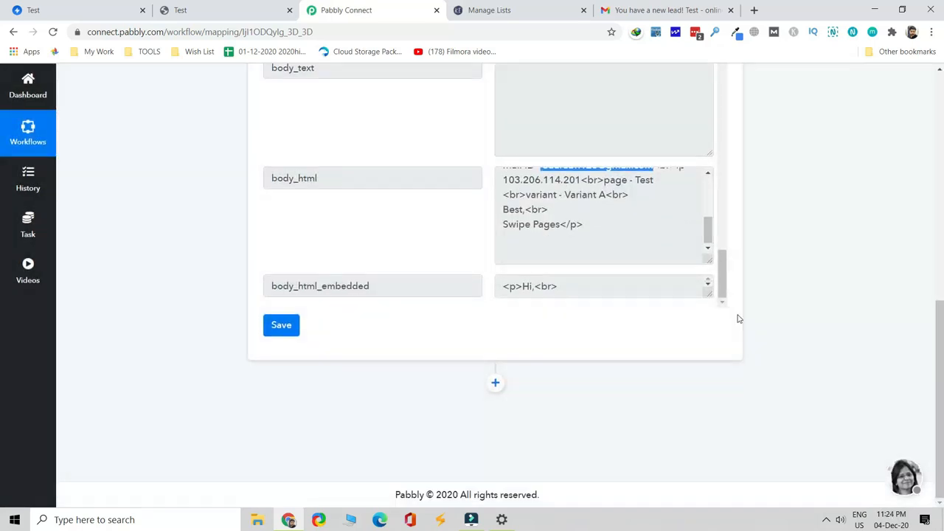
{"action": "scroll", "coordinate": [567, 293], "scroll_direction": "down", "scroll_amount": 1}
{"action": "left_click", "coordinate": [496, 383]}
Set the action to Text Formatter with the Text Parser event and connect it
{"action": "scroll", "coordinate": [424, 264], "scroll_direction": "down", "scroll_amount": 3}
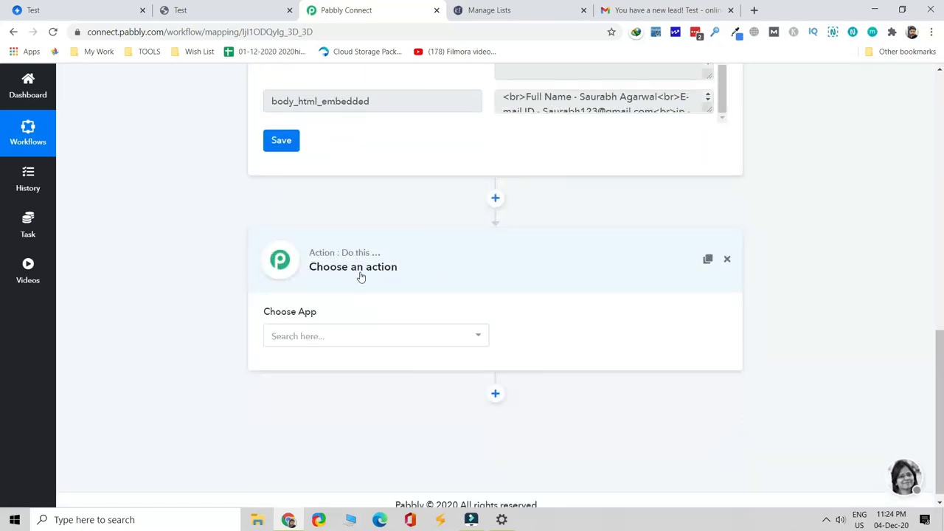
{"action": "left_click", "coordinate": [420, 339]}
{"action": "scroll", "coordinate": [375, 236], "scroll_direction": "down", "scroll_amount": 3}
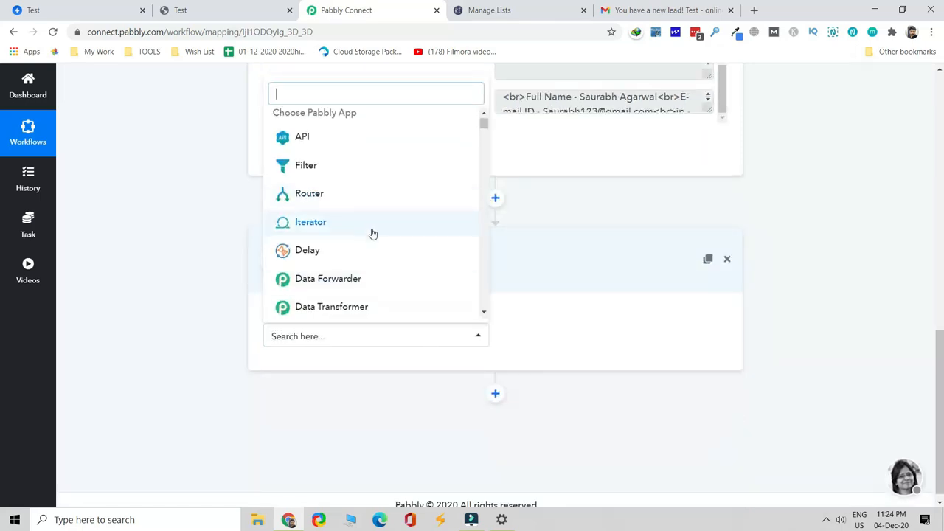
{"action": "left_click", "coordinate": [382, 191]}
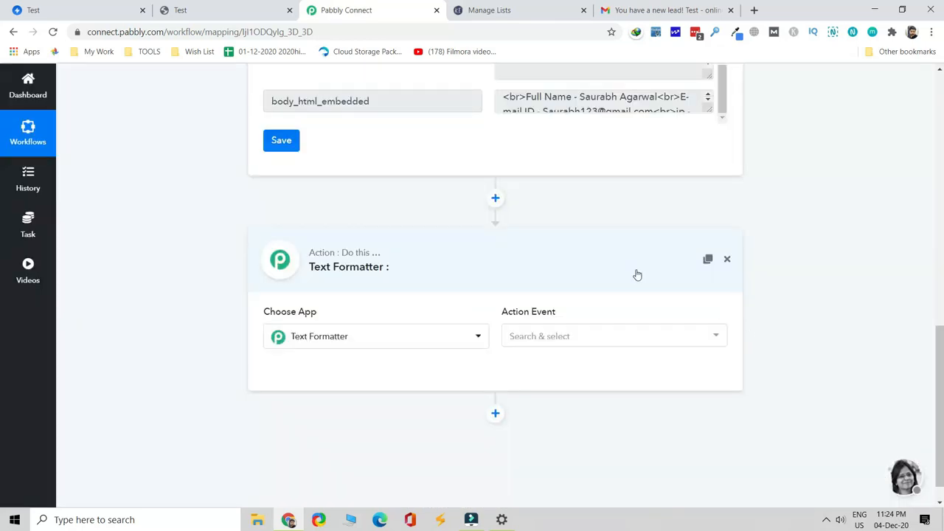
{"action": "left_click", "coordinate": [613, 304]}
{"action": "scroll", "coordinate": [601, 262], "scroll_direction": "down", "scroll_amount": 1}
{"action": "left_click", "coordinate": [586, 275]}
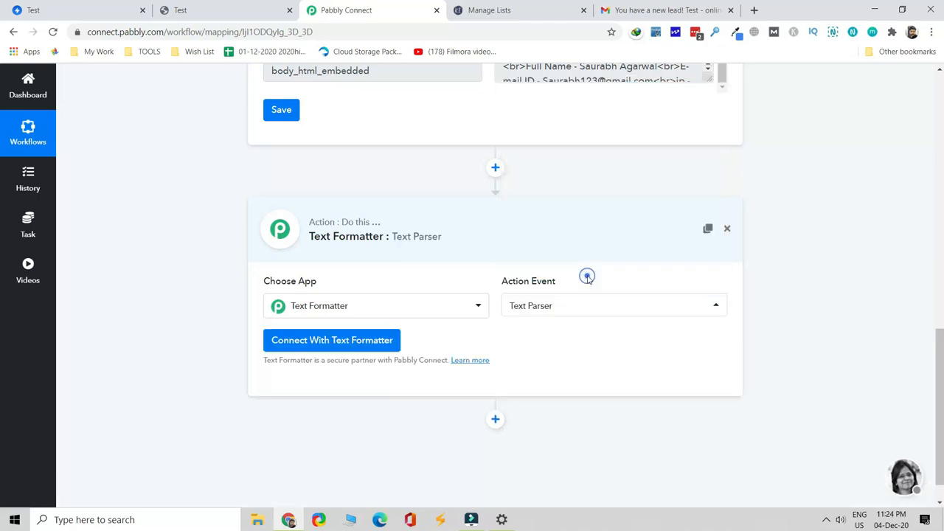
{"action": "left_click", "coordinate": [353, 344]}
Map the email's body_html_embedded field in as the text to parse
{"action": "scroll", "coordinate": [483, 297], "scroll_direction": "down", "scroll_amount": 1}
{"action": "scroll", "coordinate": [483, 296], "scroll_direction": "down", "scroll_amount": 2}
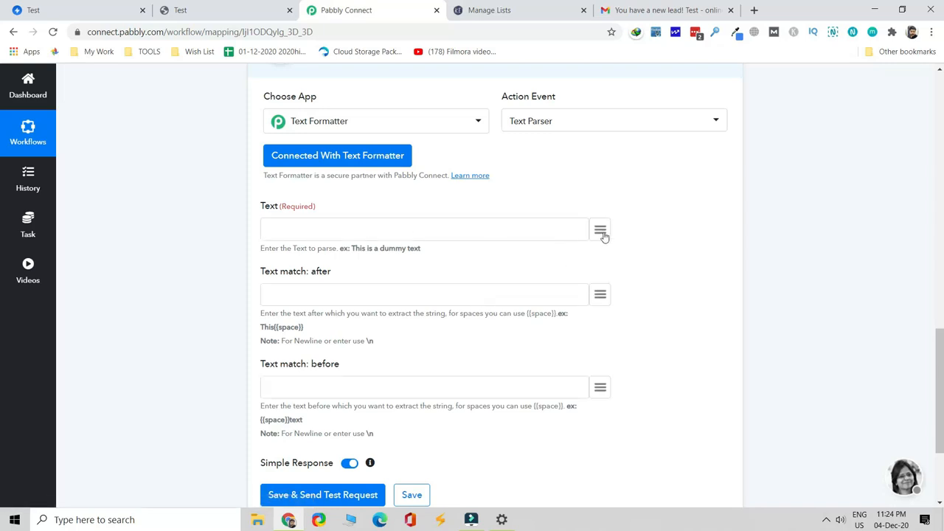
{"action": "left_click", "coordinate": [601, 230]}
{"action": "scroll", "coordinate": [617, 360], "scroll_direction": "down", "scroll_amount": 8}
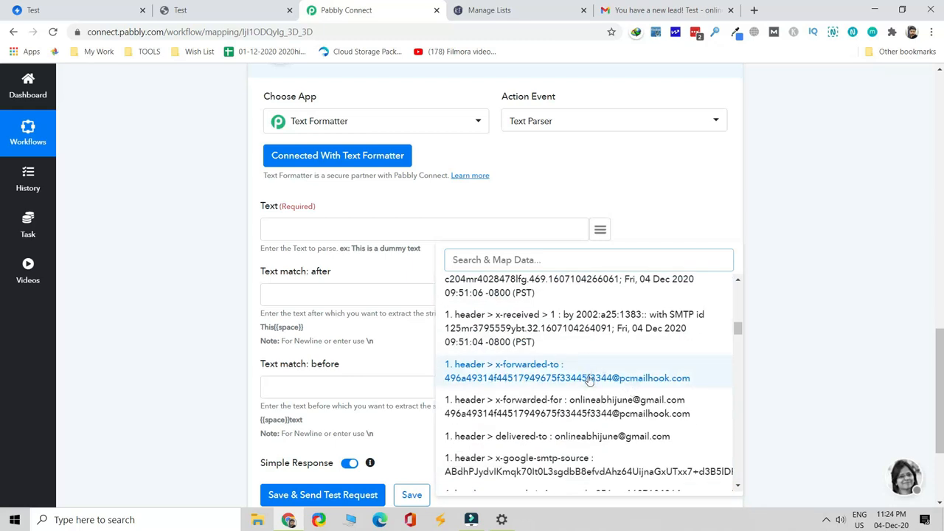
{"action": "scroll", "coordinate": [589, 376], "scroll_direction": "down", "scroll_amount": 6}
{"action": "scroll", "coordinate": [598, 386], "scroll_direction": "down", "scroll_amount": 8}
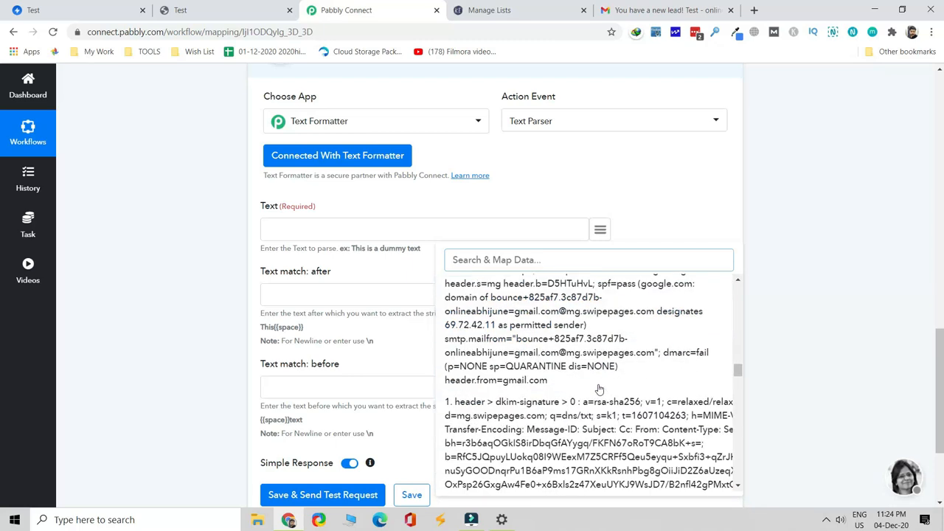
{"action": "scroll", "coordinate": [601, 394], "scroll_direction": "down", "scroll_amount": 10}
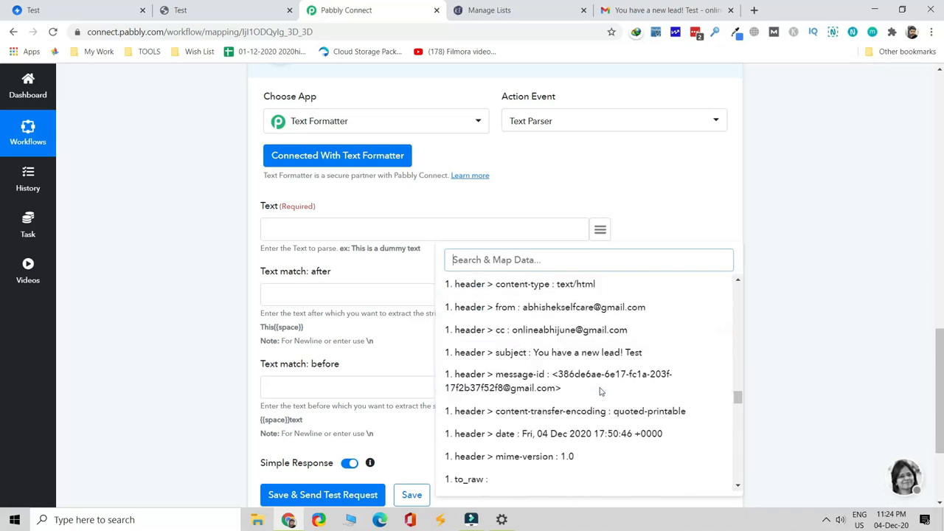
{"action": "scroll", "coordinate": [605, 404], "scroll_direction": "down", "scroll_amount": 5}
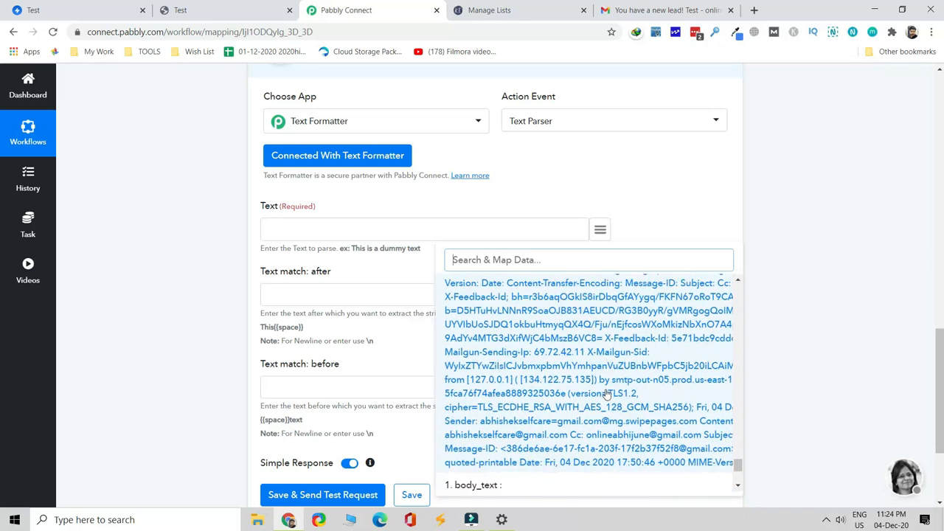
{"action": "scroll", "coordinate": [620, 387], "scroll_direction": "down", "scroll_amount": 3}
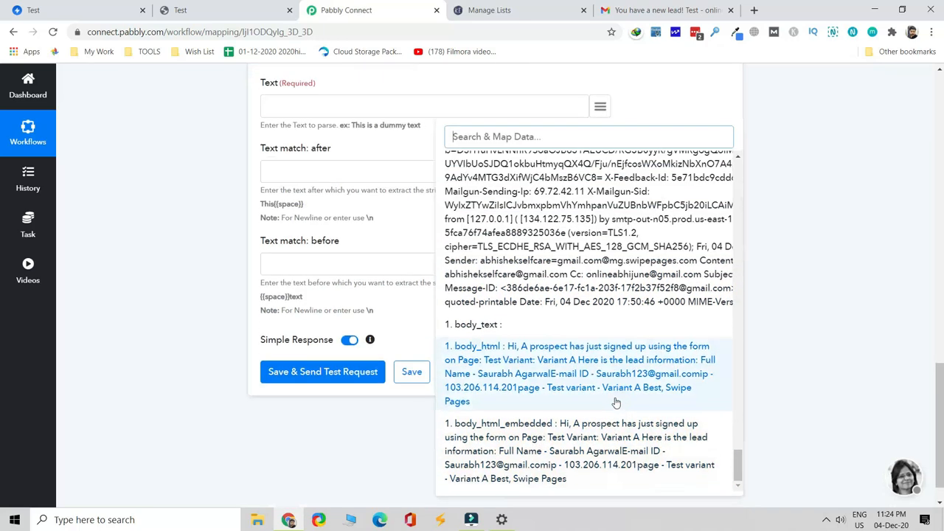
{"action": "left_click", "coordinate": [607, 443]}
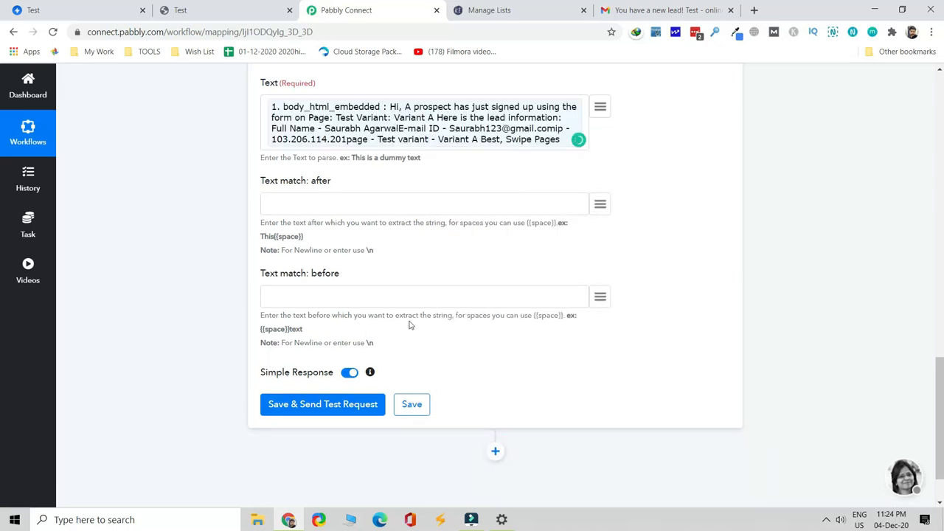
{"action": "scroll", "coordinate": [411, 325], "scroll_direction": "up", "scroll_amount": 2}
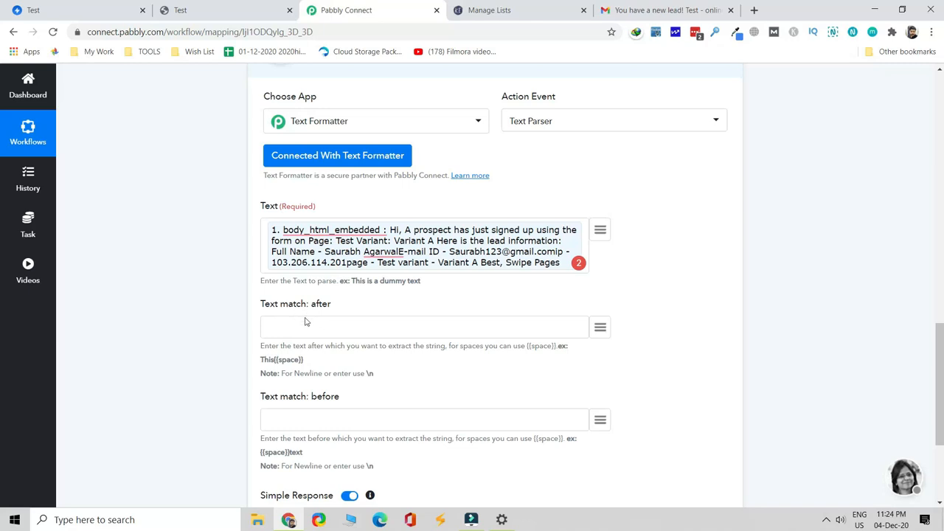
Enter 'Full Name -' as Text match: after and '<br>E-mail ID' as Text match: before
{"action": "left_click", "coordinate": [340, 333]}
{"action": "type", "text": "Full Name -"}
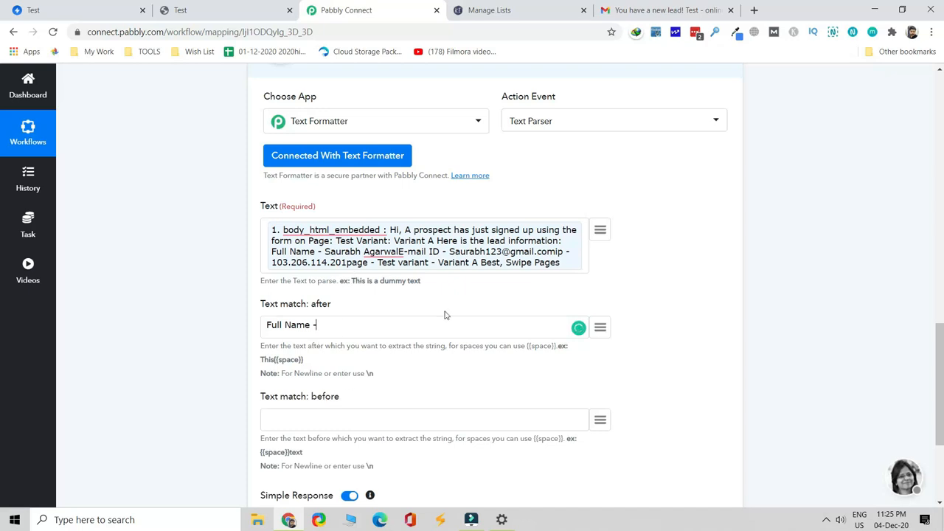
{"action": "left_click", "coordinate": [375, 418]}
{"action": "type", "text": "<r"}
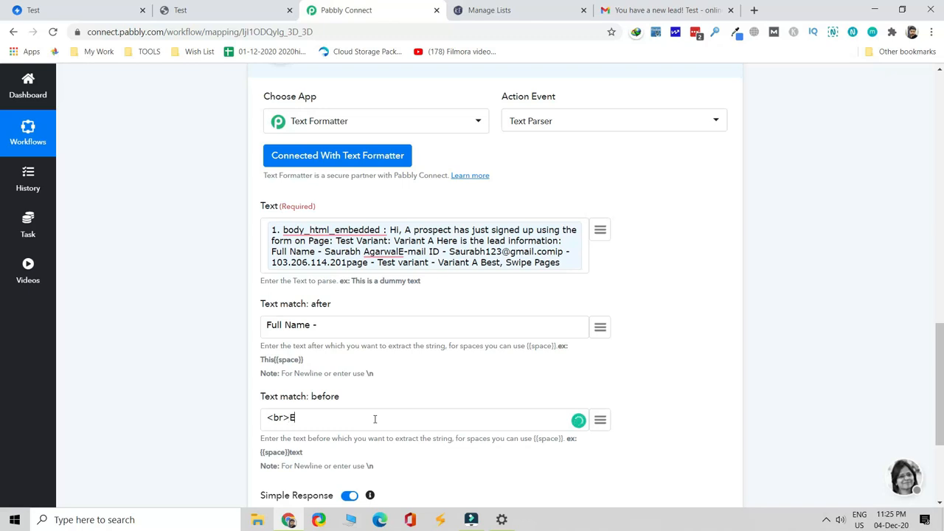
{"action": "type", "text": ">E-mail ID"}
Send the test request, check the returned full name, and save the parser step
{"action": "scroll", "coordinate": [391, 363], "scroll_direction": "down", "scroll_amount": 2}
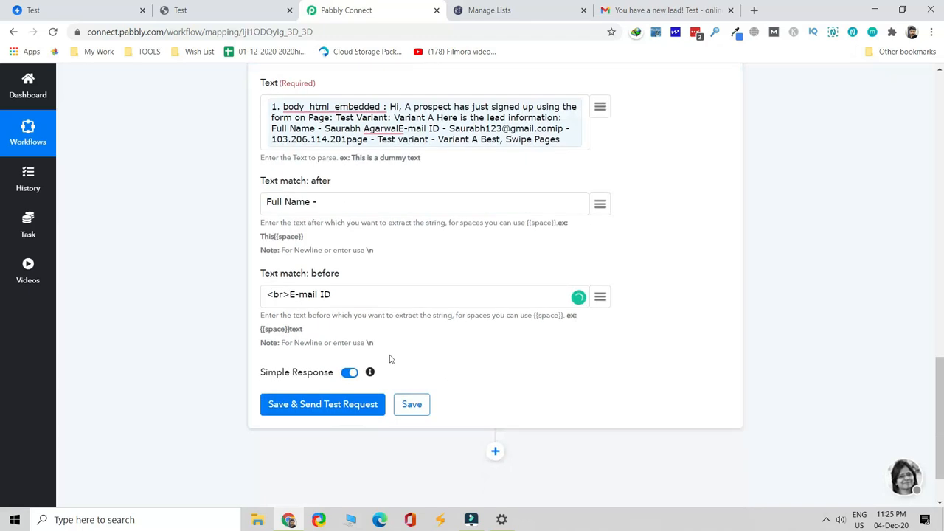
{"action": "left_click", "coordinate": [370, 410]}
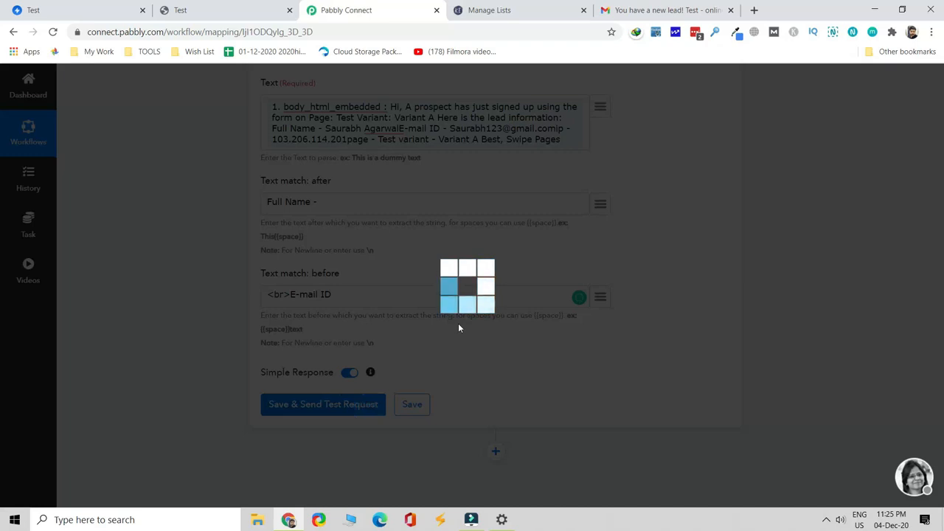
{"action": "scroll", "coordinate": [406, 341], "scroll_direction": "down", "scroll_amount": 2}
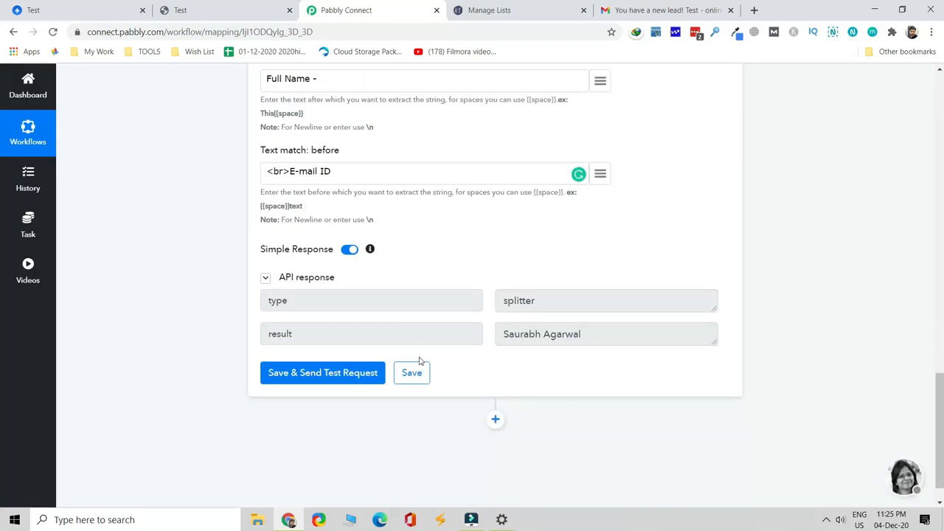
{"action": "left_click_drag", "start_coordinate": [502, 337], "coordinate": [614, 340]}
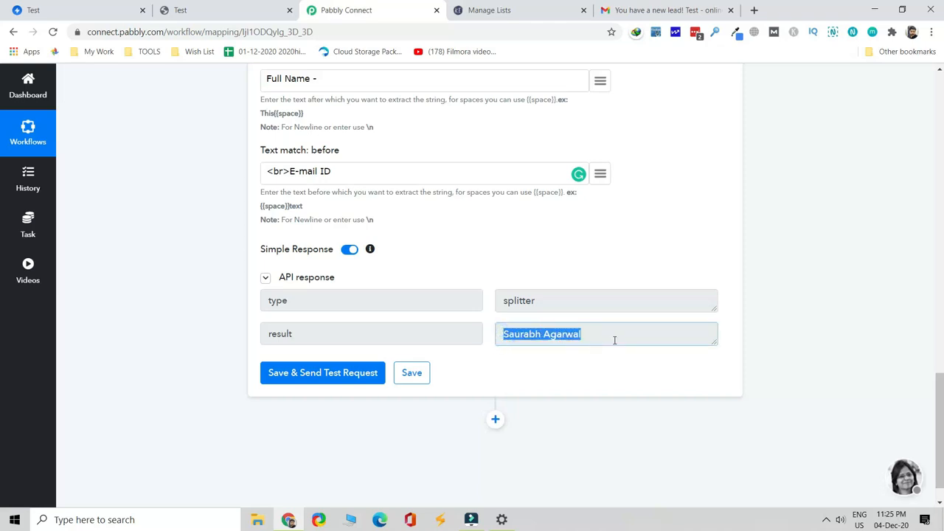
{"action": "left_click", "coordinate": [425, 381]}
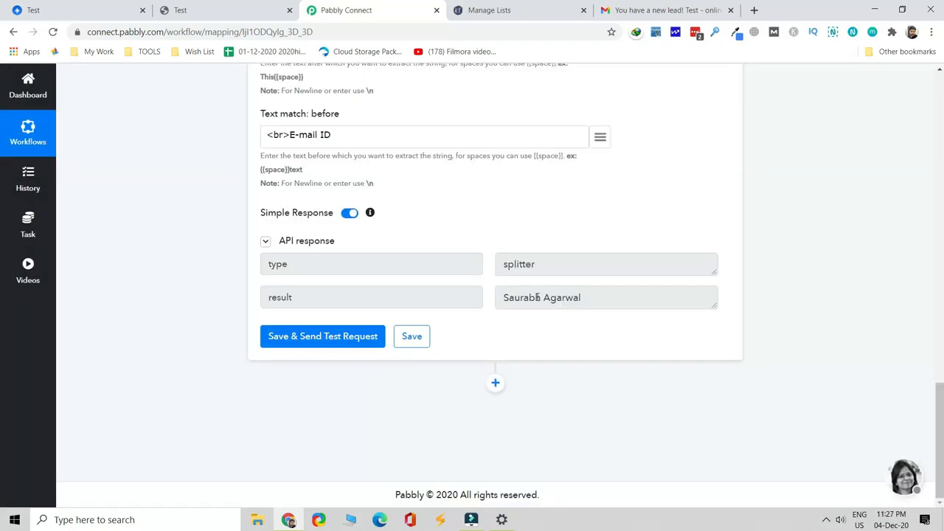
Add another Text Formatter action step with the Text Parser event and connect it
{"action": "left_click", "coordinate": [494, 382]}
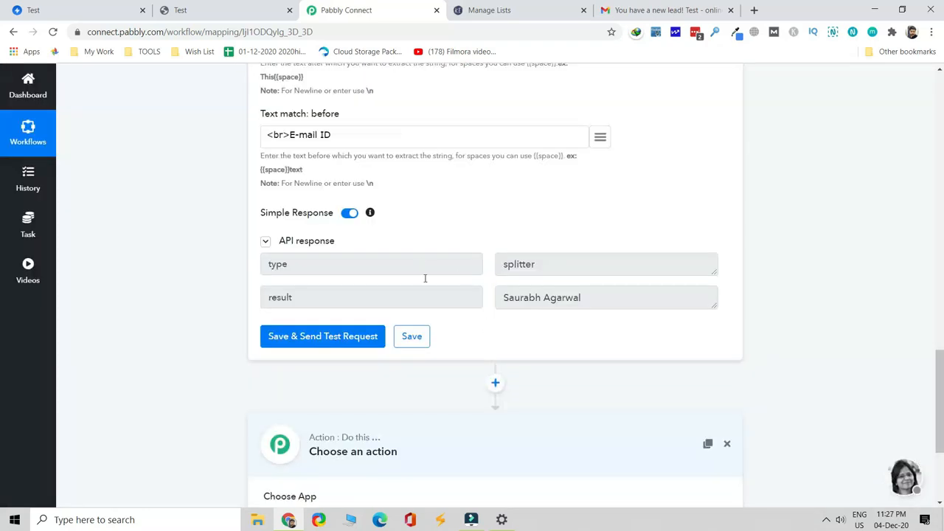
{"action": "left_click", "coordinate": [406, 334]}
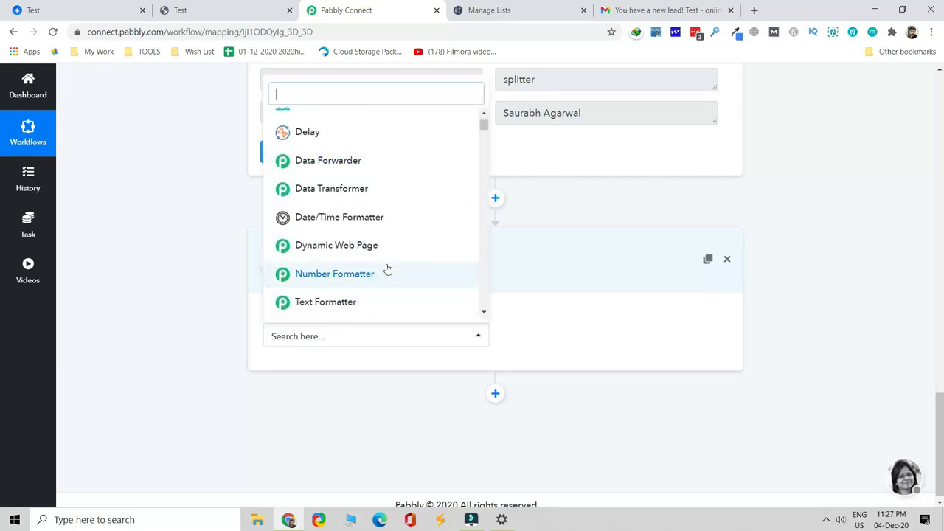
{"action": "left_click", "coordinate": [373, 304]}
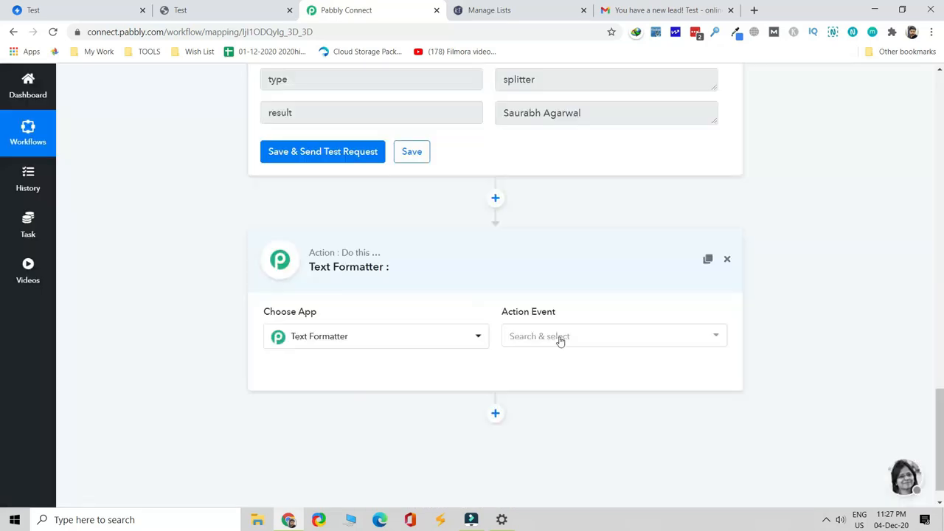
{"action": "left_click", "coordinate": [559, 339]}
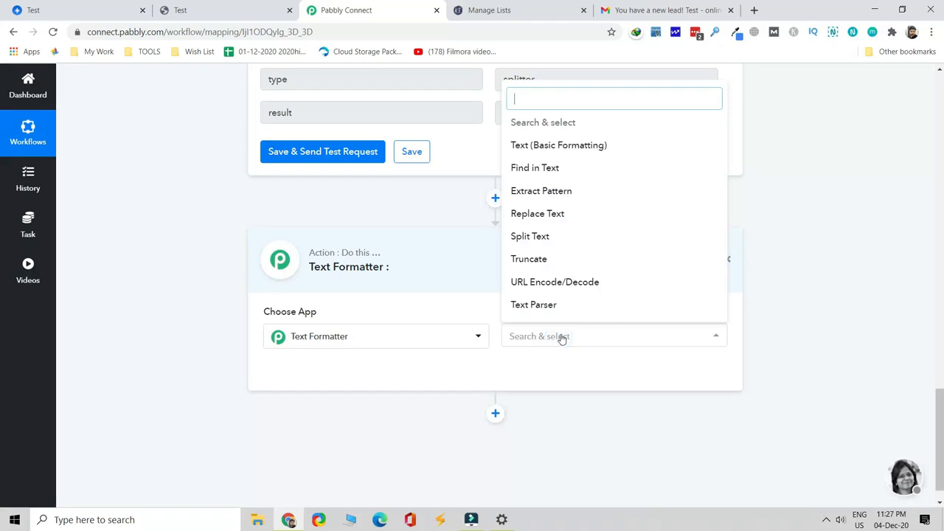
{"action": "left_click", "coordinate": [567, 314]}
{"action": "scroll", "coordinate": [398, 280], "scroll_direction": "down", "scroll_amount": 1}
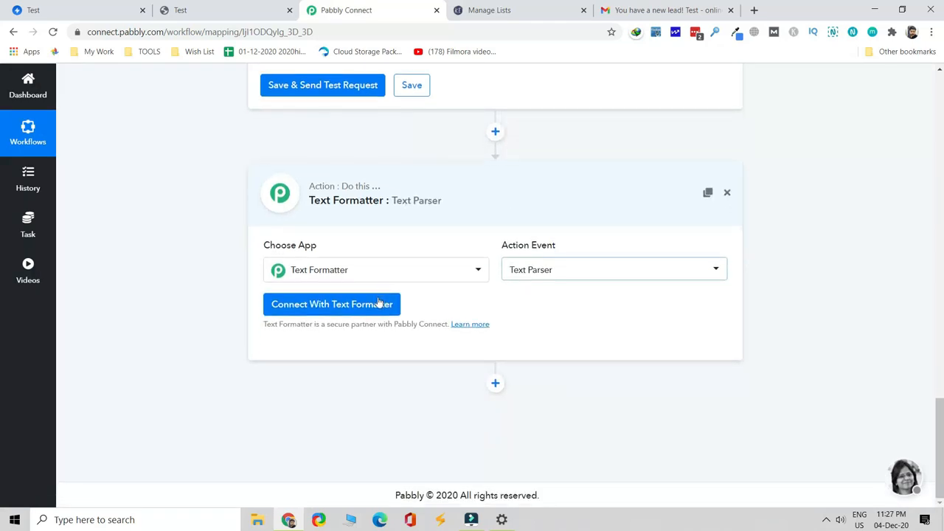
{"action": "left_click", "coordinate": [377, 301]}
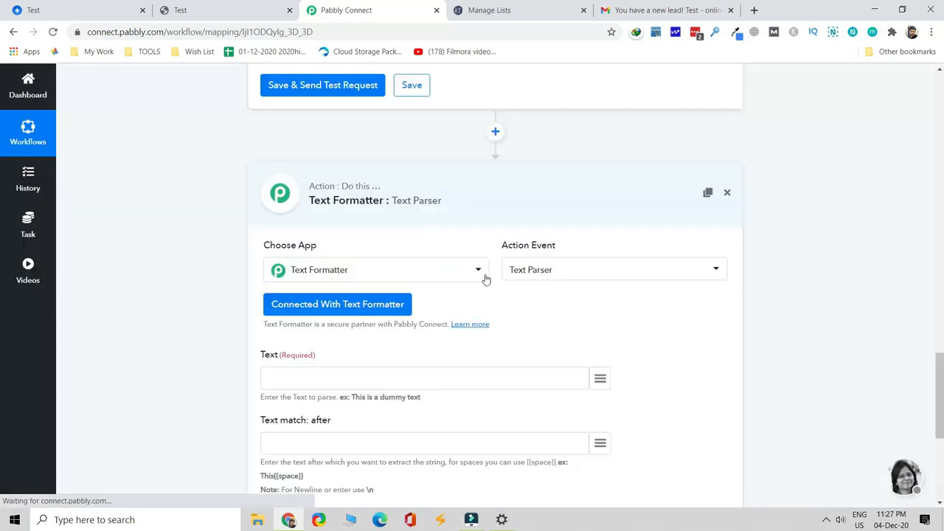
Map the email's body_html_embedded content into the parser's Text field
{"action": "scroll", "coordinate": [485, 276], "scroll_direction": "down", "scroll_amount": 2}
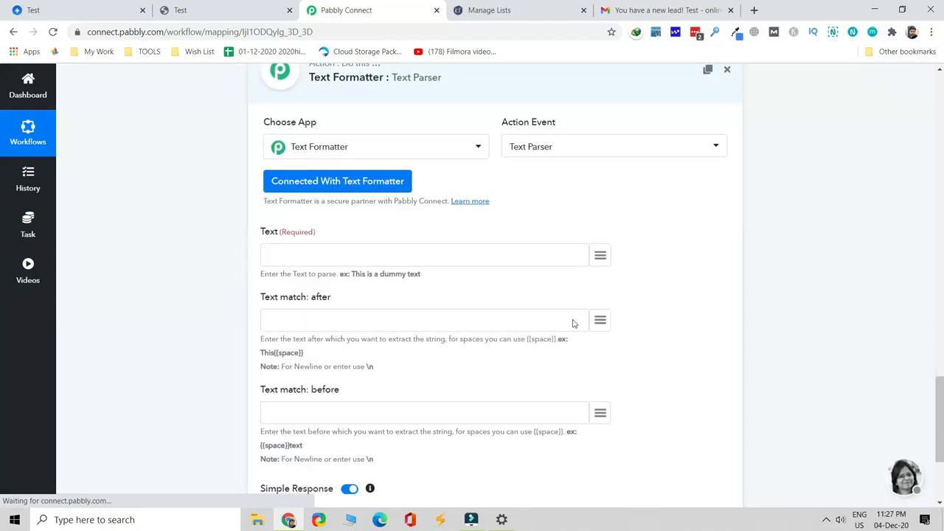
{"action": "left_click", "coordinate": [600, 257]}
{"action": "scroll", "coordinate": [563, 324], "scroll_direction": "down", "scroll_amount": 5}
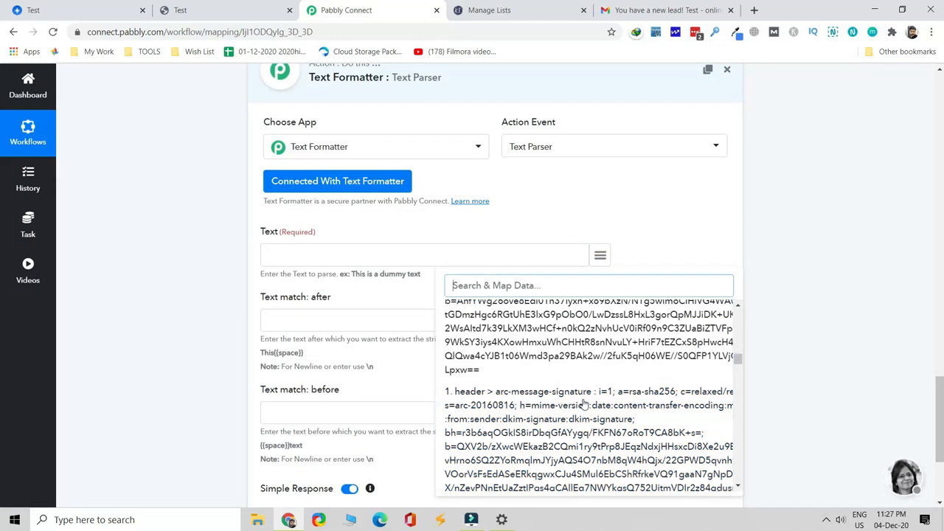
{"action": "scroll", "coordinate": [582, 406], "scroll_direction": "down", "scroll_amount": 6}
{"action": "scroll", "coordinate": [583, 409], "scroll_direction": "down", "scroll_amount": 8}
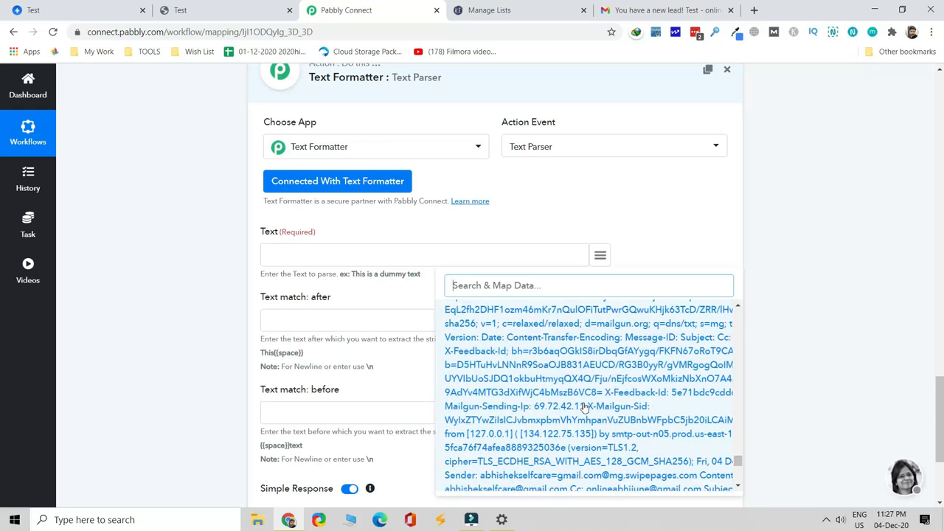
{"action": "scroll", "coordinate": [584, 408], "scroll_direction": "down", "scroll_amount": 5}
{"action": "left_click", "coordinate": [609, 374]}
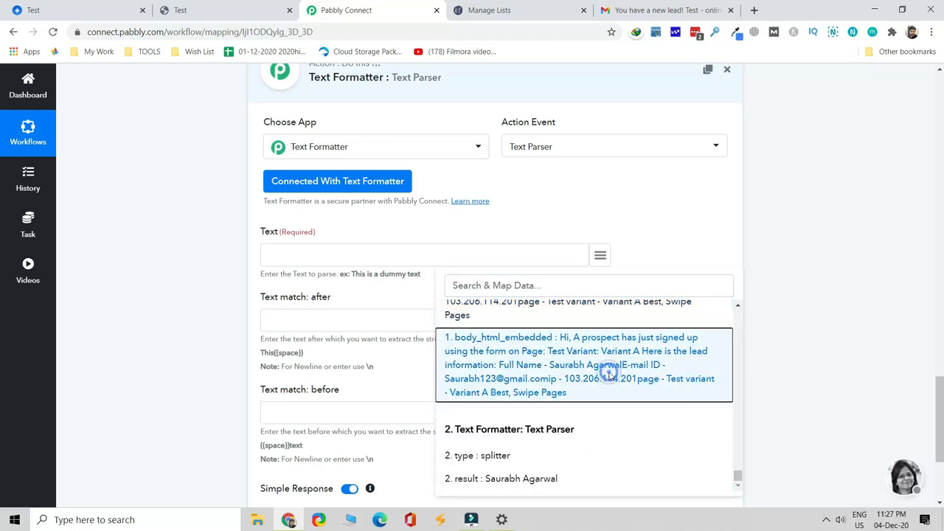
{"action": "left_click", "coordinate": [401, 351]}
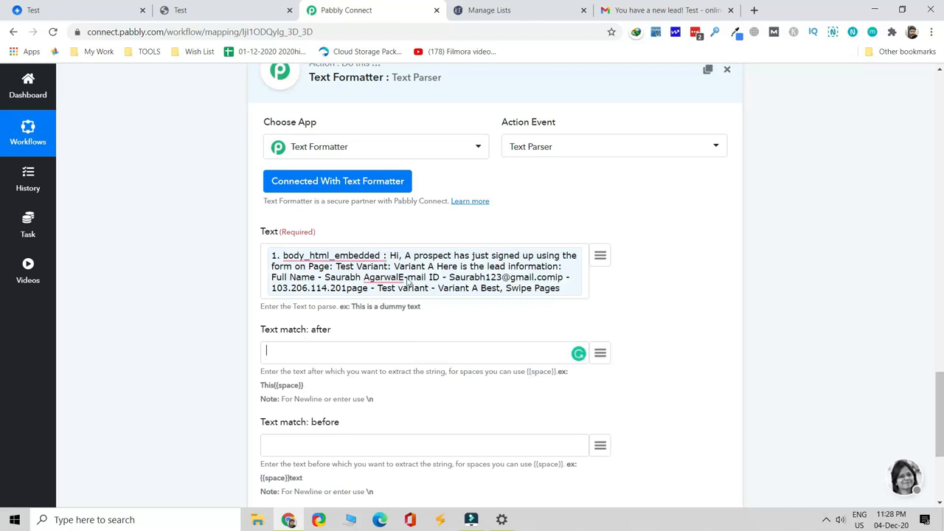
Set Text match after to 'E-mail ID -' and before to '<br>ip -', then save and test
{"action": "mouse_move", "coordinate": [405, 281]}
{"action": "type", "text": "ID -"}
{"action": "left_click", "coordinate": [374, 444]}
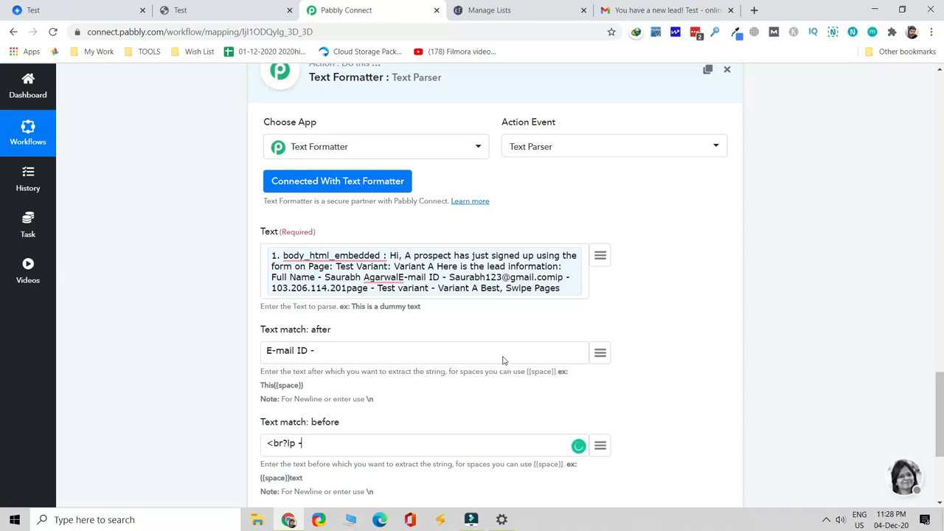
{"action": "scroll", "coordinate": [506, 364], "scroll_direction": "down", "scroll_amount": 3}
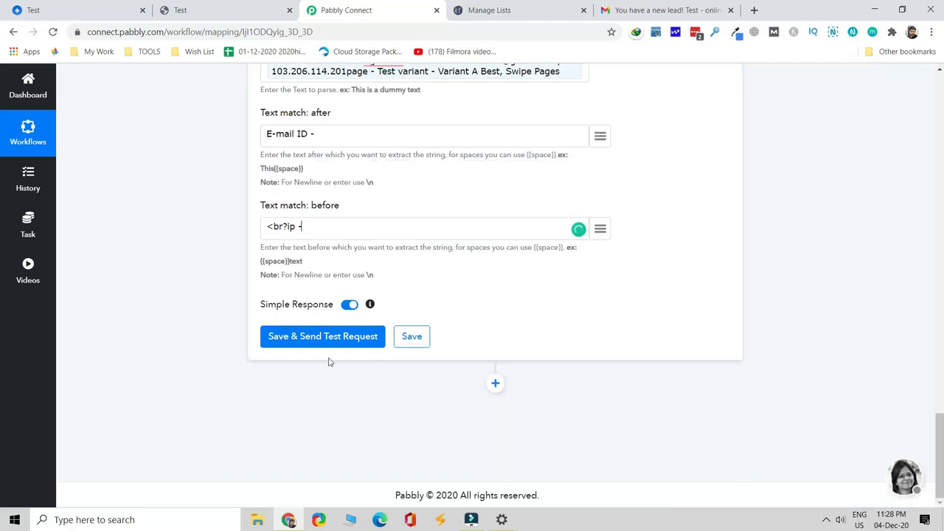
{"action": "left_click", "coordinate": [347, 340]}
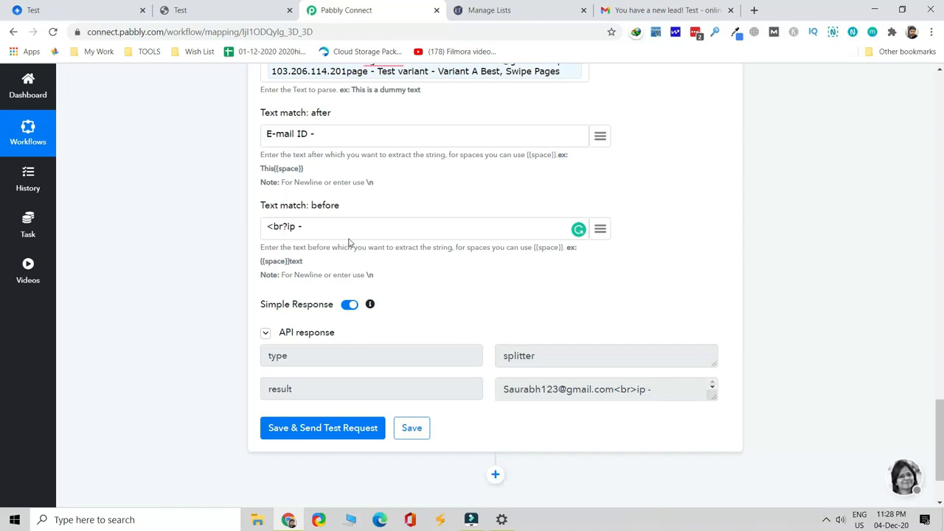
Correct the before marker's last character to '>' and retest until the lead's e-mail is returned
{"action": "left_click", "coordinate": [286, 226]}
{"action": "key", "text": "BackSpace"}
{"action": "type", "text": ">"}
{"action": "left_click", "coordinate": [324, 435]}
{"action": "left_click_drag", "start_coordinate": [623, 392], "coordinate": [500, 391]}
{"action": "scroll", "coordinate": [616, 288], "scroll_direction": "up", "scroll_amount": 2}
{"action": "scroll", "coordinate": [616, 287], "scroll_direction": "up", "scroll_amount": 5}
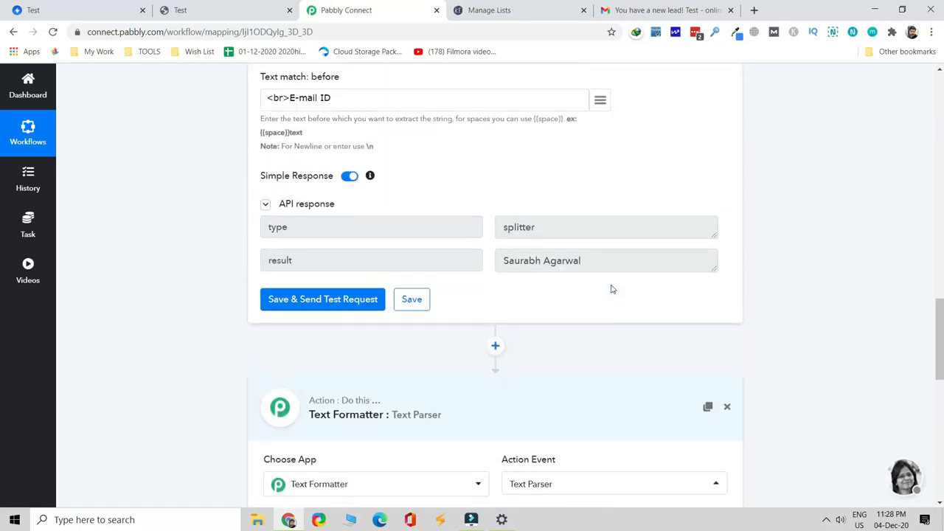
{"action": "left_click_drag", "start_coordinate": [522, 262], "coordinate": [558, 265]}
{"action": "scroll", "coordinate": [632, 308], "scroll_direction": "down", "scroll_amount": 8}
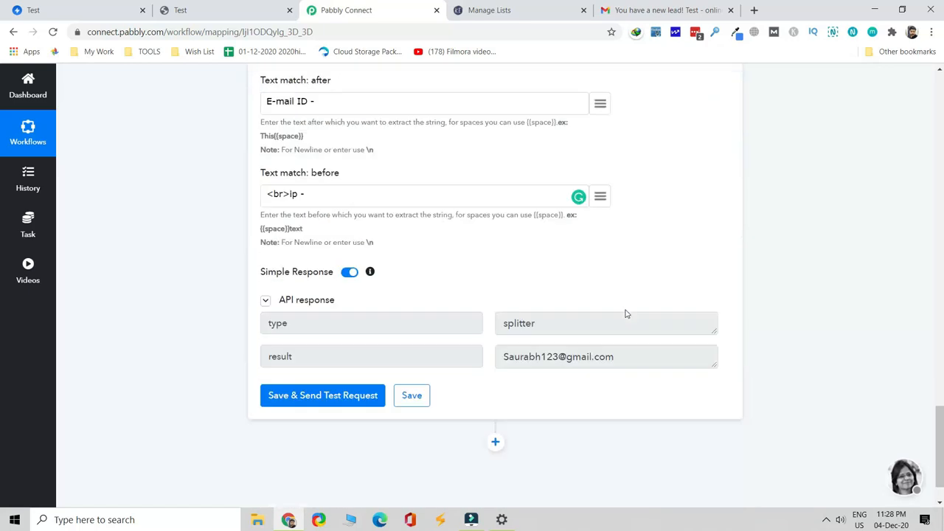
{"action": "left_click", "coordinate": [360, 370]}
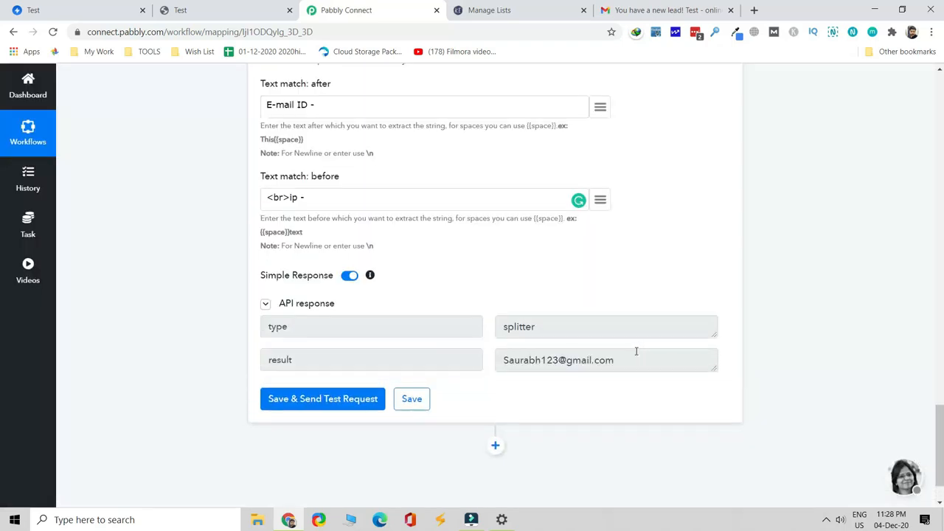
{"action": "scroll", "coordinate": [599, 357], "scroll_direction": "down", "scroll_amount": 2}
{"action": "left_click", "coordinate": [495, 382]}
Set the new step to Kirim.Email with the Add New Subscriber action event
{"action": "scroll", "coordinate": [403, 274], "scroll_direction": "down", "scroll_amount": 3}
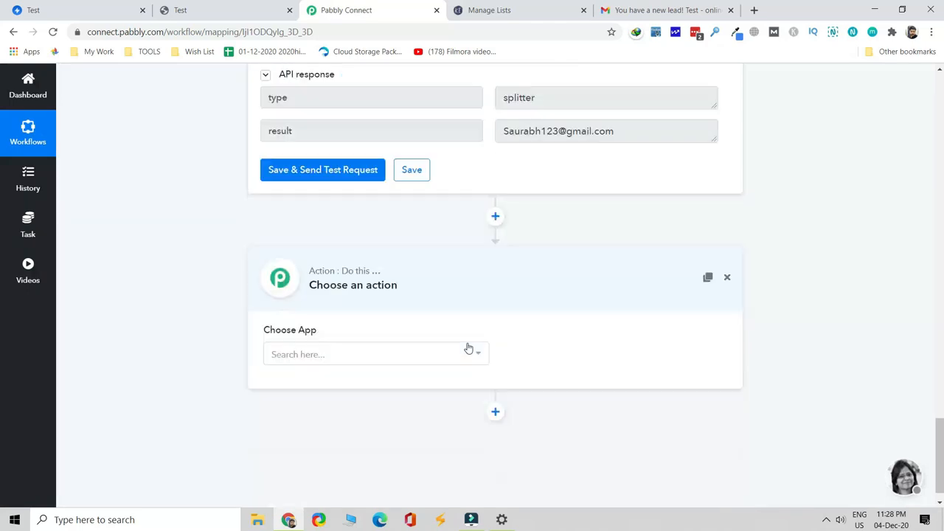
{"action": "left_click", "coordinate": [409, 325]}
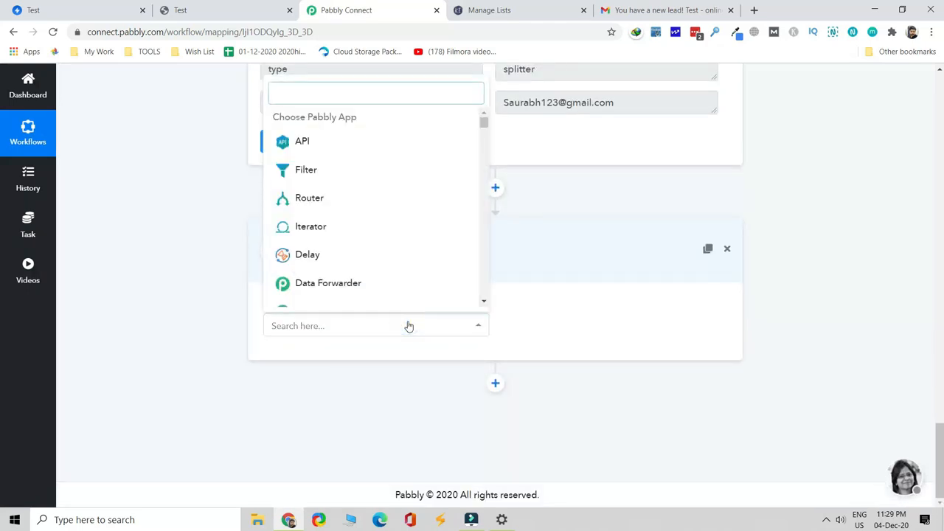
{"action": "type", "text": "kir"}
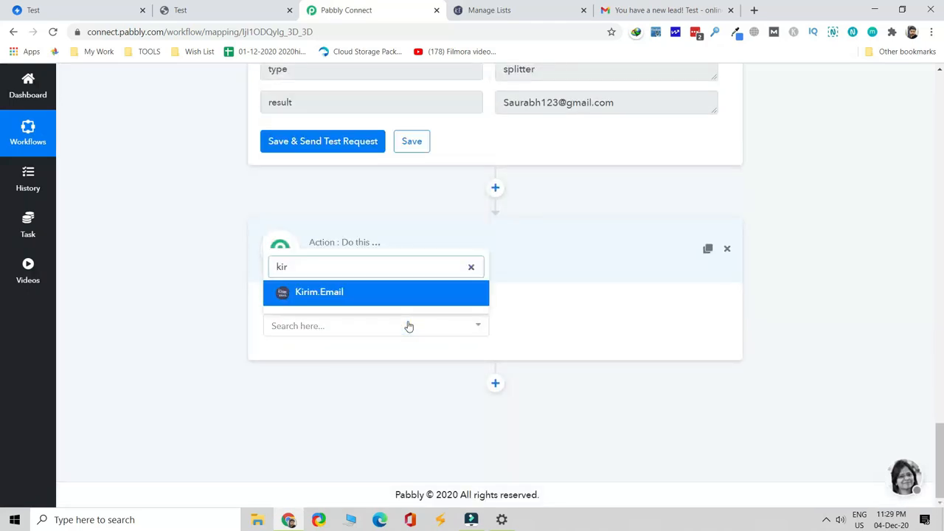
{"action": "left_click", "coordinate": [433, 300]}
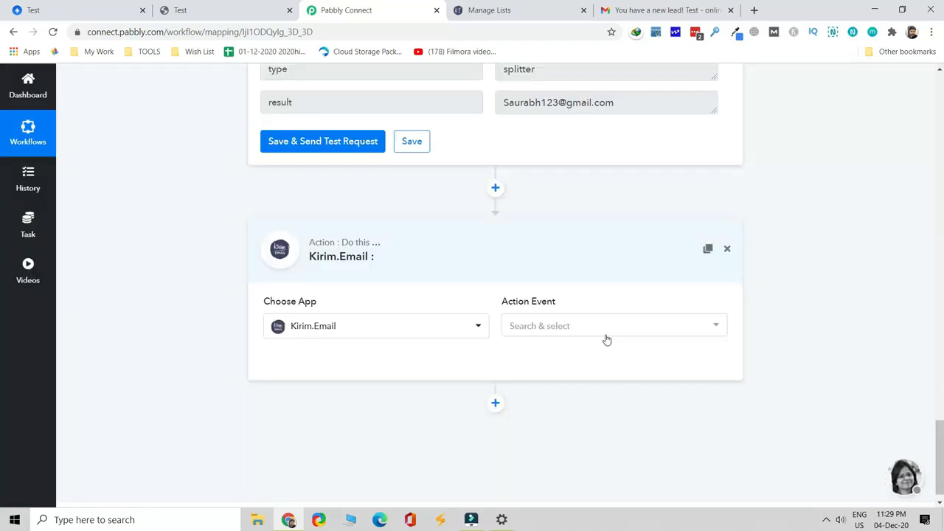
{"action": "left_click", "coordinate": [609, 324]}
{"action": "scroll", "coordinate": [601, 395], "scroll_direction": "down", "scroll_amount": 1}
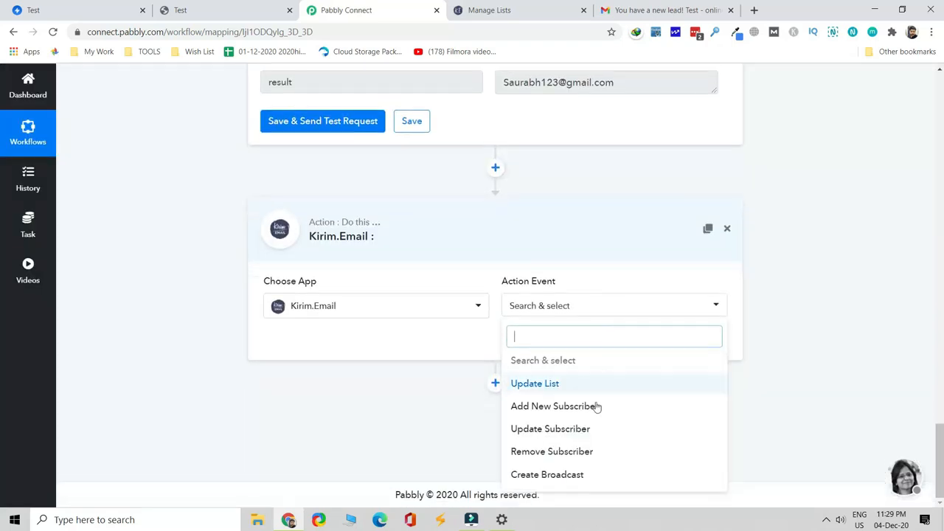
{"action": "left_click", "coordinate": [595, 406]}
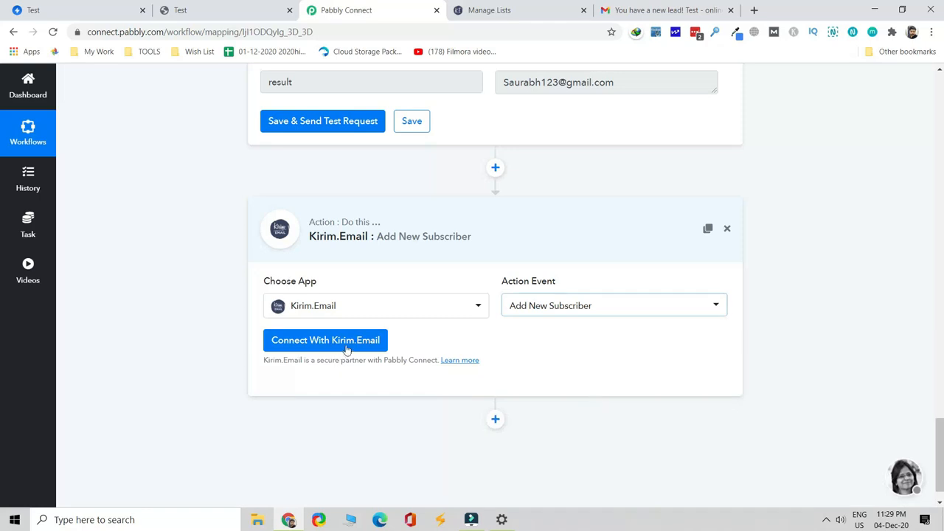
Check the empty Test Swipe Pages list on Kirim.Email's lists page
{"action": "left_click", "coordinate": [516, 10]}
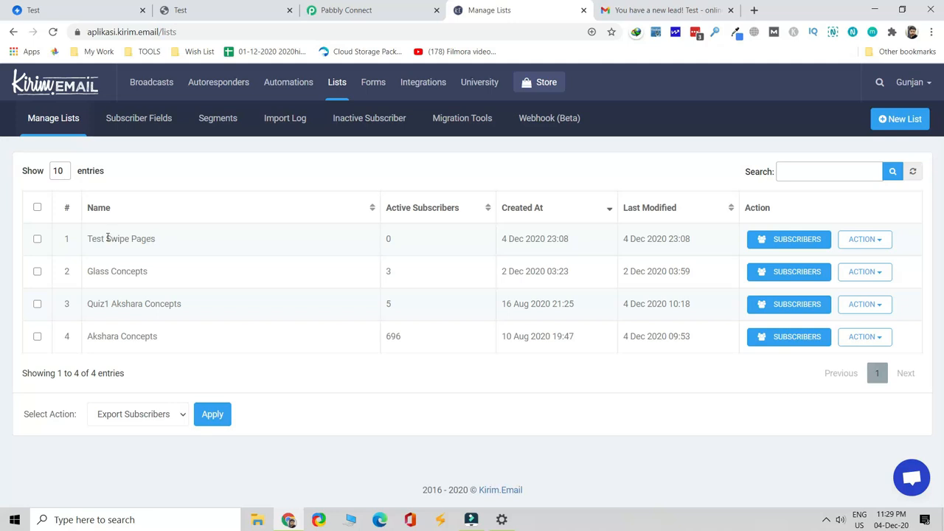
{"action": "left_click_drag", "start_coordinate": [90, 238], "coordinate": [160, 240]}
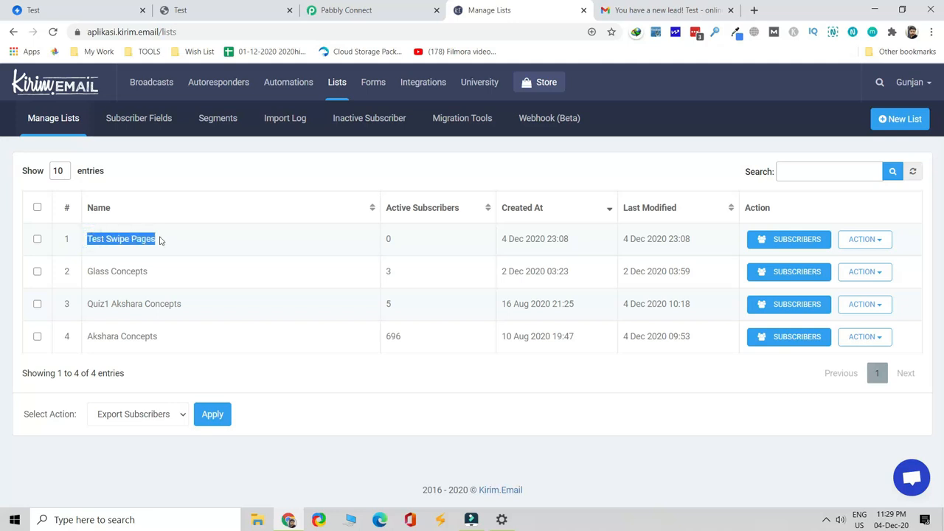
{"action": "left_click", "coordinate": [422, 240]}
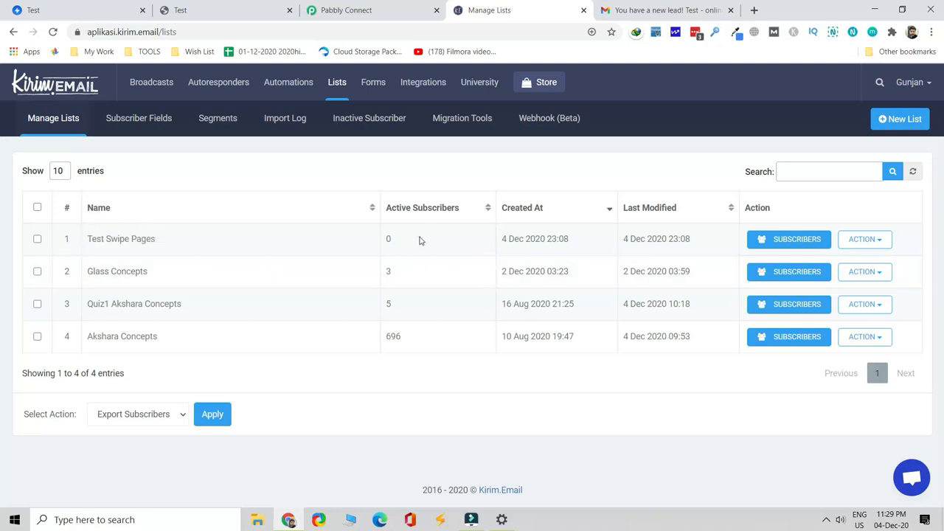
Connect the Kirim.Email step with the existing Kirim.Email #1 credentials and save
{"action": "left_click_drag", "start_coordinate": [405, 247], "coordinate": [385, 240]}
{"action": "left_click", "coordinate": [347, 10]}
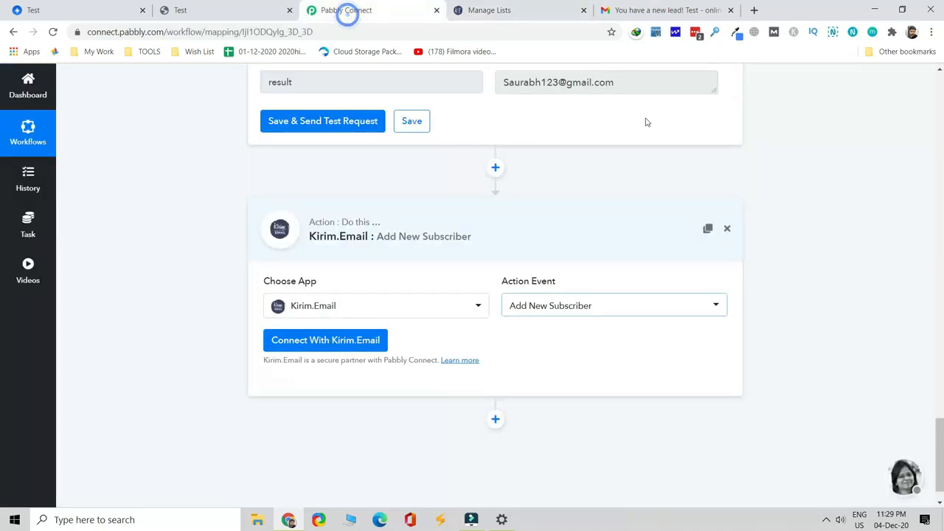
{"action": "left_click", "coordinate": [361, 341]}
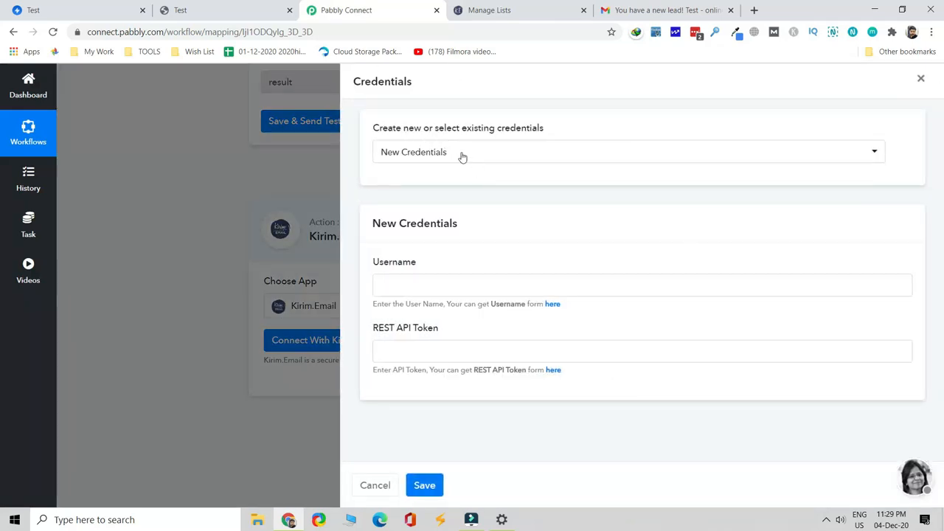
{"action": "left_click", "coordinate": [460, 153]}
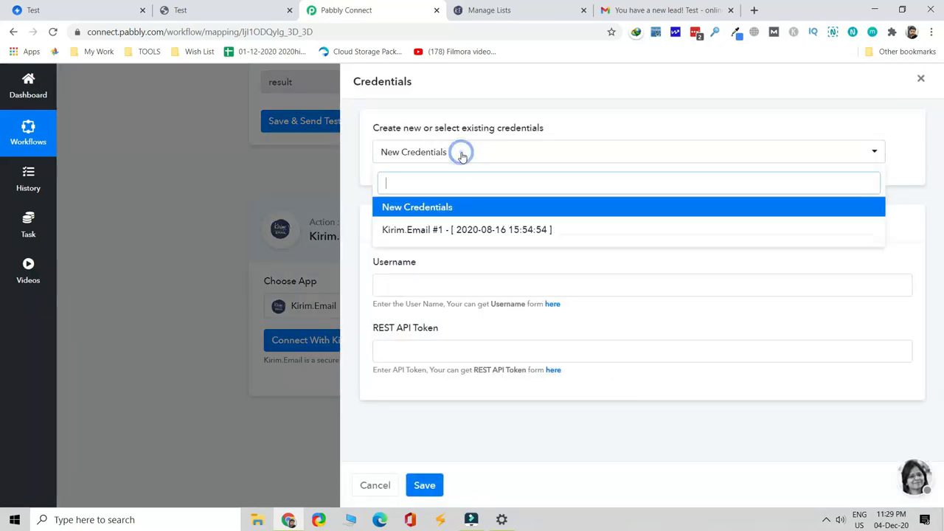
{"action": "left_click", "coordinate": [472, 230]}
{"action": "left_click", "coordinate": [487, 157]}
{"action": "left_click", "coordinate": [484, 153]}
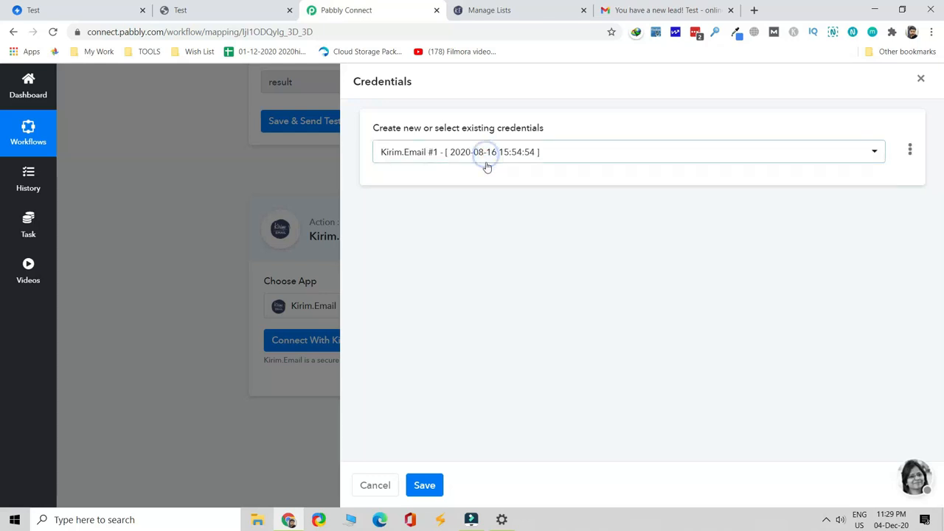
{"action": "left_click", "coordinate": [426, 490]}
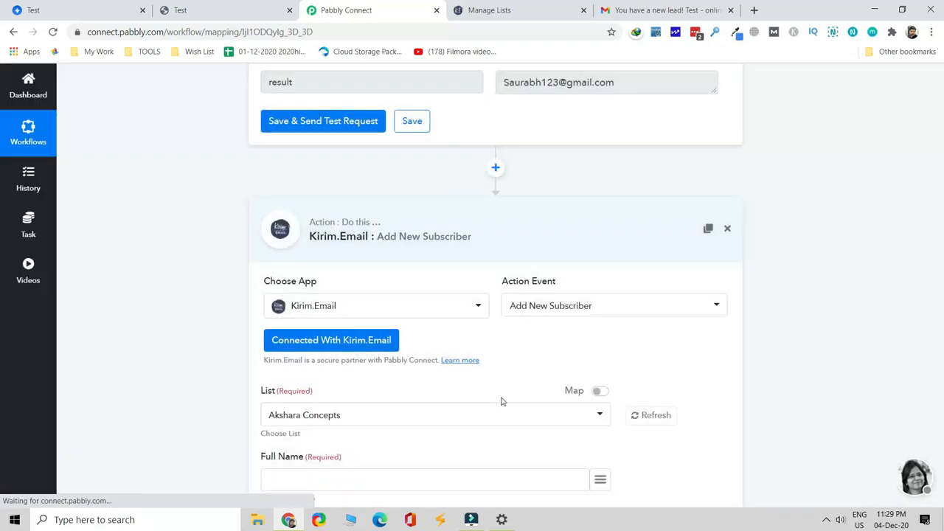
Choose the Test Swipe Pages list and map Full Name to the parsed name result
{"action": "scroll", "coordinate": [502, 398], "scroll_direction": "down", "scroll_amount": 2}
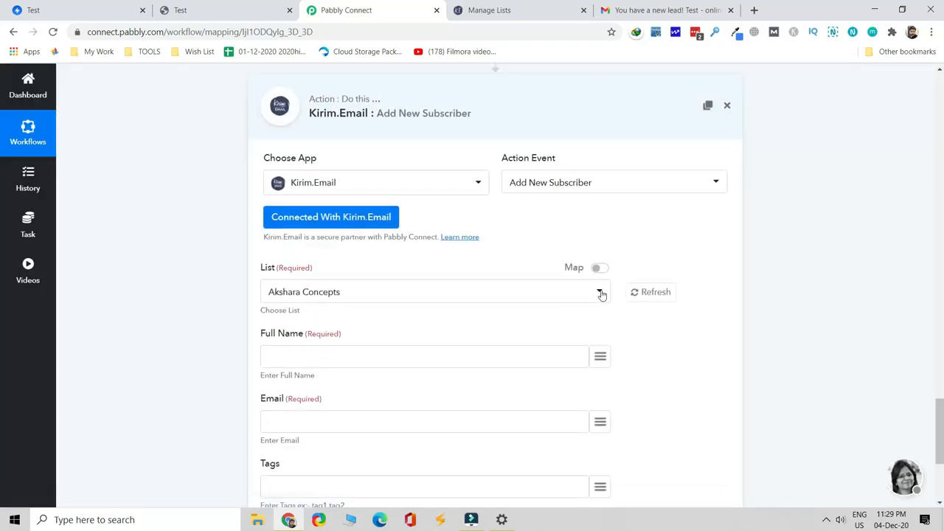
{"action": "left_click", "coordinate": [601, 294]}
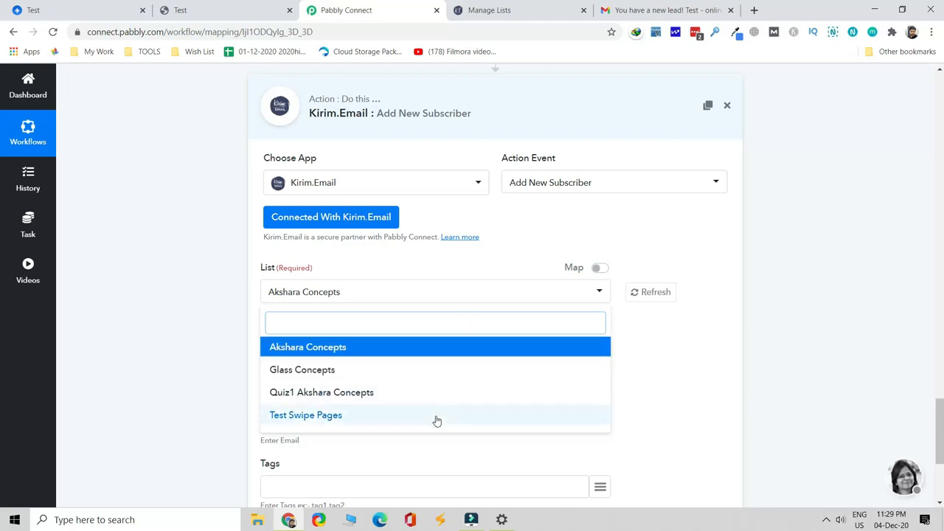
{"action": "scroll", "coordinate": [421, 401], "scroll_direction": "down", "scroll_amount": 1}
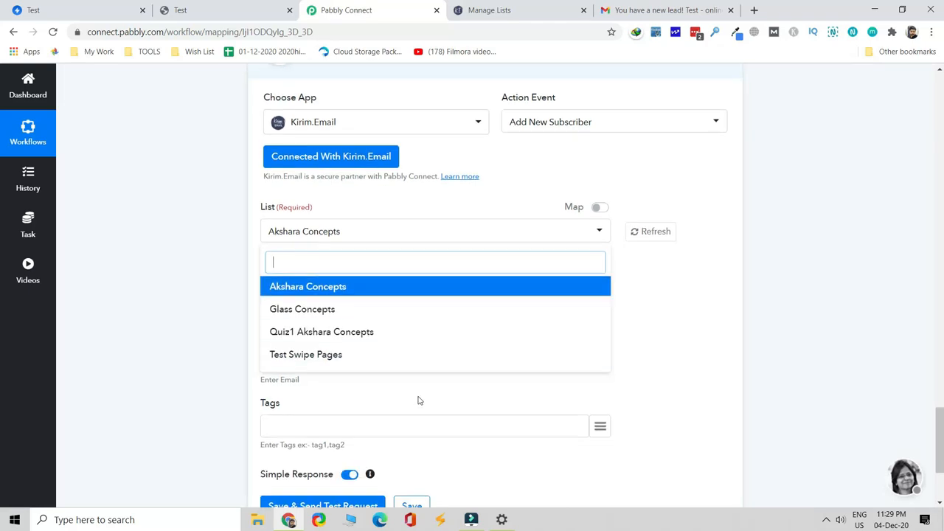
{"action": "left_click", "coordinate": [383, 356]}
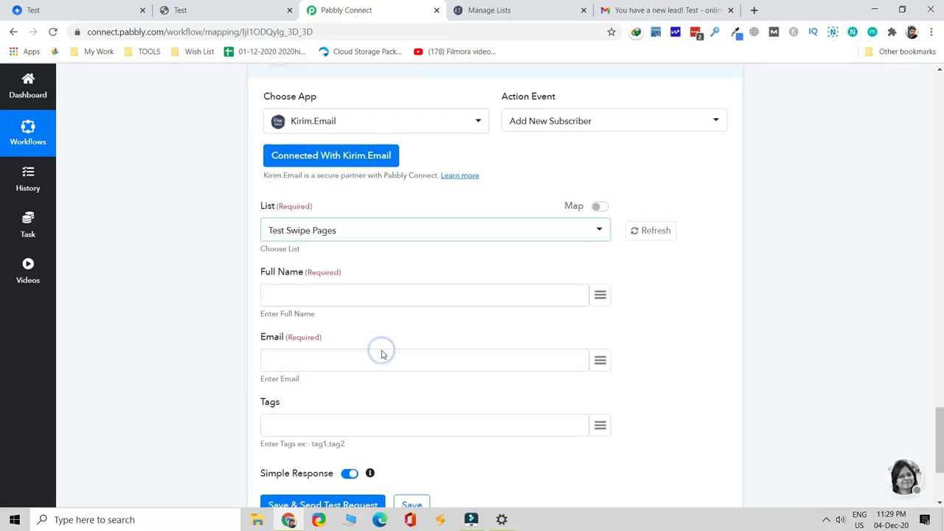
{"action": "left_click", "coordinate": [600, 296]}
{"action": "scroll", "coordinate": [577, 240], "scroll_direction": "down", "scroll_amount": 5}
{"action": "scroll", "coordinate": [577, 240], "scroll_direction": "down", "scroll_amount": 10}
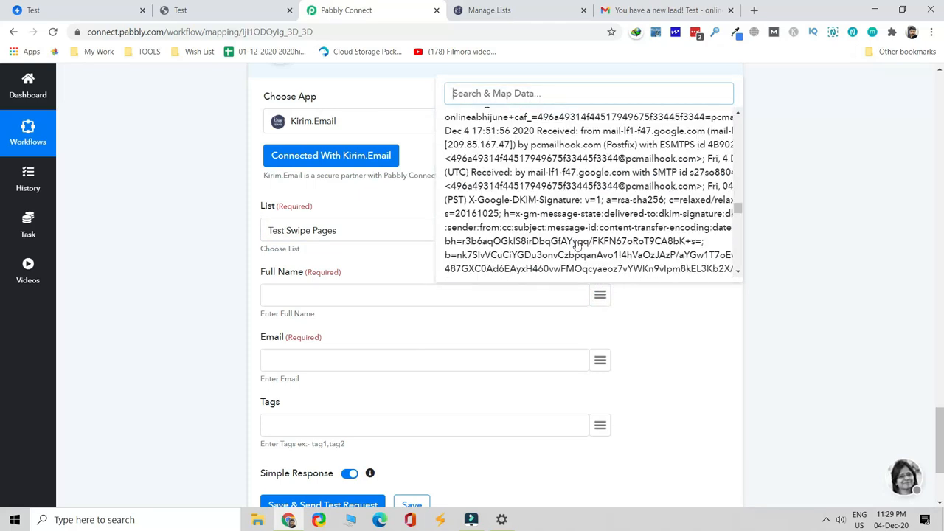
{"action": "scroll", "coordinate": [583, 243], "scroll_direction": "down", "scroll_amount": 10}
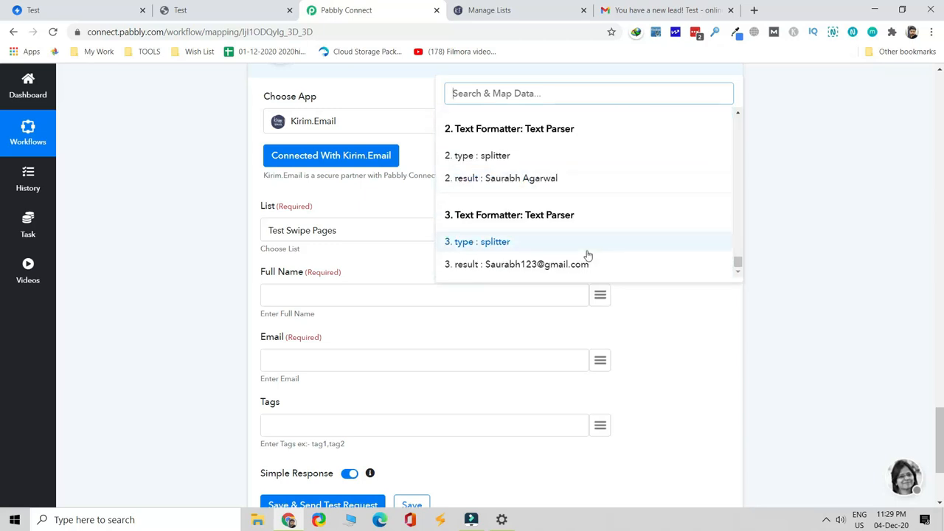
{"action": "left_click", "coordinate": [571, 179]}
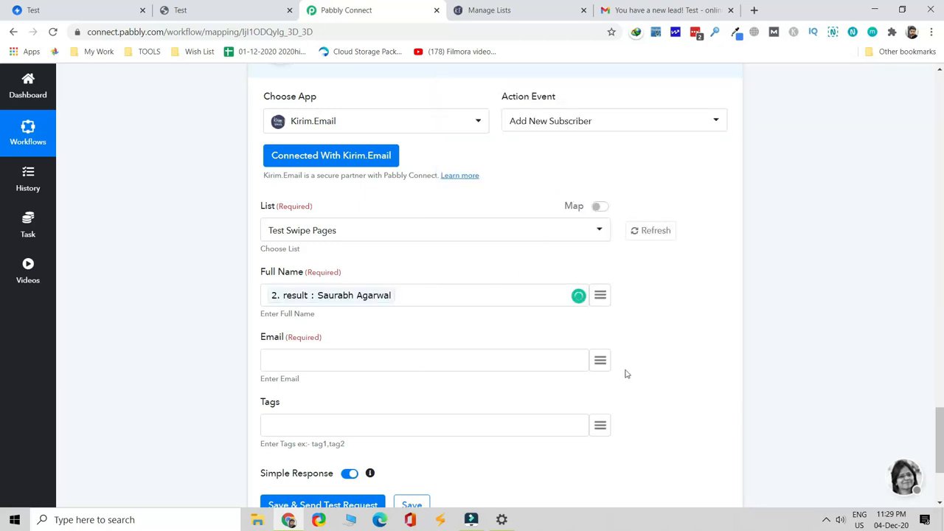
Map the Email field to the second parser's '3. result' e-mail address
{"action": "left_click", "coordinate": [599, 359]}
{"action": "scroll", "coordinate": [562, 289], "scroll_direction": "down", "scroll_amount": 5}
{"action": "scroll", "coordinate": [562, 289], "scroll_direction": "down", "scroll_amount": 10}
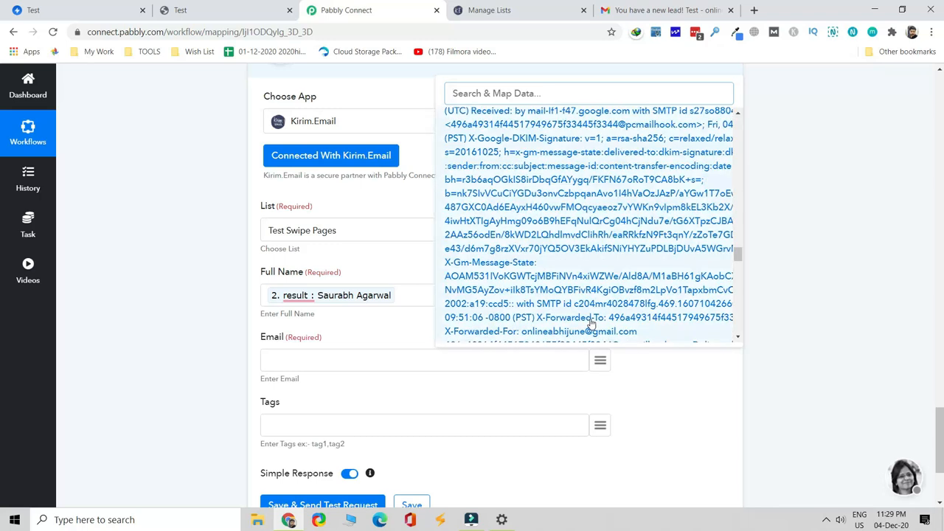
{"action": "scroll", "coordinate": [590, 323], "scroll_direction": "down", "scroll_amount": 10}
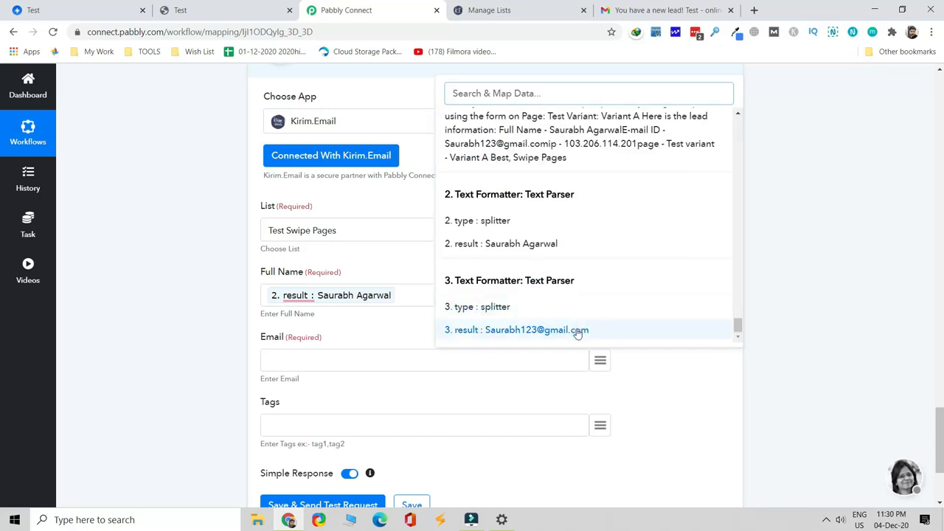
{"action": "left_click", "coordinate": [577, 330]}
{"action": "scroll", "coordinate": [472, 364], "scroll_direction": "down", "scroll_amount": 3}
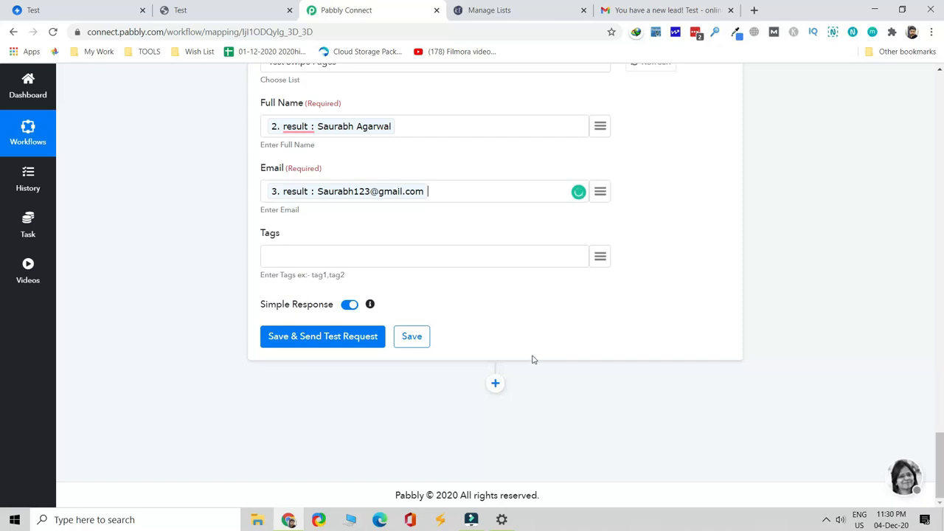
Send the Kirim.Email test request and confirm code 200 with 'Subscriber has been created.'
{"action": "left_click", "coordinate": [346, 338]}
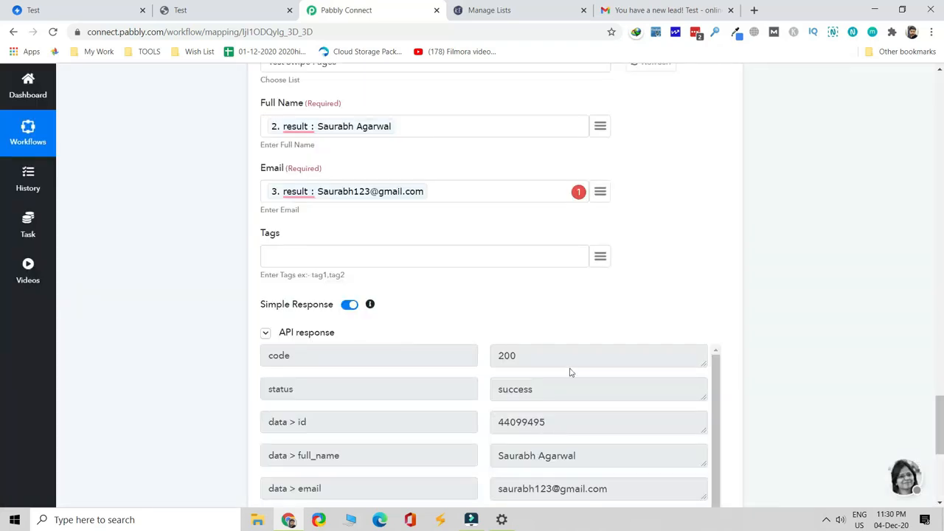
{"action": "scroll", "coordinate": [590, 374], "scroll_direction": "down", "scroll_amount": 1}
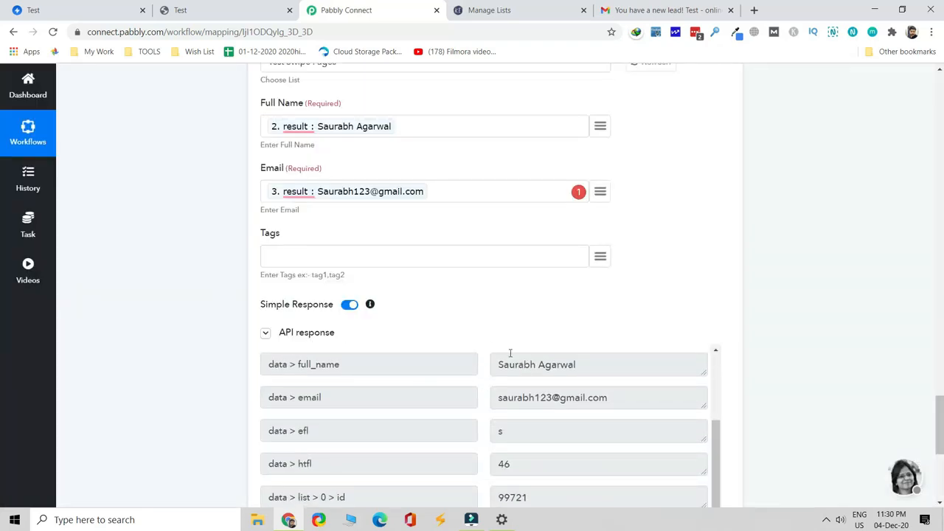
{"action": "scroll", "coordinate": [939, 430], "scroll_direction": "down", "scroll_amount": 2}
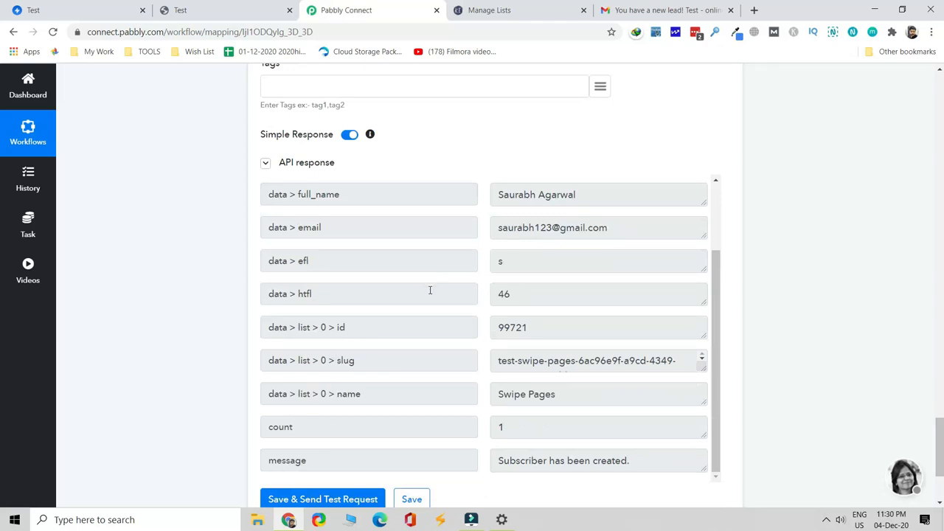
Reload Kirim.Email's lists and open Test Swipe Pages subscribers to see the new lead
{"action": "left_click", "coordinate": [519, 12]}
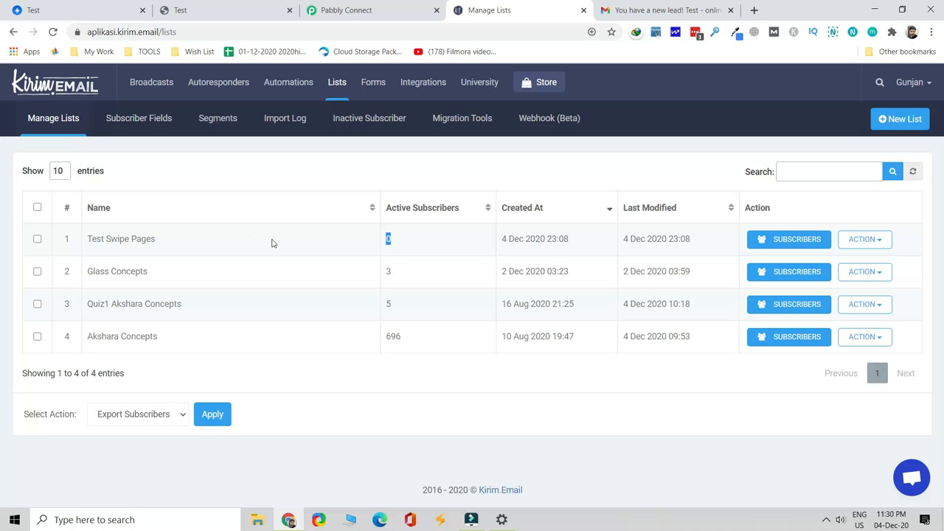
{"action": "left_click", "coordinate": [53, 33]}
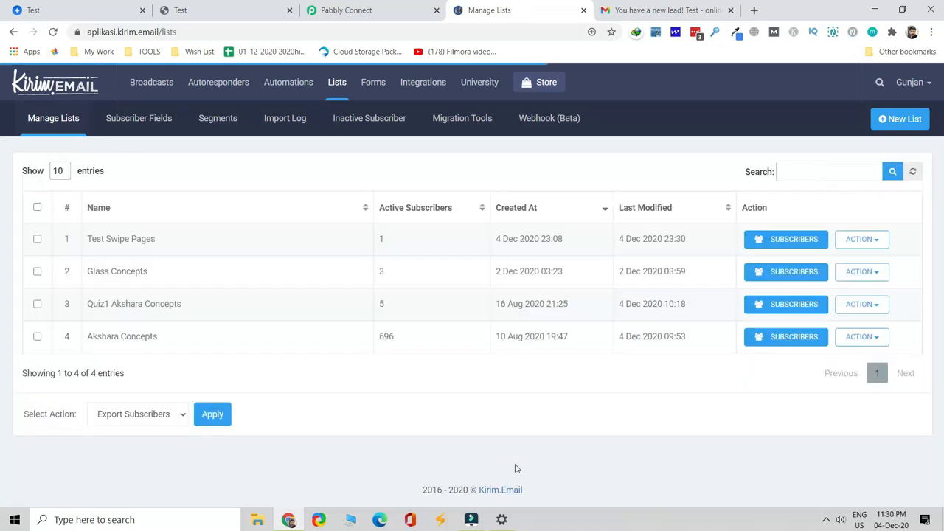
{"action": "left_click", "coordinate": [772, 240]}
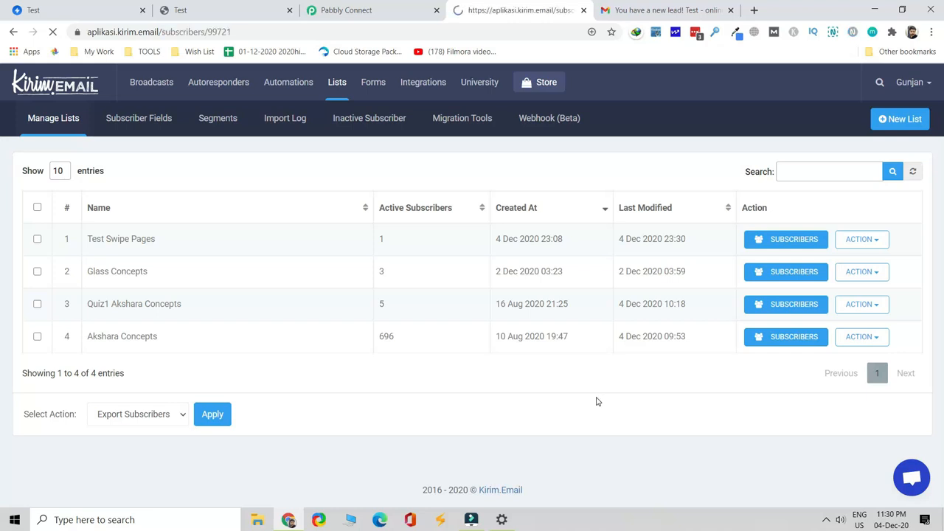
Back in Pabbly Connect, save the Kirim.Email action step
{"action": "left_click", "coordinate": [359, 9]}
{"action": "scroll", "coordinate": [415, 463], "scroll_direction": "down", "scroll_amount": 1}
{"action": "left_click", "coordinate": [410, 438]}
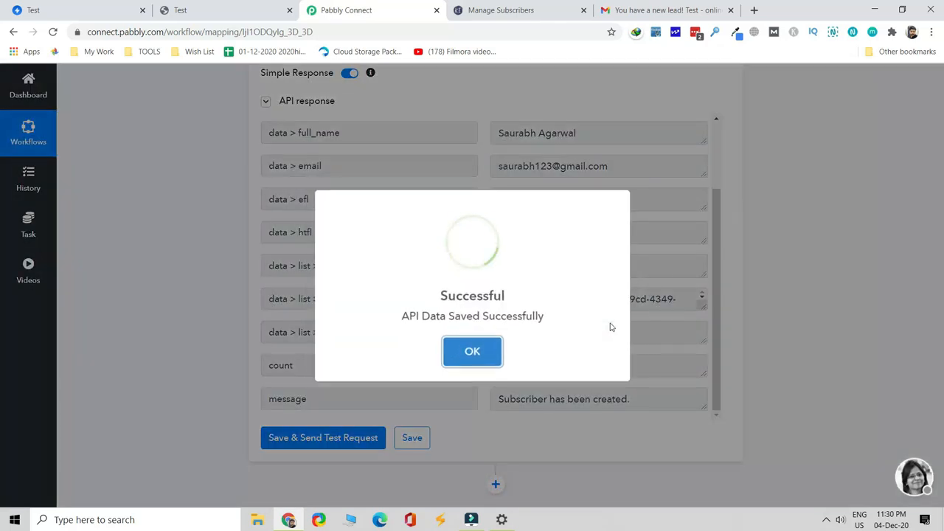
Scroll back up the saved workflow and bring up the Webnow landing page
{"action": "scroll", "coordinate": [754, 380], "scroll_direction": "up", "scroll_amount": 3}
{"action": "scroll", "coordinate": [754, 379], "scroll_direction": "up", "scroll_amount": 8}
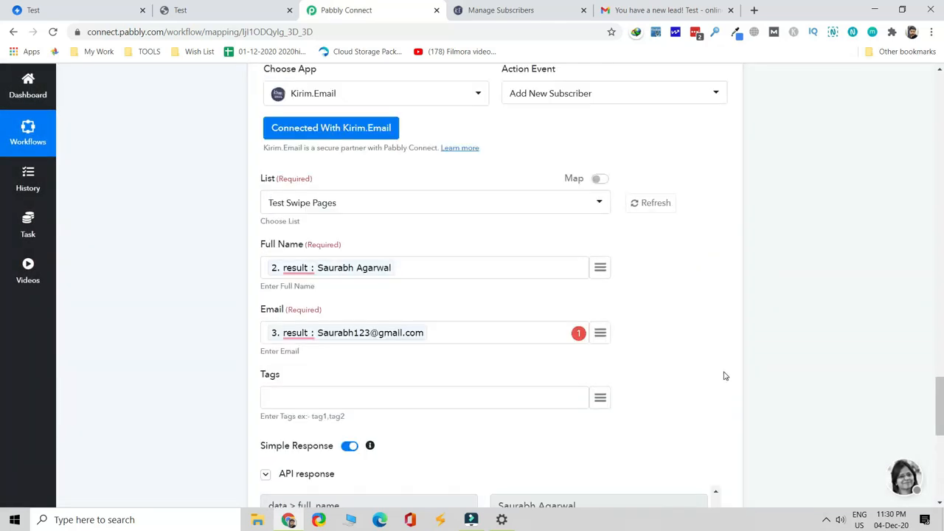
{"action": "scroll", "coordinate": [720, 381], "scroll_direction": "down", "scroll_amount": 4}
{"action": "scroll", "coordinate": [649, 347], "scroll_direction": "up", "scroll_amount": 15}
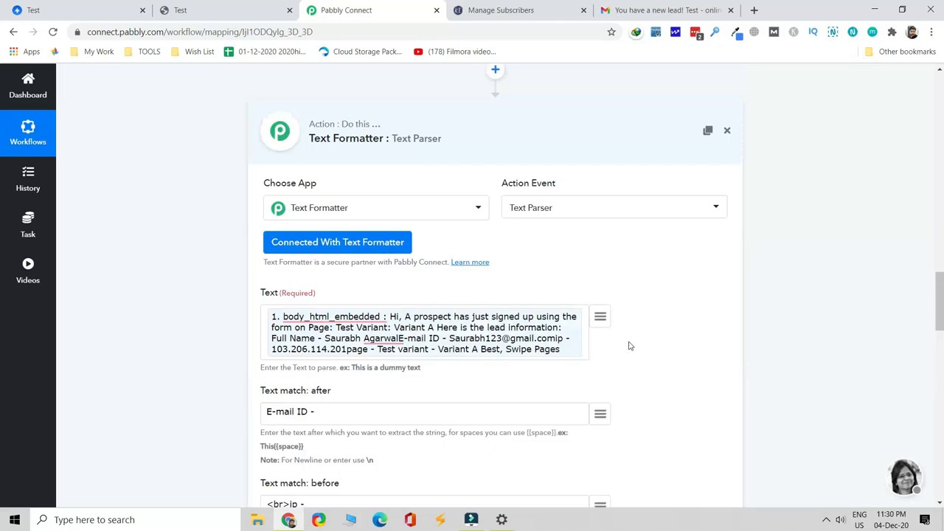
{"action": "left_click", "coordinate": [210, 5]}
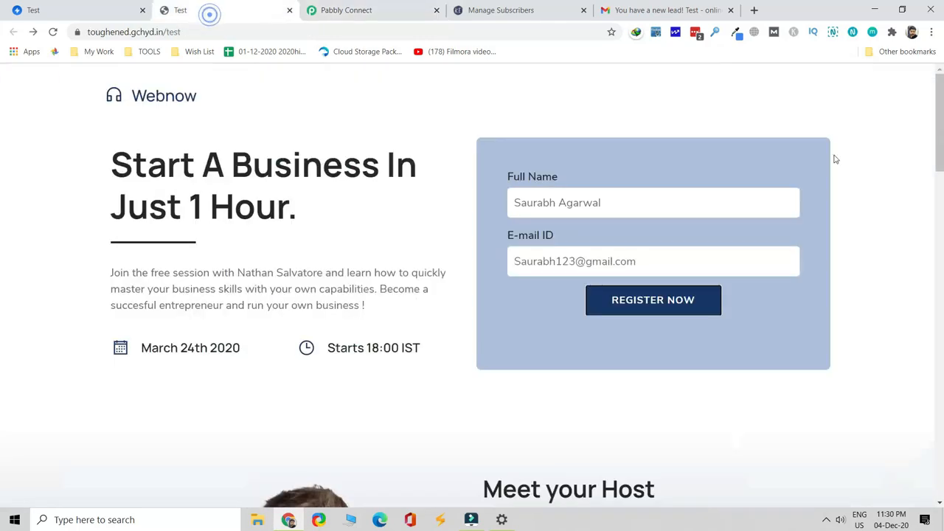
Replace the form's full name and e-mail with a new test lead's details
{"action": "triple_click", "coordinate": [661, 197]}
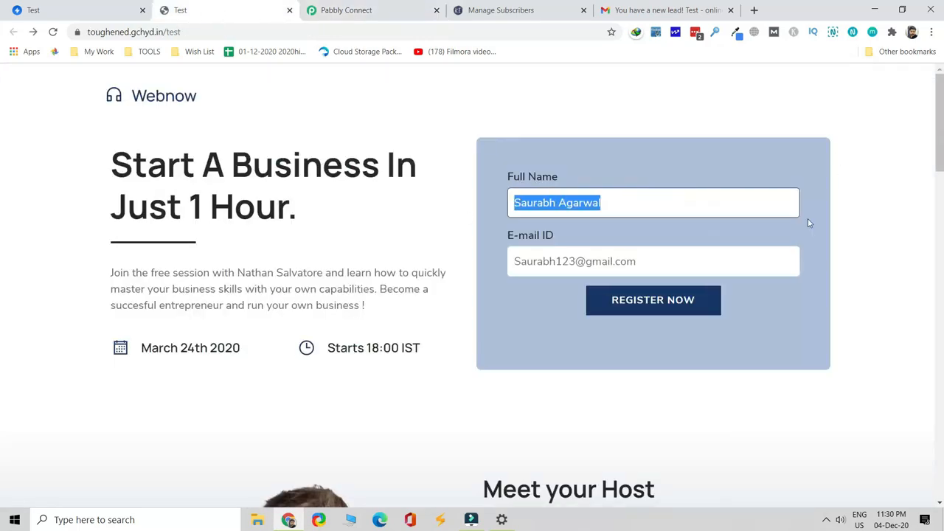
{"action": "type", "text": "Paras"}
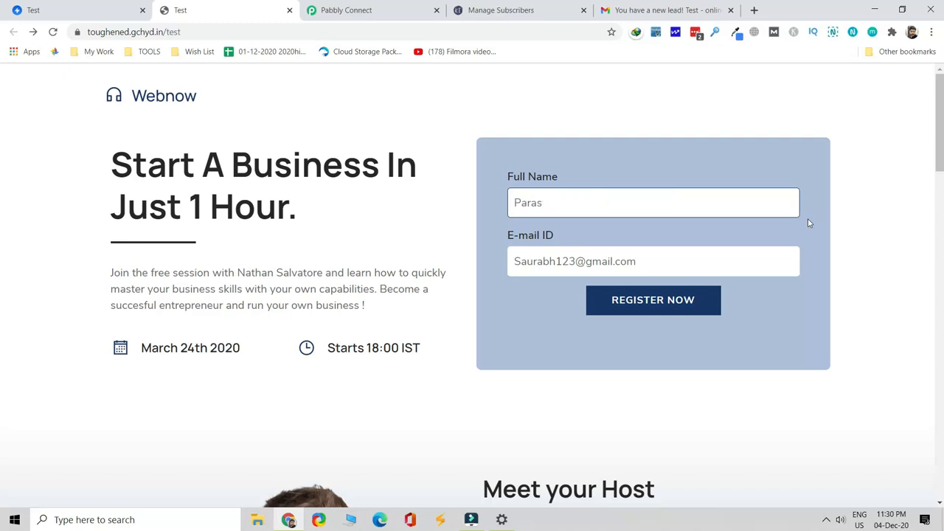
{"action": "key", "text": "Tab"}
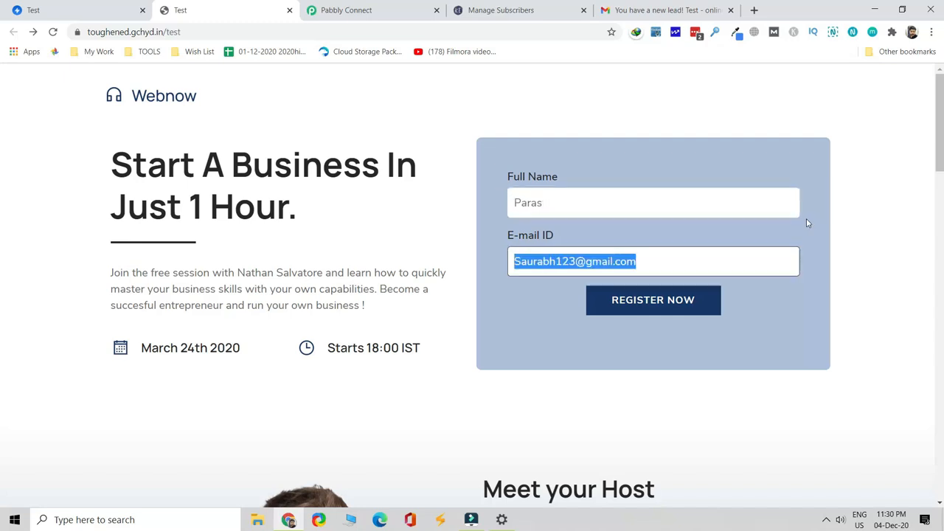
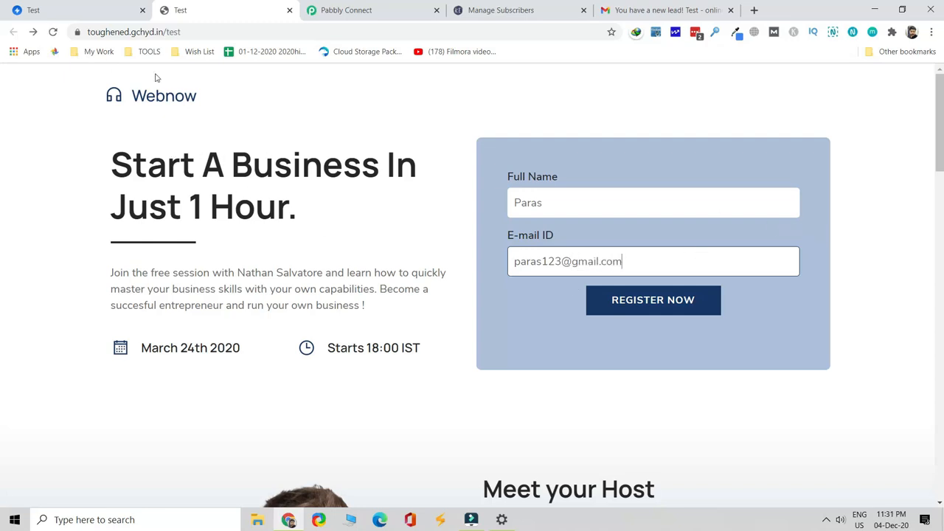
Reopen the published landing page from Swipe Pages, submit REGISTER NOW, and return to Kirim.Email subscribers
{"action": "left_click", "coordinate": [107, 11]}
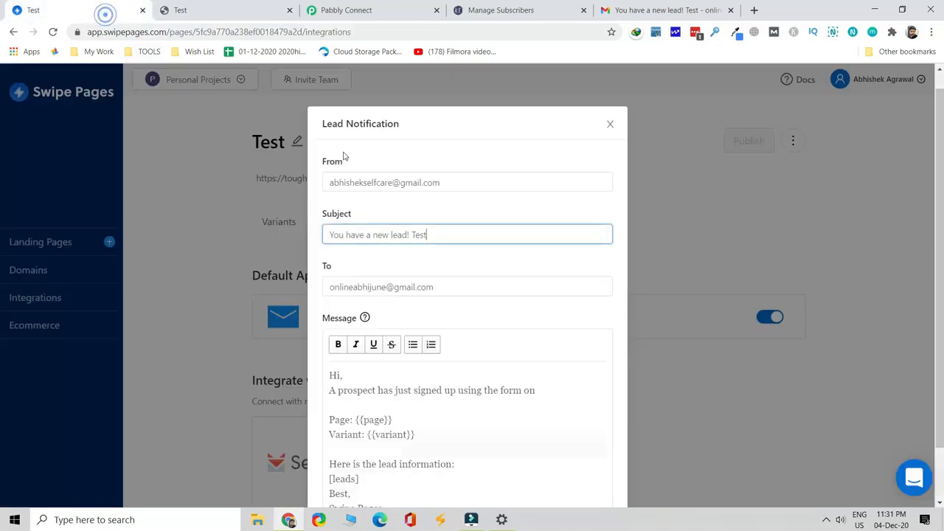
{"action": "left_click", "coordinate": [611, 125]}
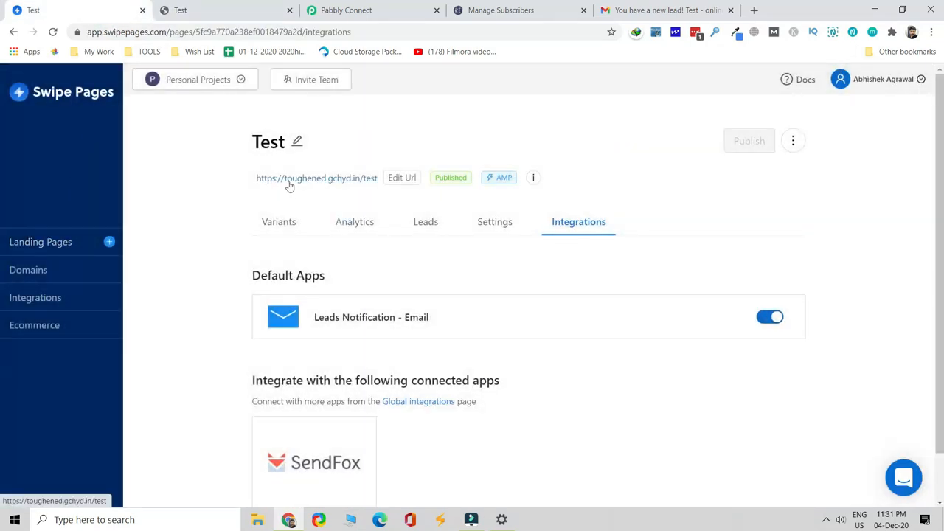
{"action": "left_click", "coordinate": [361, 183]}
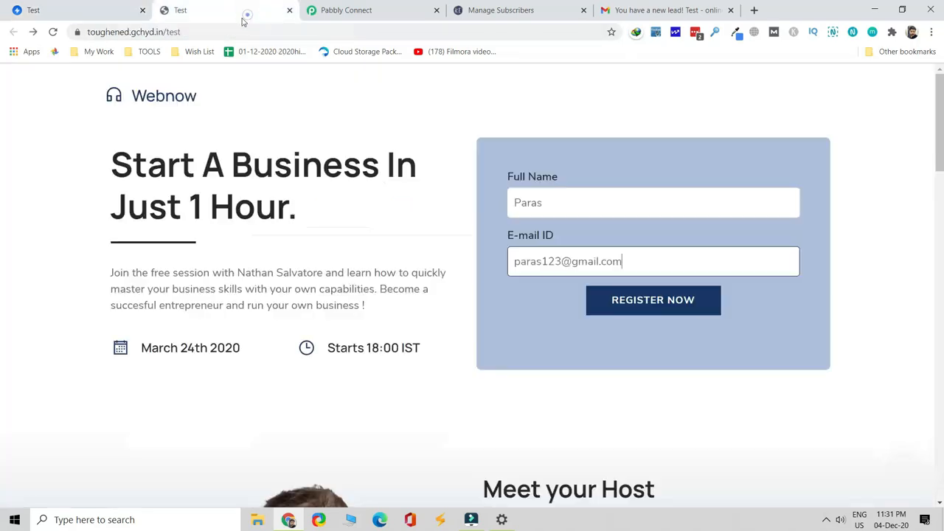
{"action": "left_click", "coordinate": [91, 34]}
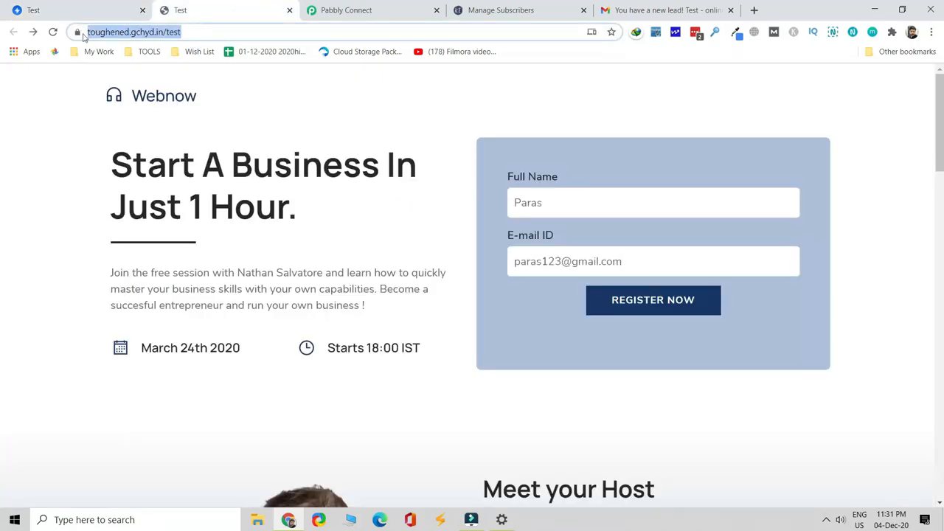
{"action": "left_click", "coordinate": [668, 309]}
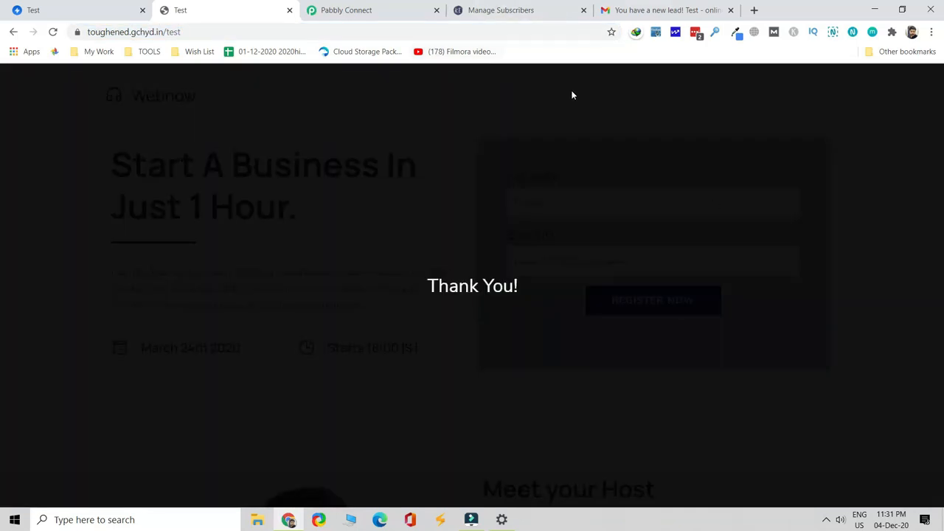
{"action": "left_click", "coordinate": [536, 17]}
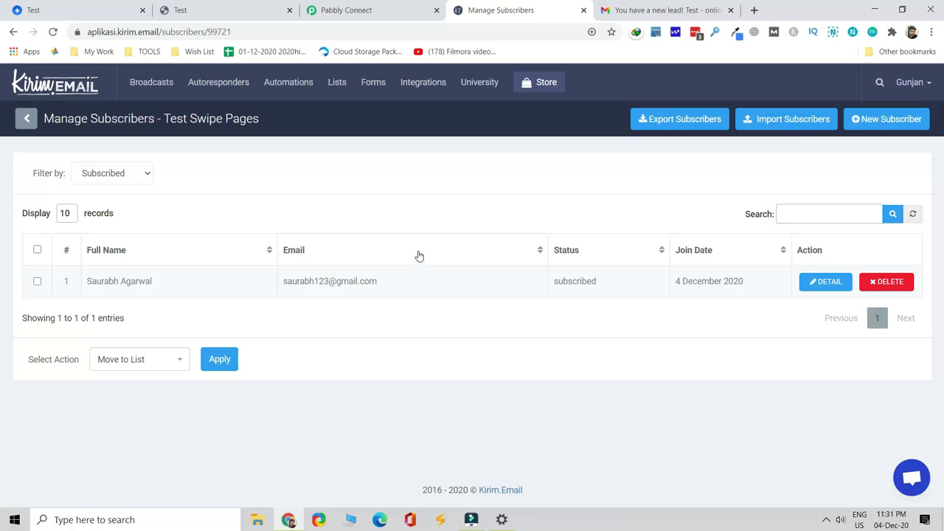
Reload the Test Swipe Pages subscribers to show both leads, then open the screen recorder's controls
{"action": "key", "text": "F5"}
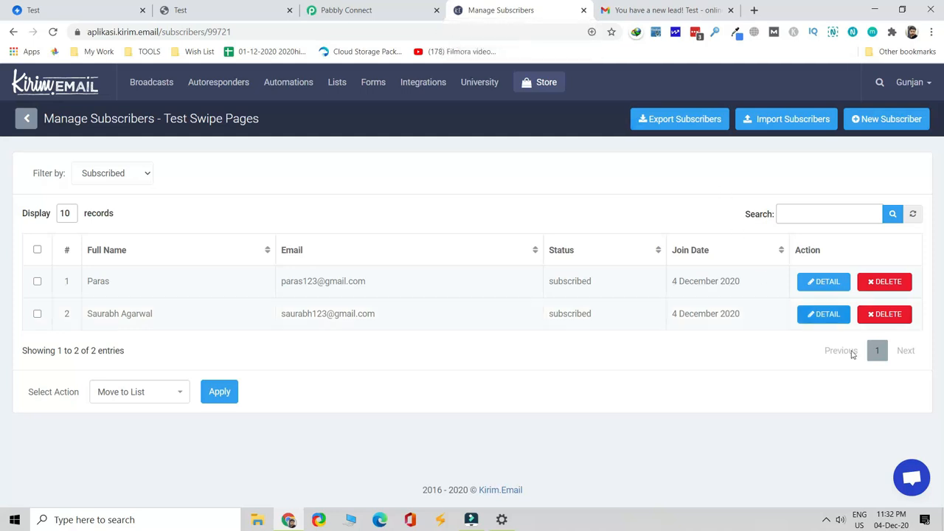
{"action": "left_click", "coordinate": [826, 519]}
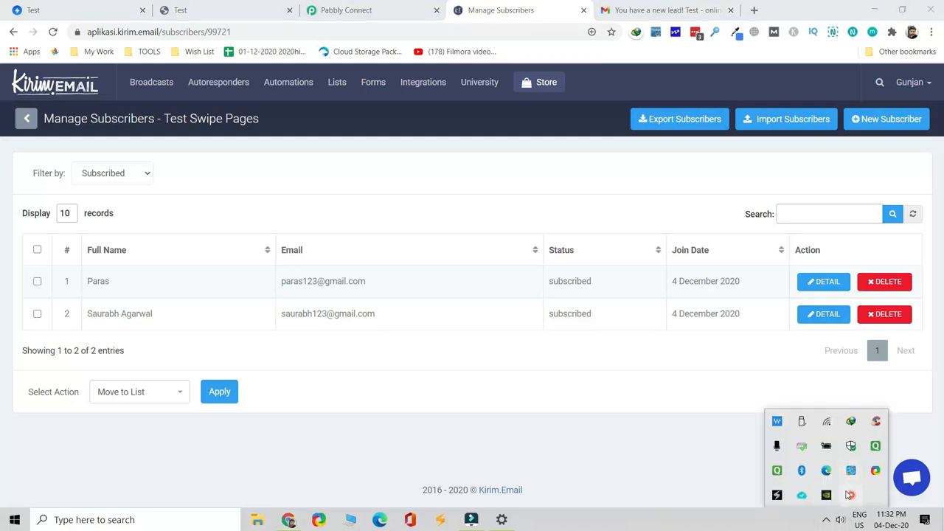
{"action": "right_click", "coordinate": [850, 498]}
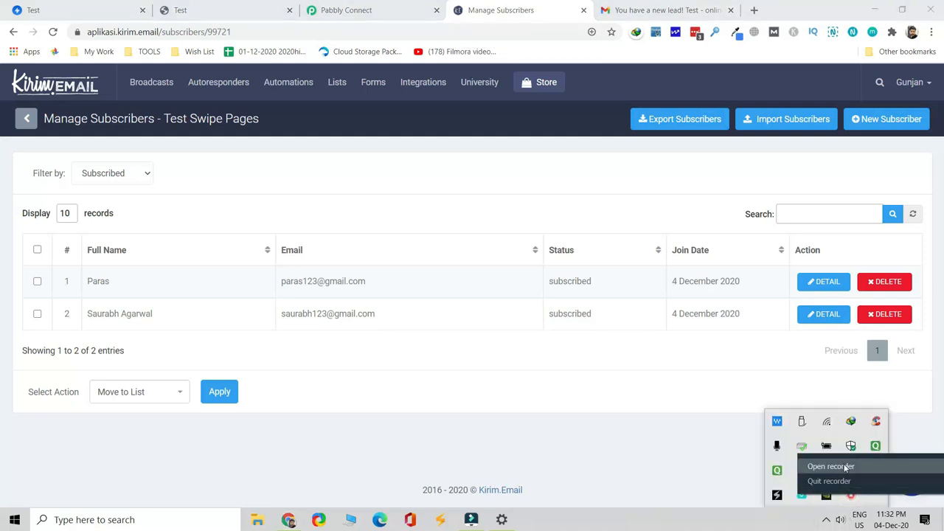